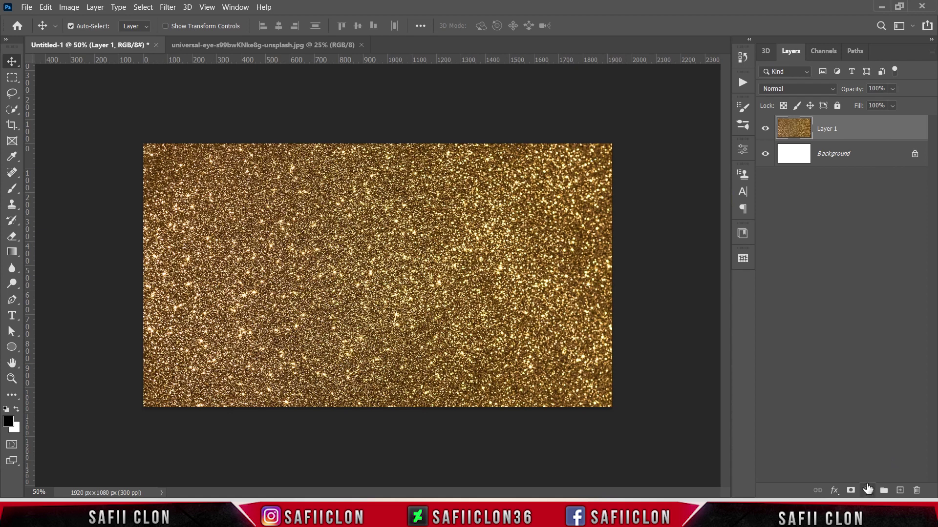
# Add a Hue/Saturation adjustment above the glitter layer with hue -180 and slightly raised saturation, and compare it by toggling its visibility
pyautogui.click(868, 491)
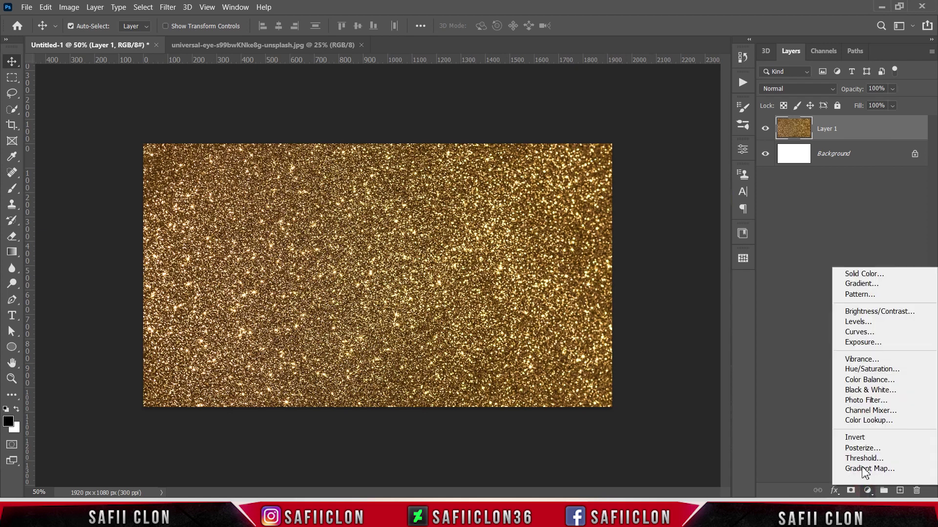
pyautogui.click(872, 370)
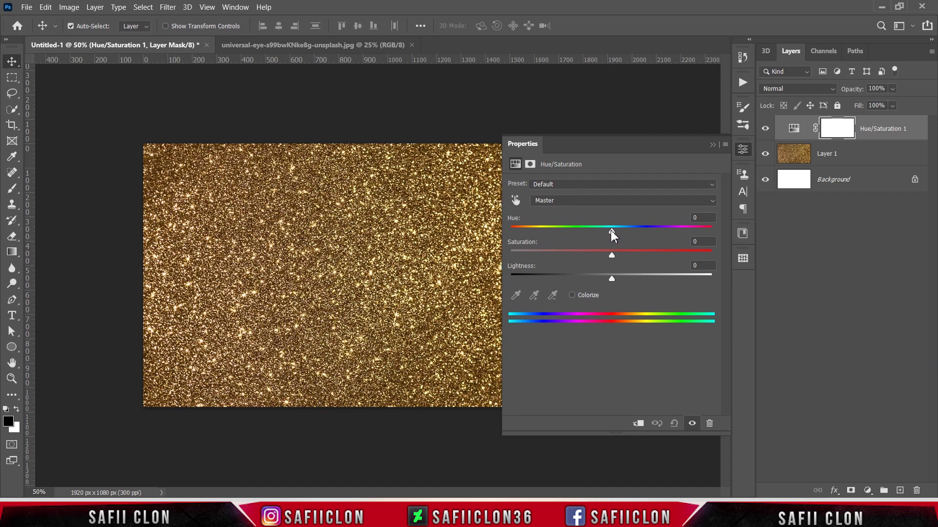
pyautogui.moveTo(612, 236); pyautogui.dragTo(498, 224)
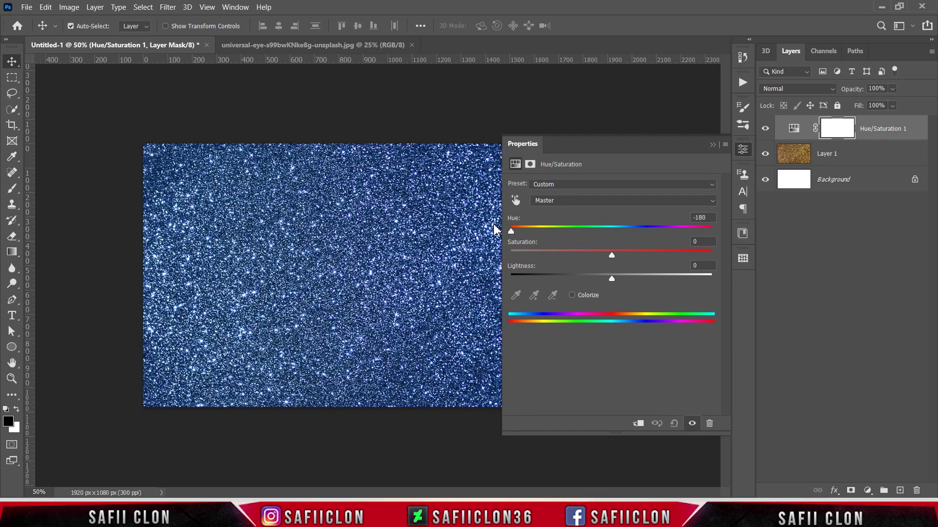
pyautogui.moveTo(613, 254); pyautogui.dragTo(618, 254)
pyautogui.click(712, 146)
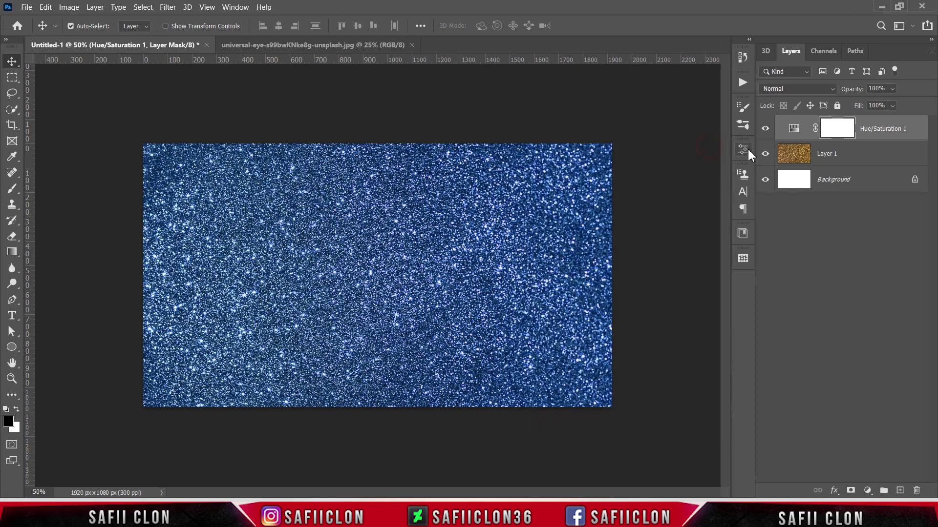
pyautogui.click(765, 129)
pyautogui.click(765, 129)
# Add a Selective Color adjustment layer and set its Blues to Cyan +24% and Black +16%
pyautogui.click(868, 491)
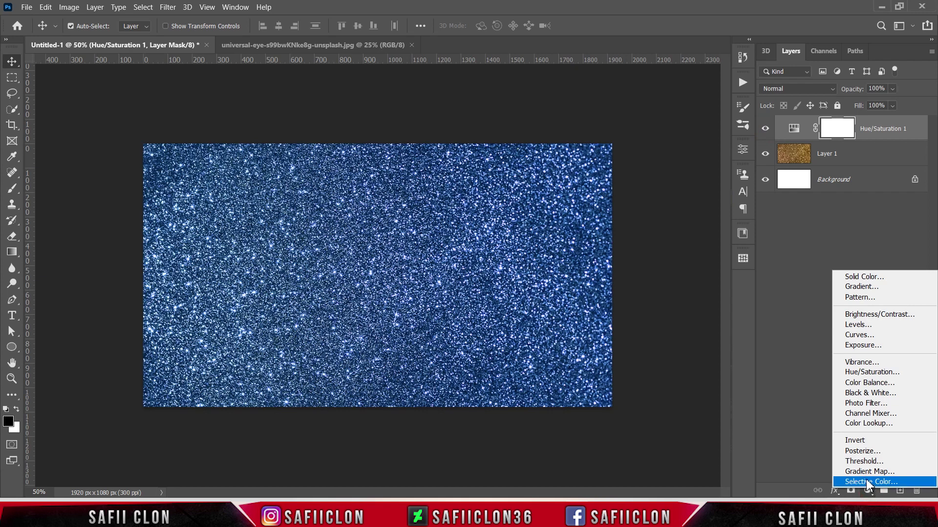
pyautogui.click(868, 483)
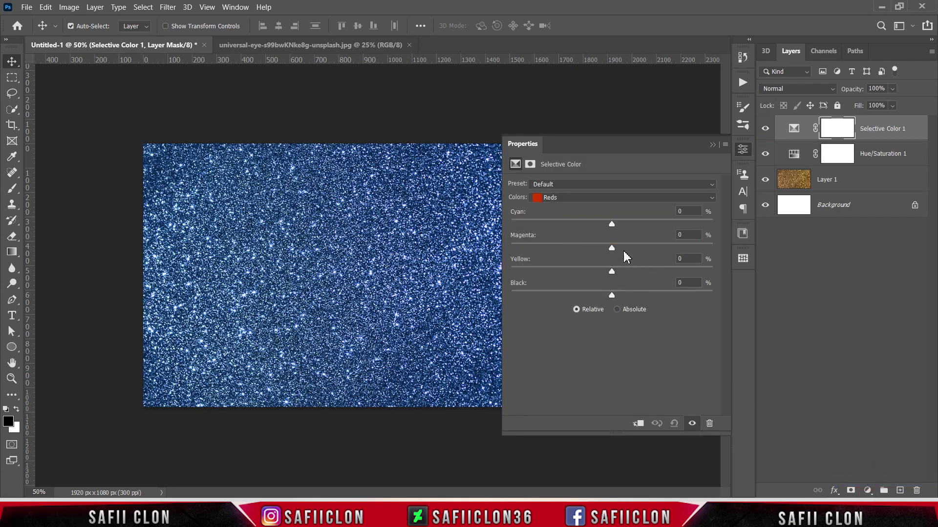
pyautogui.click(605, 198)
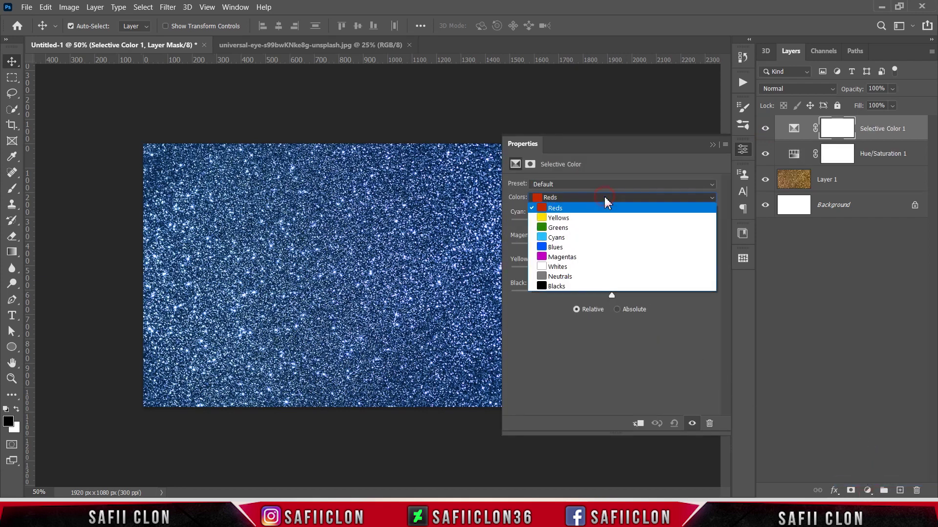
pyautogui.click(561, 248)
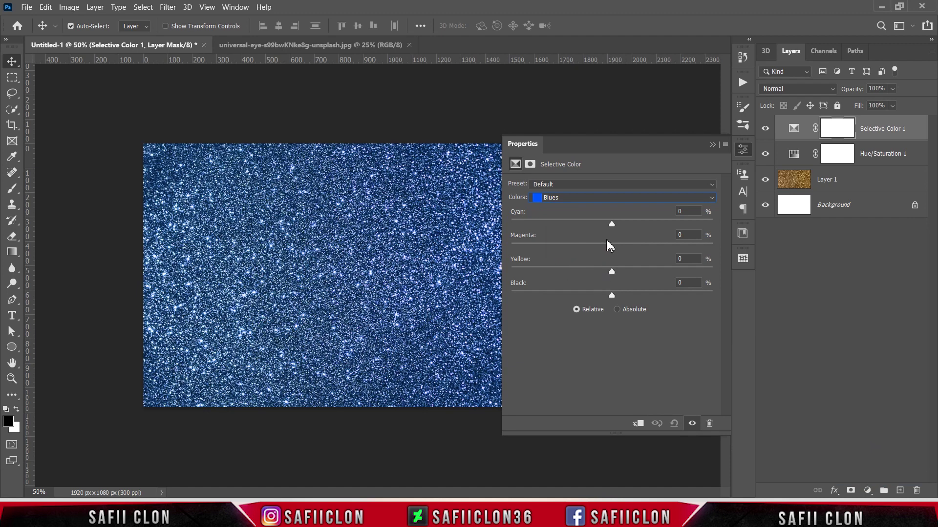
pyautogui.moveTo(606, 224); pyautogui.dragTo(638, 224)
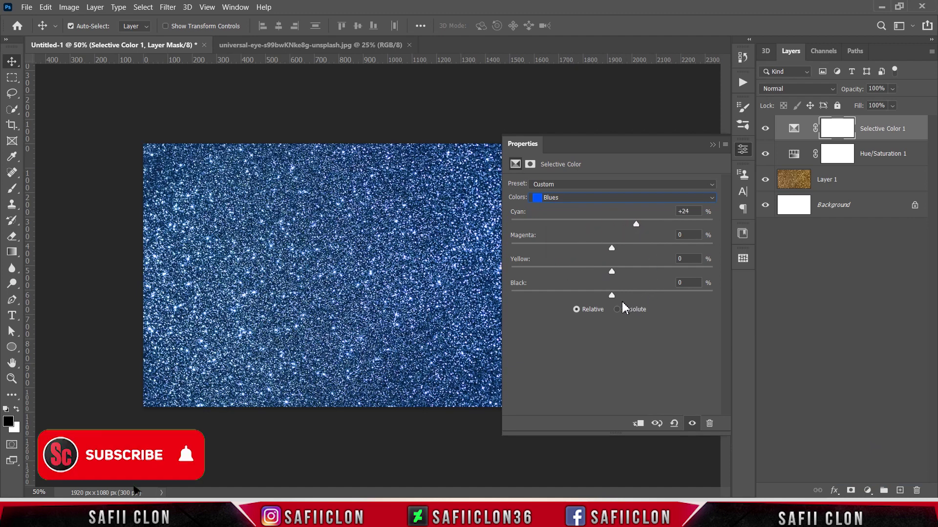
pyautogui.moveTo(612, 295); pyautogui.dragTo(629, 295)
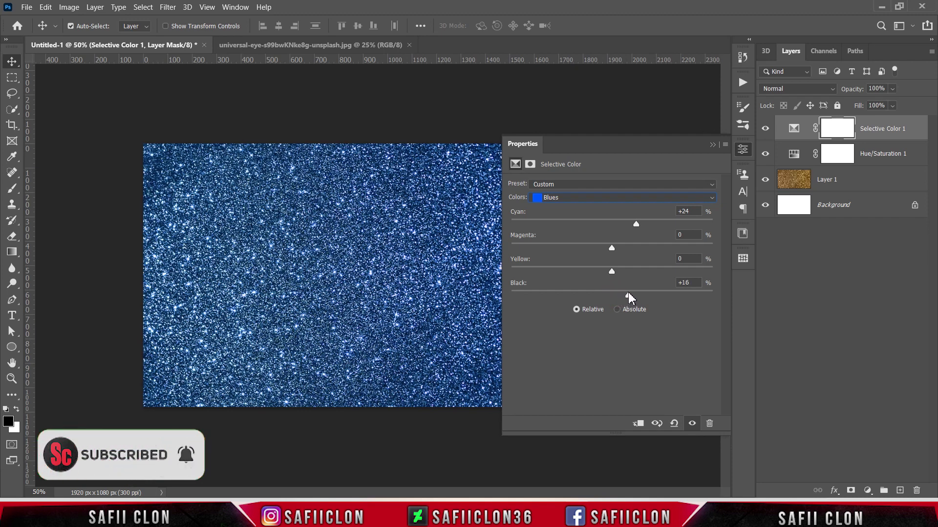
# Lower the Black amount to its minimum for the Whites in the Selective Color adjustment
pyautogui.click(622, 197)
pyautogui.click(557, 267)
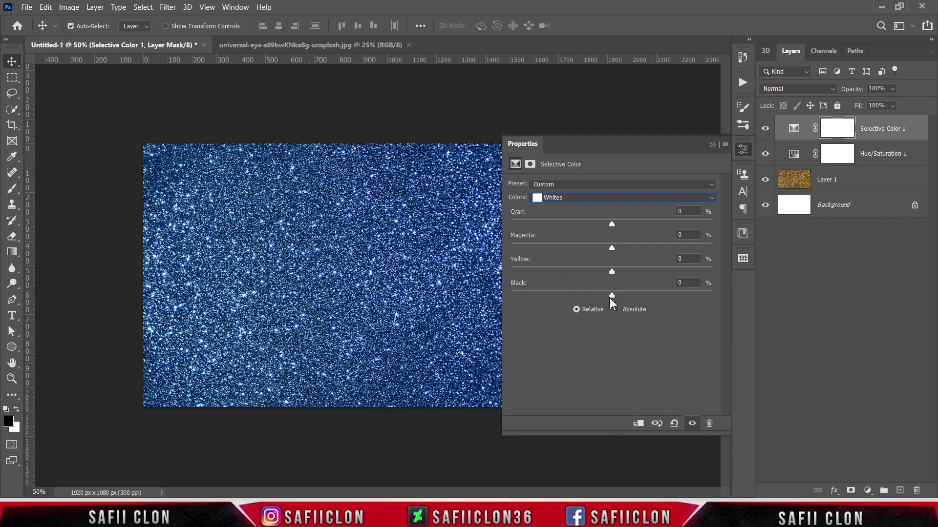
pyautogui.moveTo(611, 296); pyautogui.dragTo(501, 295)
# Set the Neutrals in the Selective Color adjustment to Yellow +61% and Black +8%
pyautogui.click(614, 202)
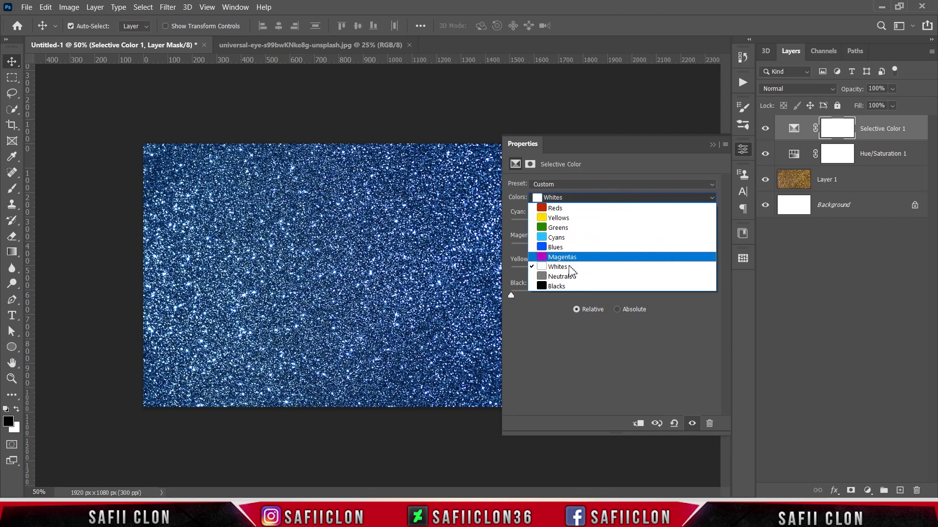
pyautogui.click(559, 279)
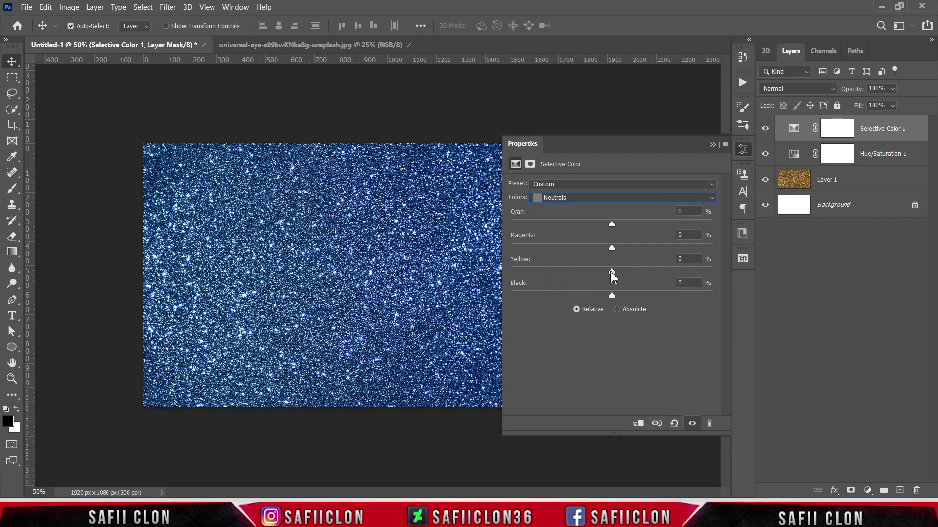
pyautogui.moveTo(610, 270); pyautogui.dragTo(664, 269)
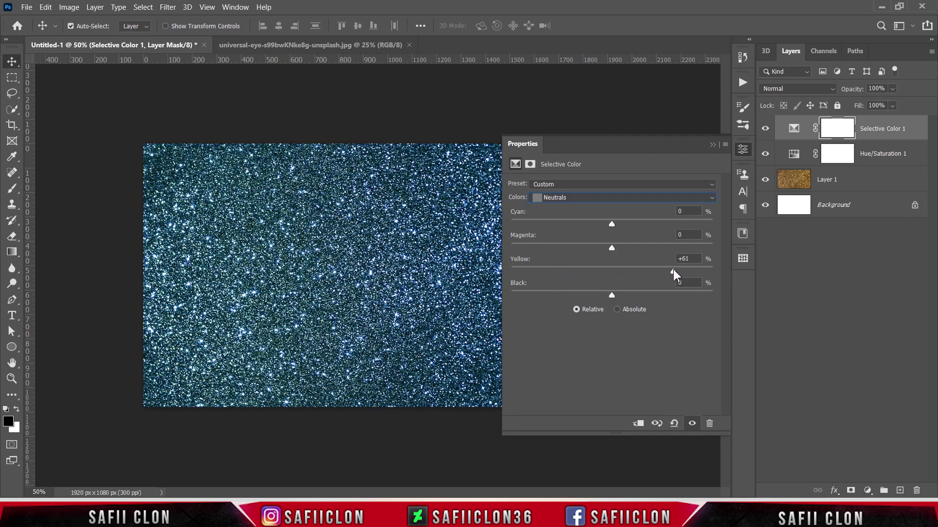
pyautogui.moveTo(614, 297); pyautogui.dragTo(625, 298)
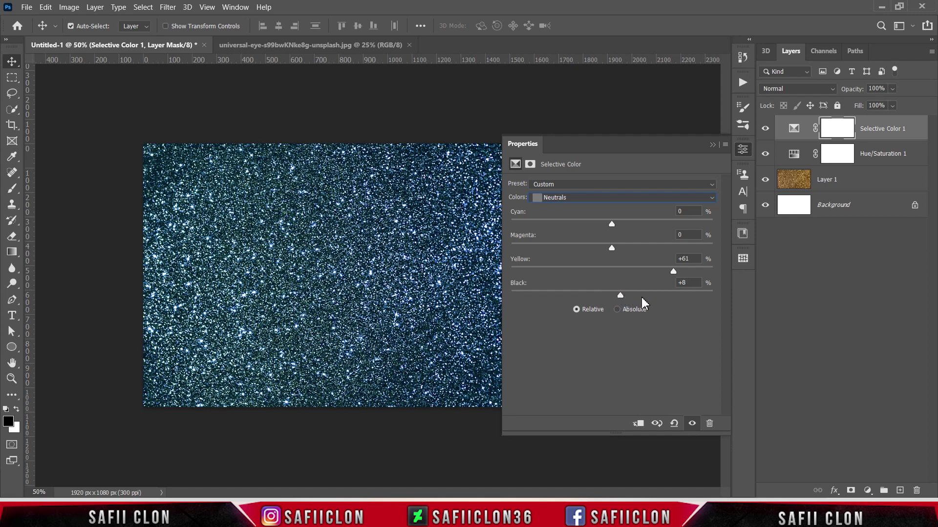
# Fine-tune the Blacks in the Selective Color adjustment and toggle the layer's visibility to compare the result
pyautogui.click(630, 204)
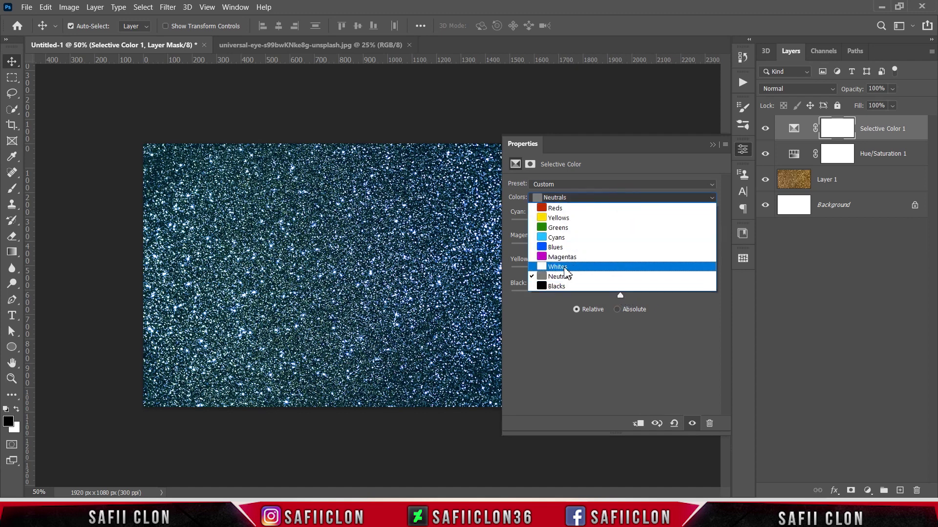
pyautogui.click(560, 285)
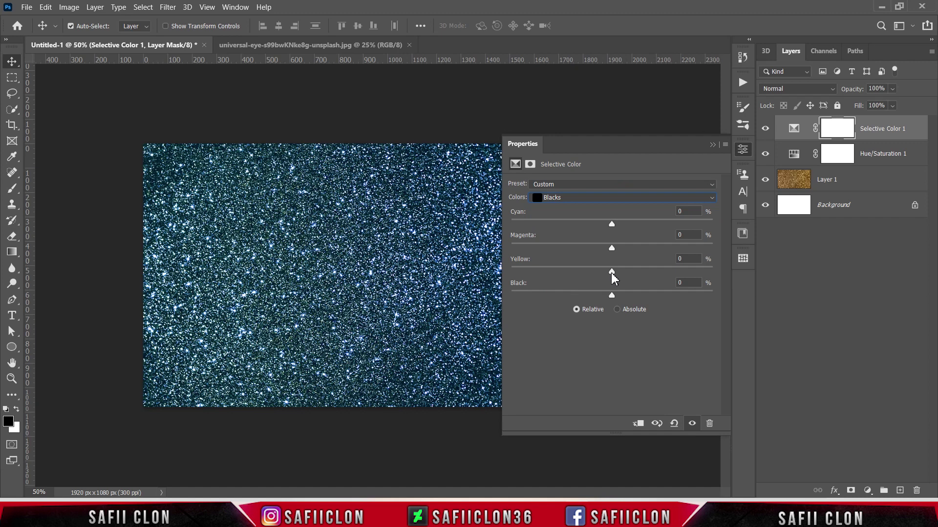
pyautogui.moveTo(611, 272); pyautogui.dragTo(623, 298)
pyautogui.click(712, 145)
pyautogui.click(765, 128)
pyautogui.click(765, 128)
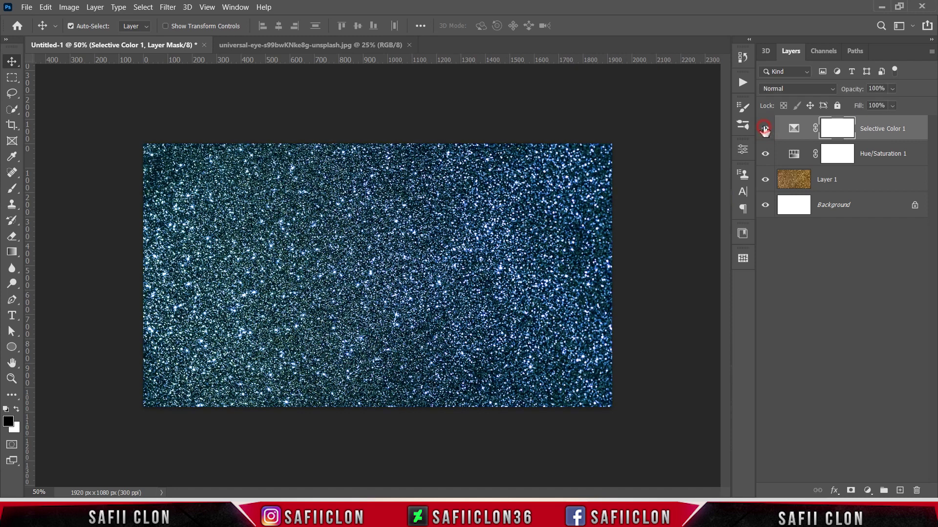
pyautogui.click(765, 129)
pyautogui.click(765, 129)
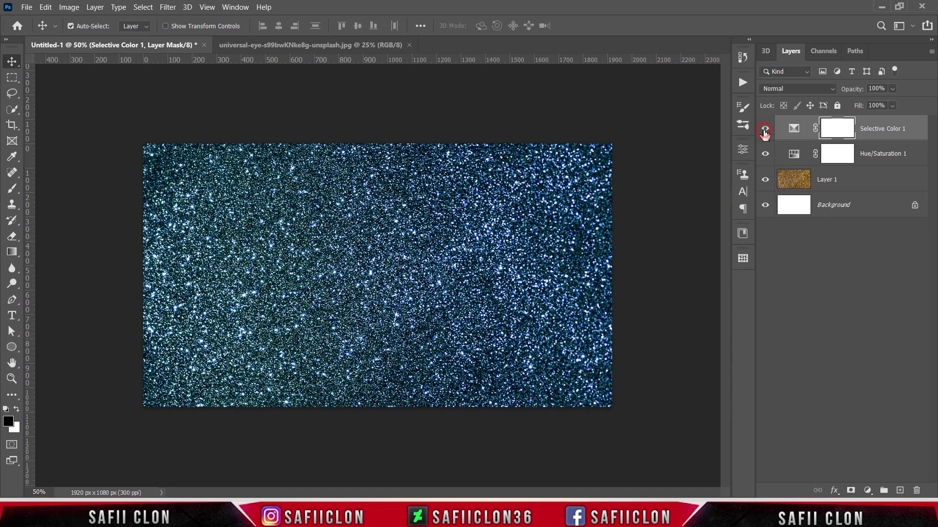
# Define the recolored glitter as a pattern named Pattern 1 and close its document without saving
pyautogui.click(881, 132)
pyautogui.press('z')
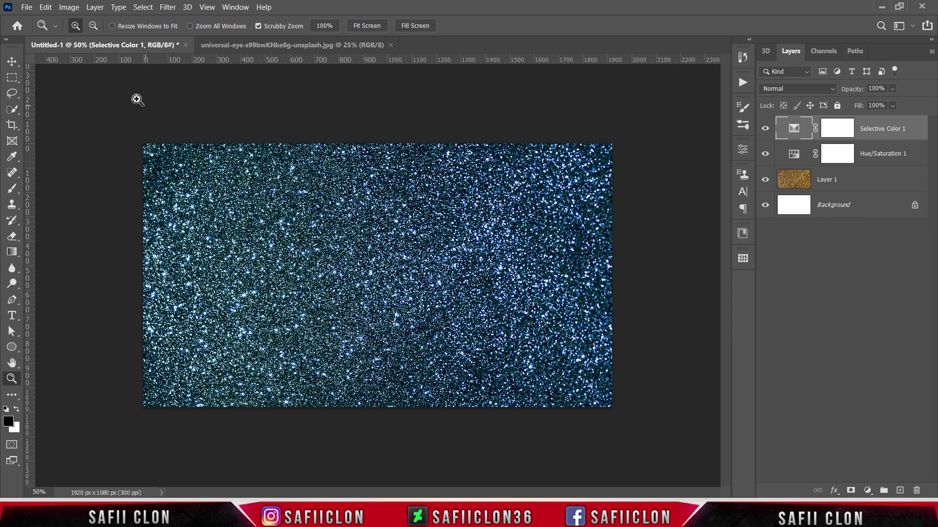
pyautogui.click(46, 8)
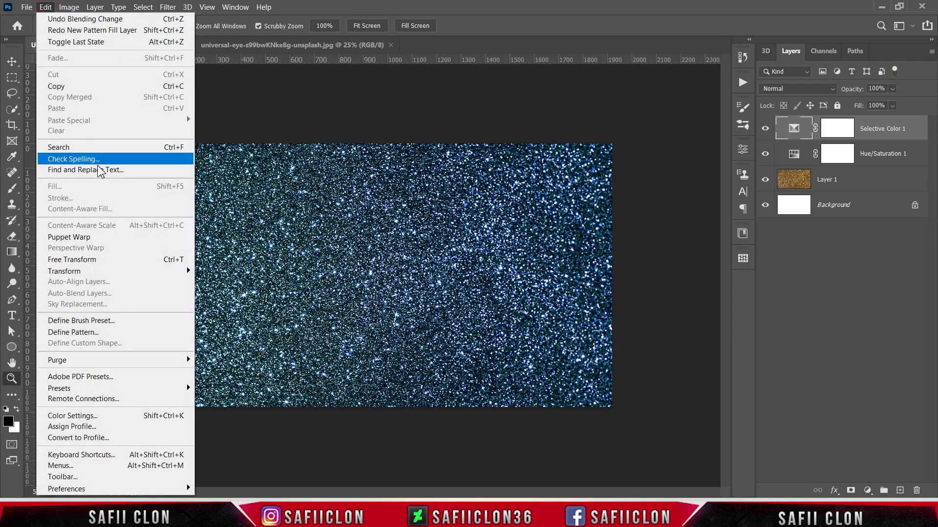
pyautogui.click(90, 333)
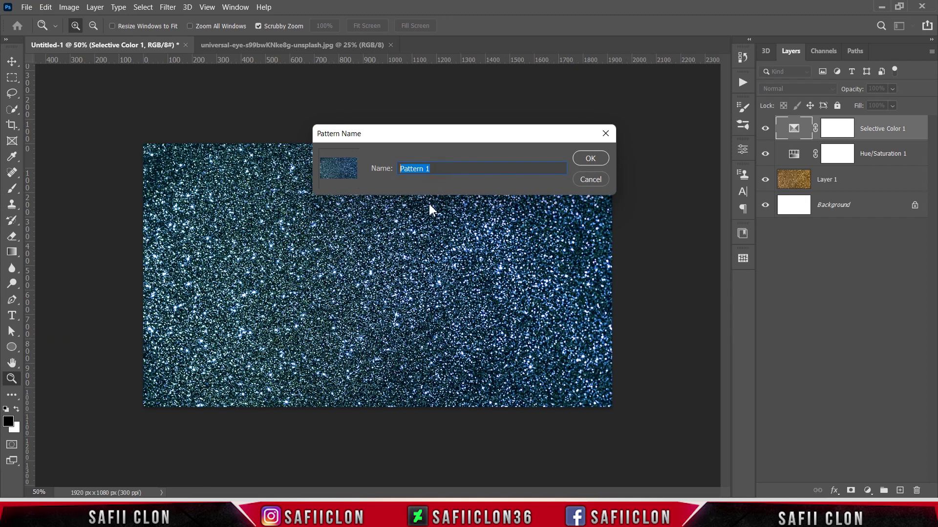
pyautogui.click(593, 156)
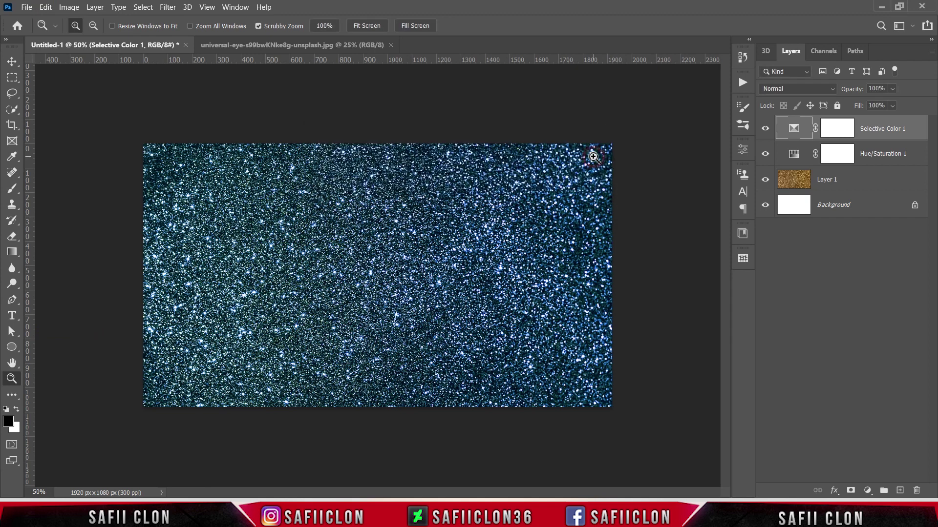
pyautogui.click(185, 45)
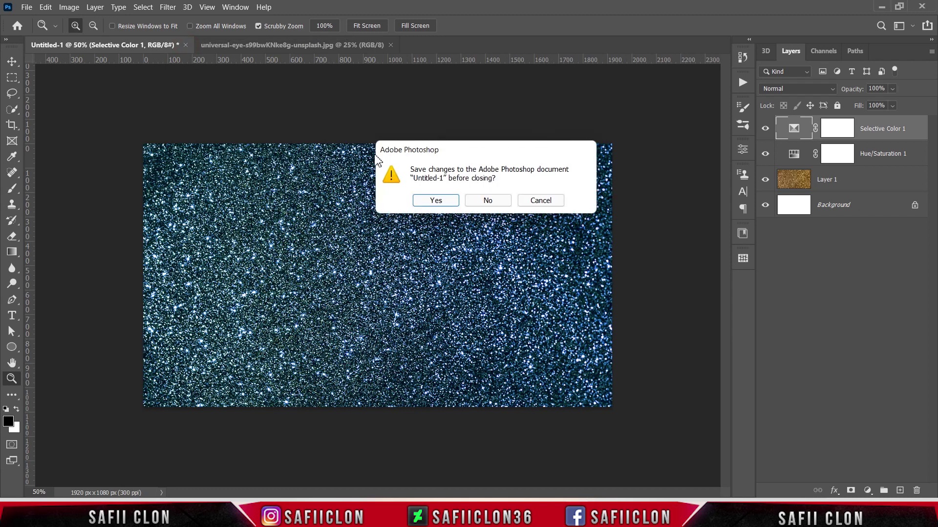
pyautogui.click(488, 201)
# Create a new 1920 x 1080 pixel document at 300 pixels/inch in 8-bit RGB color with a white background
pyautogui.click(26, 7)
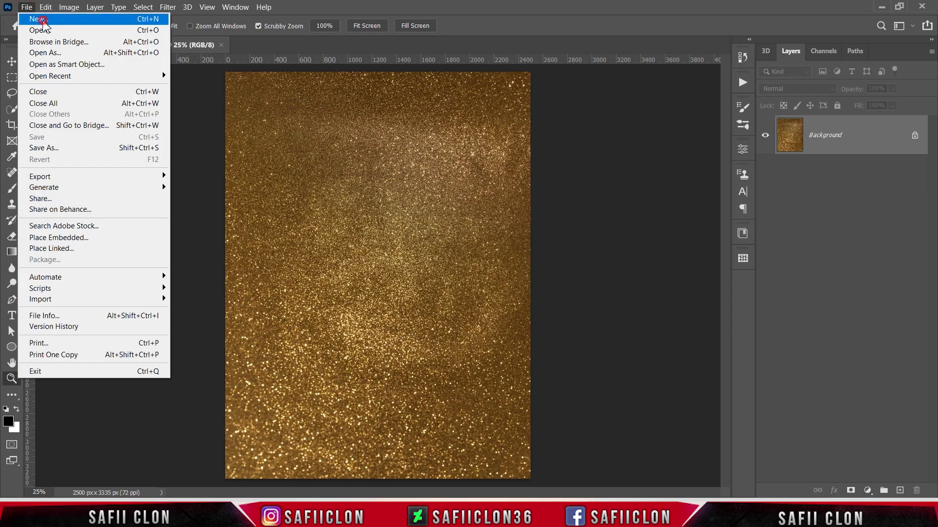
pyautogui.click(39, 20)
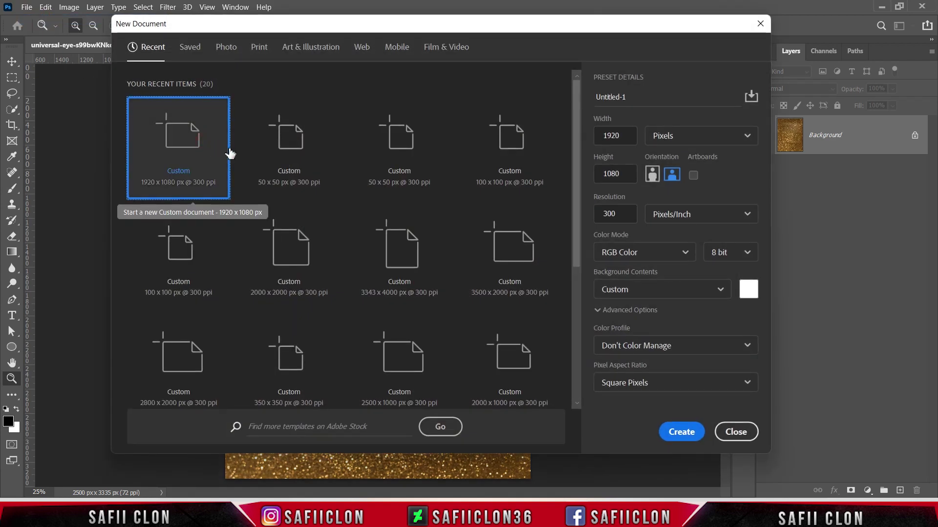
pyautogui.click(717, 136)
pyautogui.click(713, 159)
pyautogui.click(611, 135)
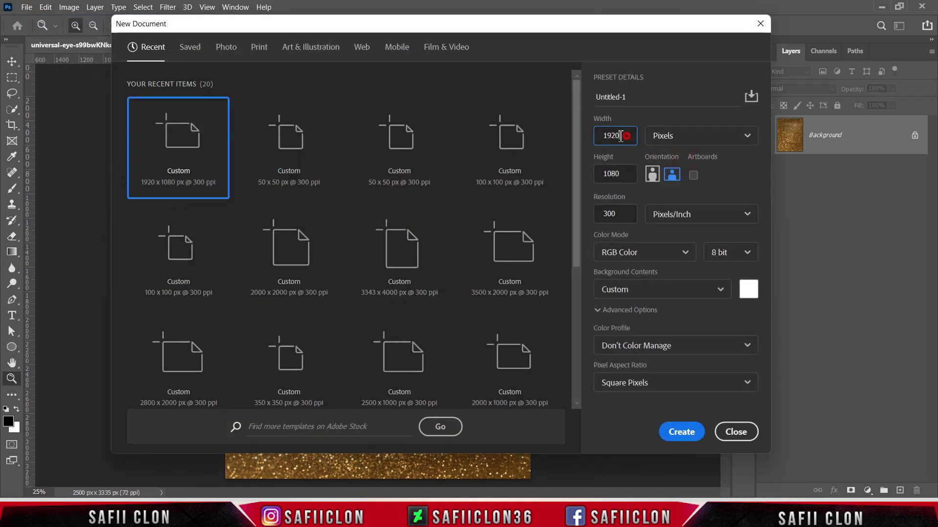
pyautogui.click(616, 174)
pyautogui.click(701, 215)
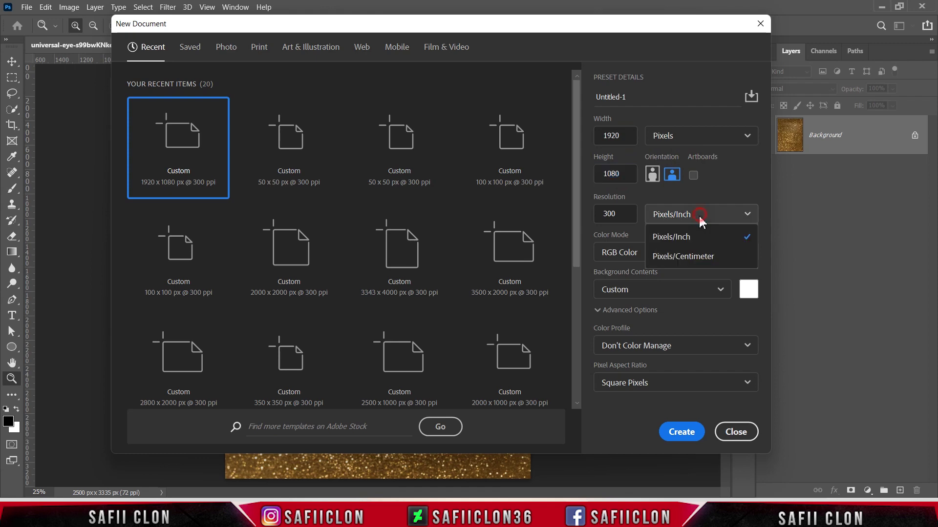
pyautogui.click(683, 235)
pyautogui.click(625, 214)
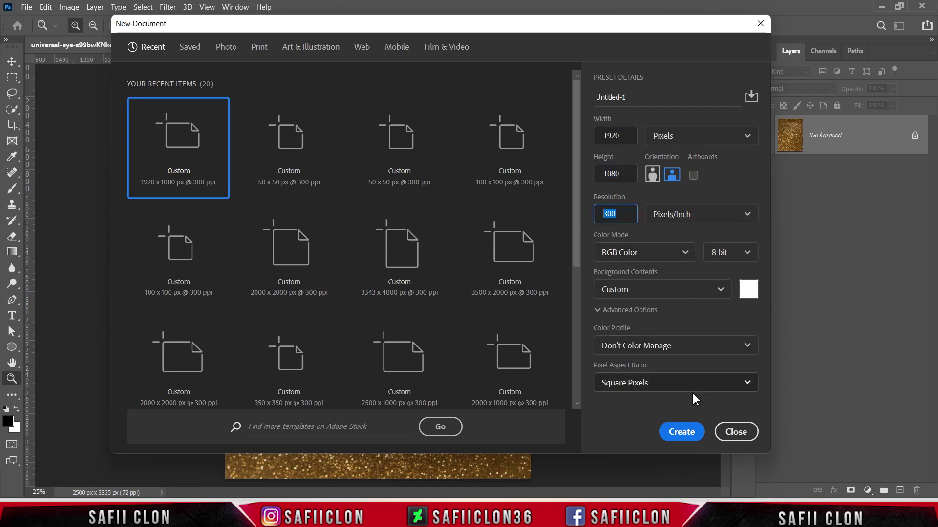
pyautogui.click(677, 438)
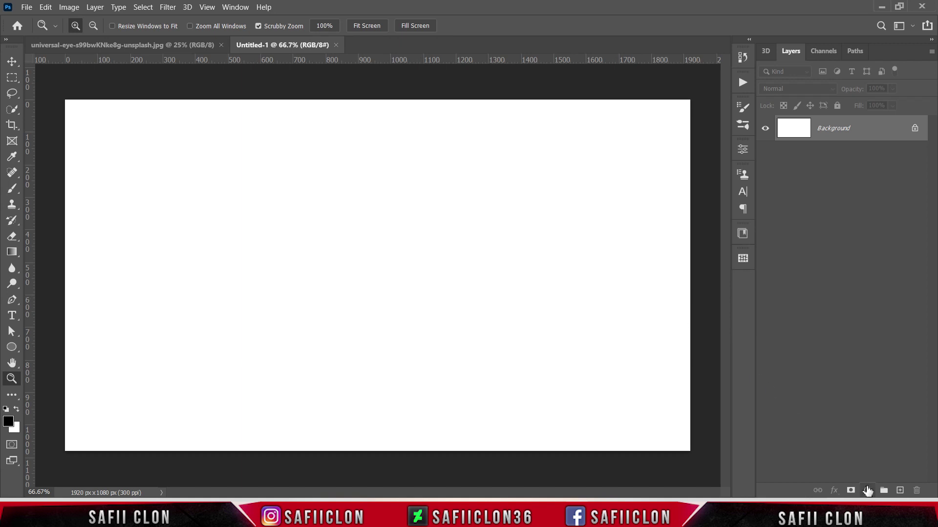
# Add a Solid Color fill layer in dark gray #202020 above the background
pyautogui.click(868, 490)
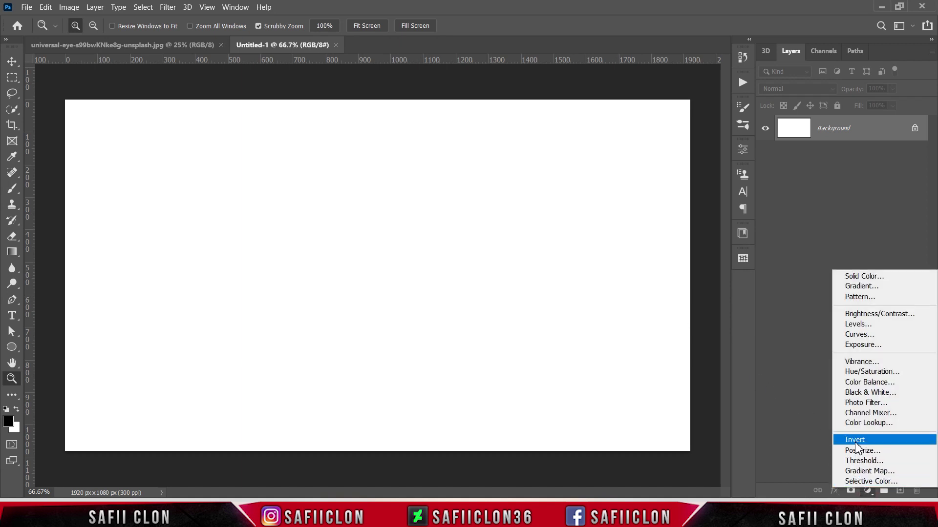
pyautogui.click(867, 277)
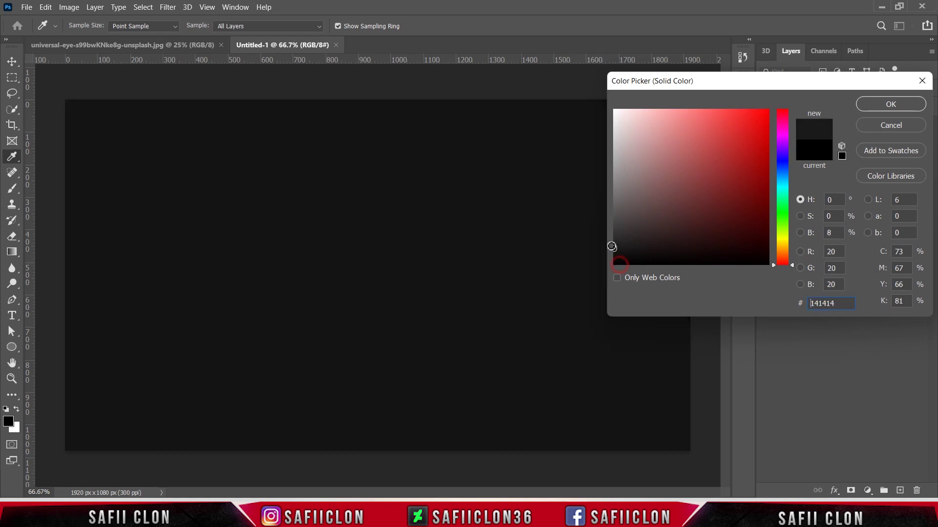
pyautogui.moveTo(615, 263); pyautogui.dragTo(609, 243)
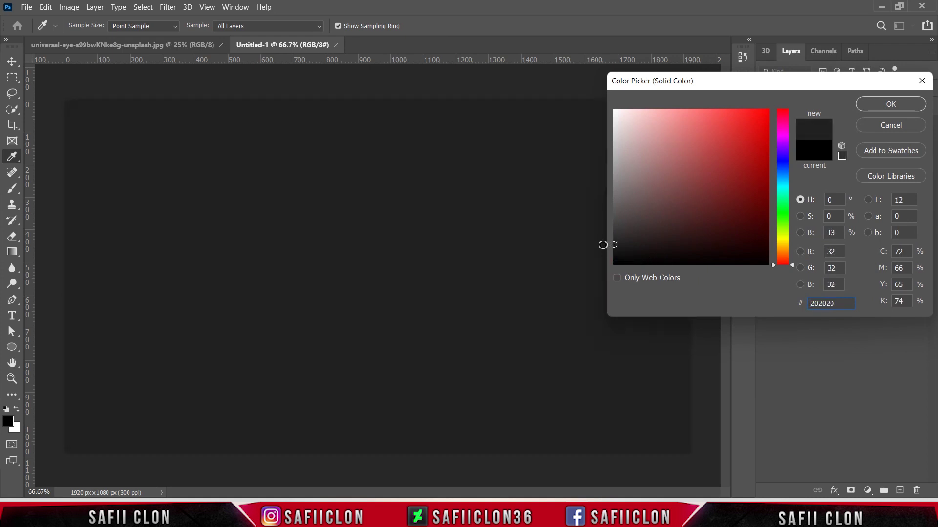
pyautogui.click(890, 104)
pyautogui.press('z')
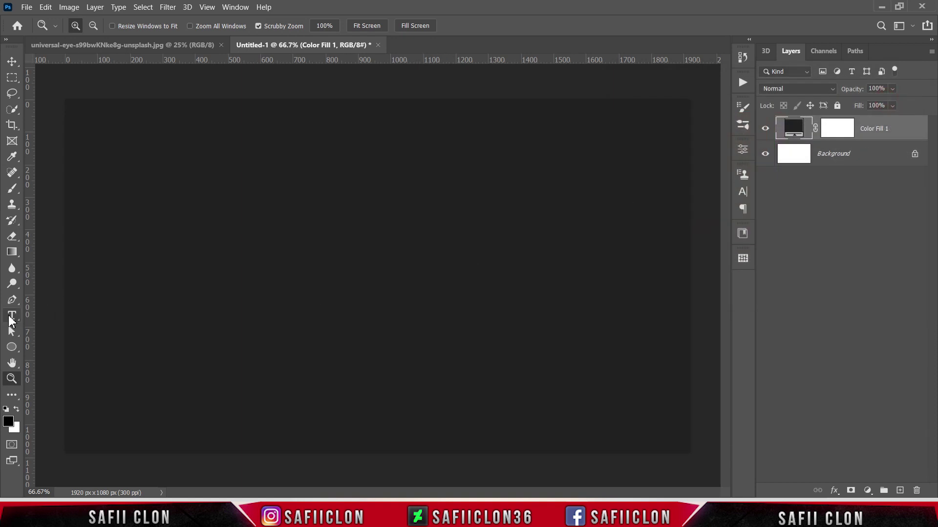
# Add the text GOLD in white Britannic Bold Regular at 72 pt on the dark canvas
pyautogui.moveTo(10, 319); pyautogui.dragTo(68, 318)
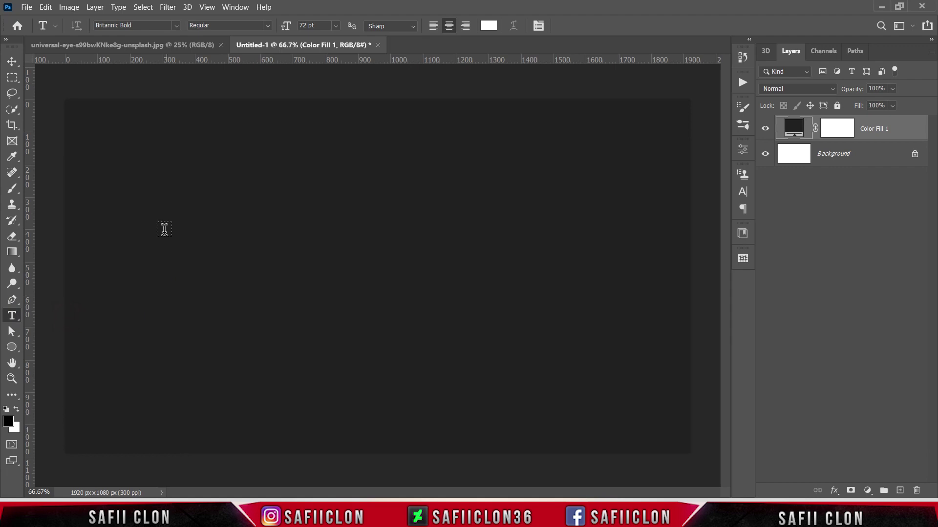
pyautogui.click(176, 26)
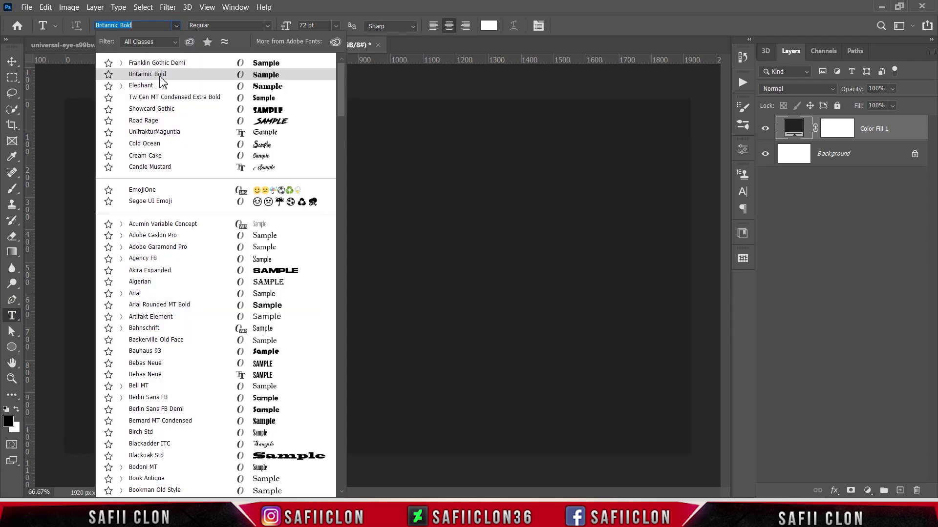
pyautogui.click(160, 75)
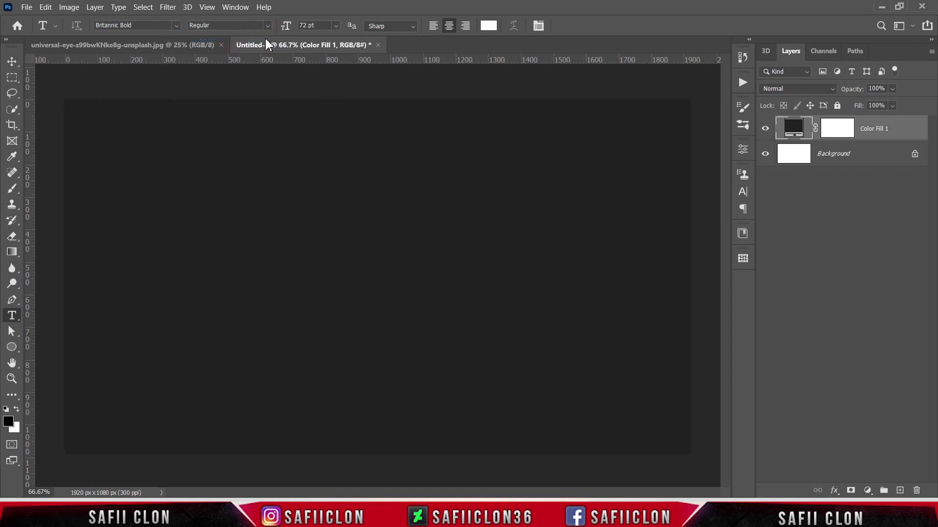
pyautogui.click(491, 27)
pyautogui.moveTo(654, 177); pyautogui.dragTo(607, 98)
pyautogui.click(891, 105)
pyautogui.click(251, 277)
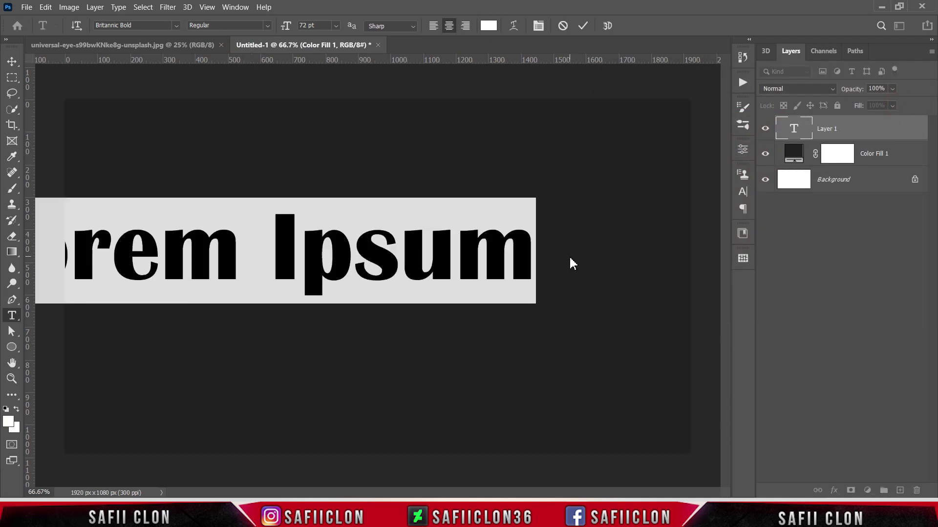
pyautogui.write('GO')
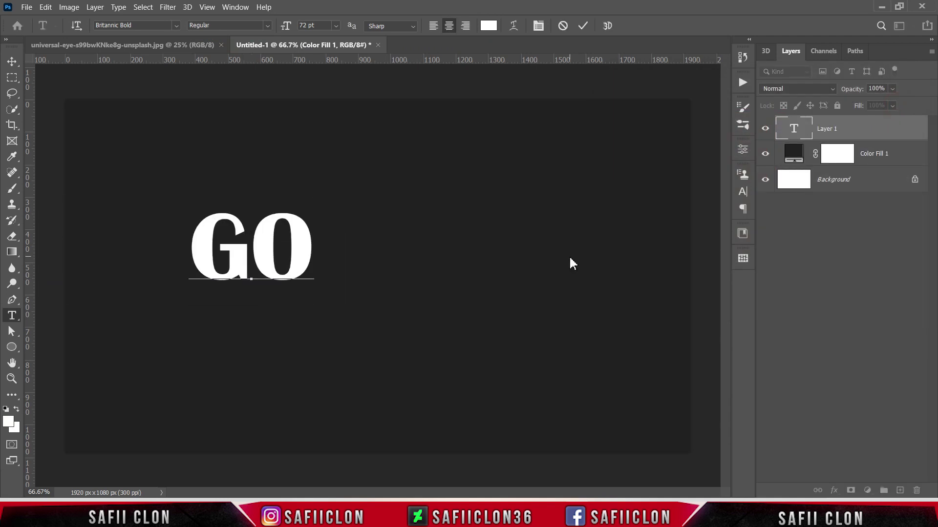
pyautogui.write('LD')
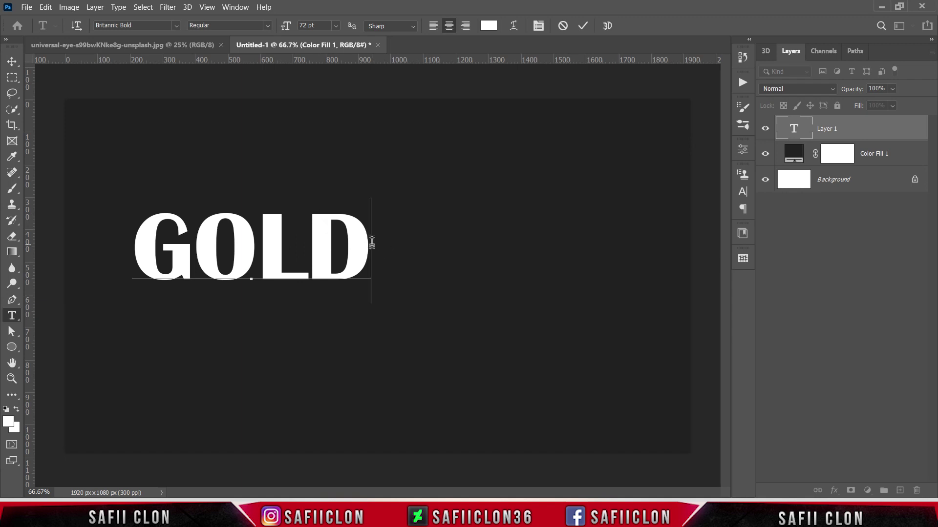
pyautogui.moveTo(372, 242); pyautogui.dragTo(141, 245)
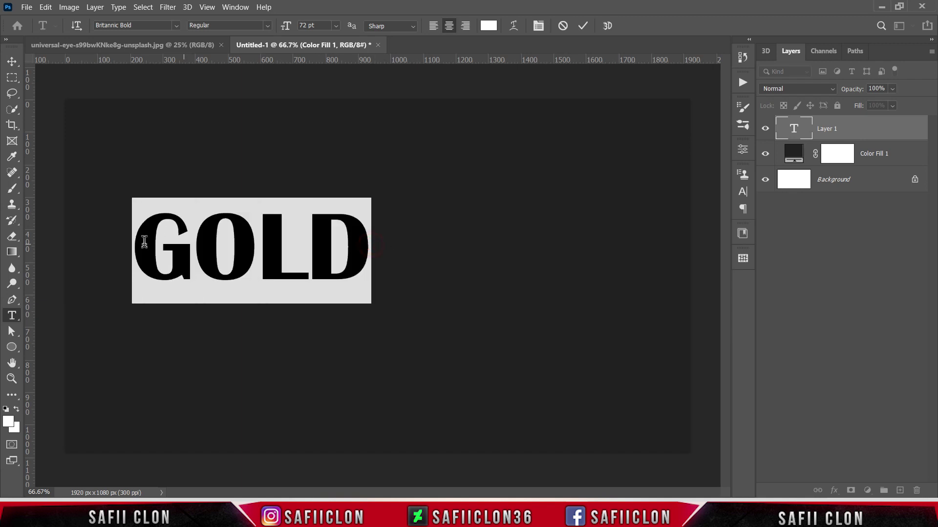
pyautogui.click(583, 26)
# Scale the GOLD text to about 145% and center it on the canvas at X 960, Y 540 px
pyautogui.hotkey('ctrl', 't')
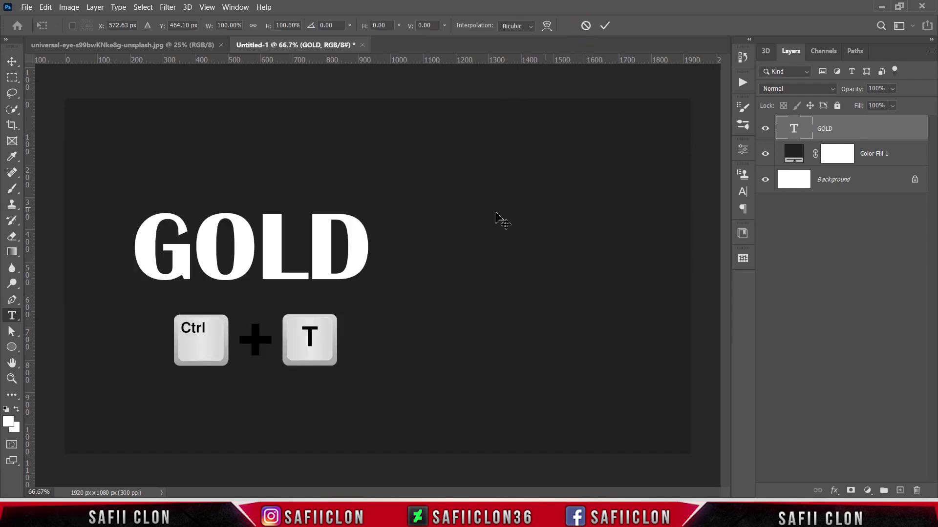
pyautogui.moveTo(278, 251); pyautogui.dragTo(404, 277)
pyautogui.moveTo(496, 223); pyautogui.dragTo(550, 197)
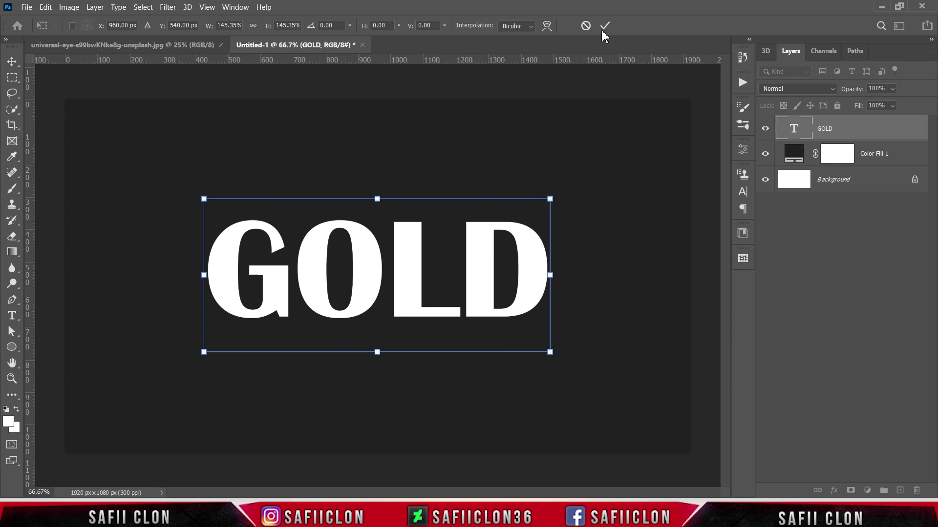
pyautogui.click(605, 26)
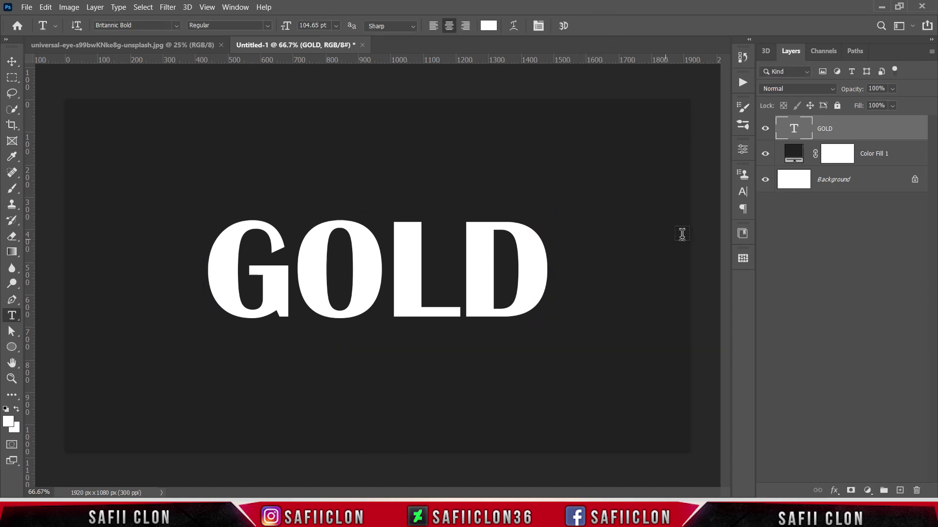
# Duplicate the GOLD text layer and rename the copy 3D
pyautogui.rightClick(868, 129)
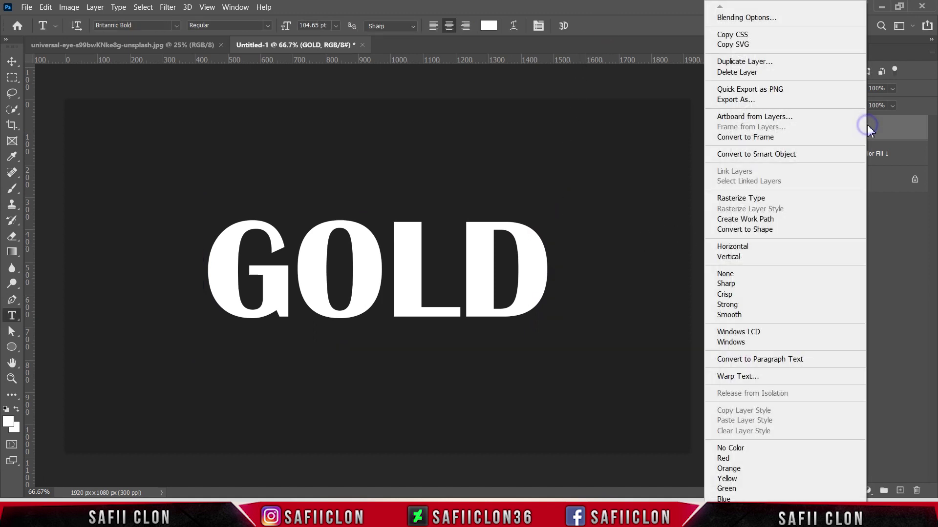
pyautogui.click(750, 61)
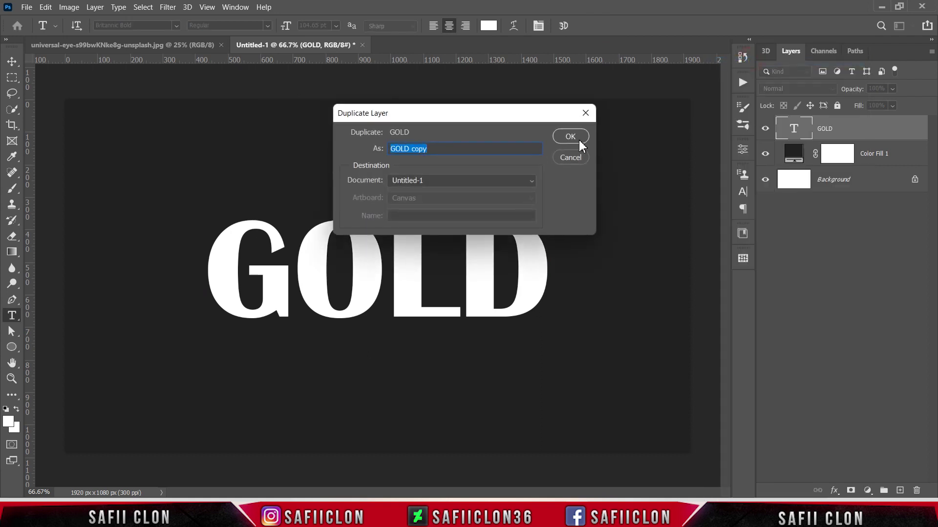
pyautogui.click(570, 137)
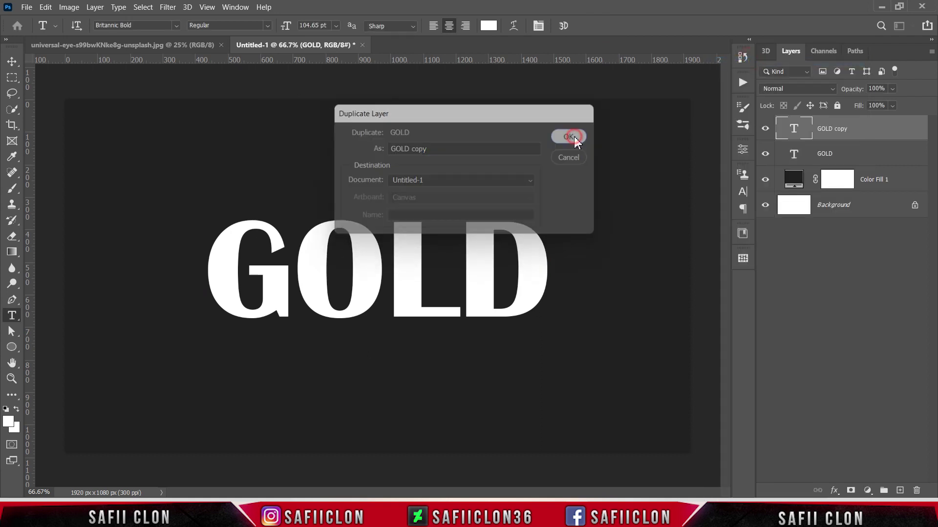
pyautogui.doubleClick(828, 130)
pyautogui.write('3D')
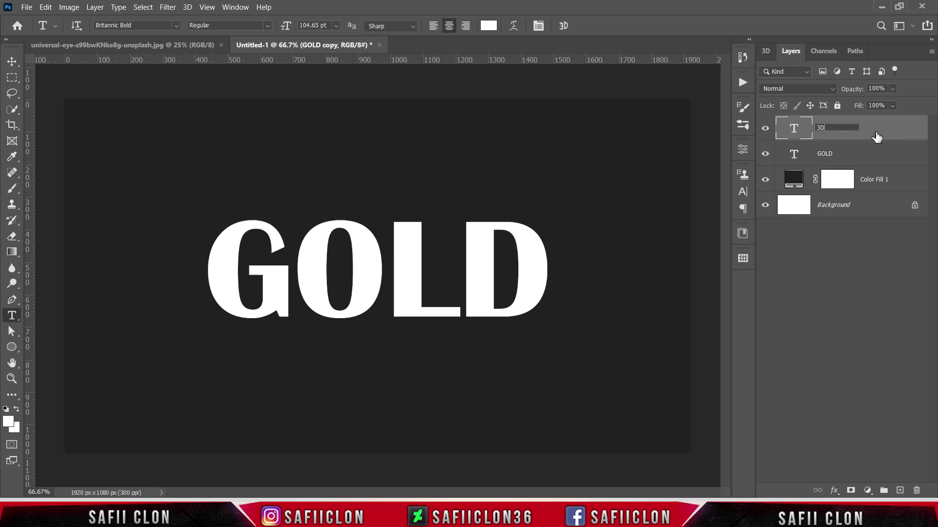
pyautogui.press('Return')
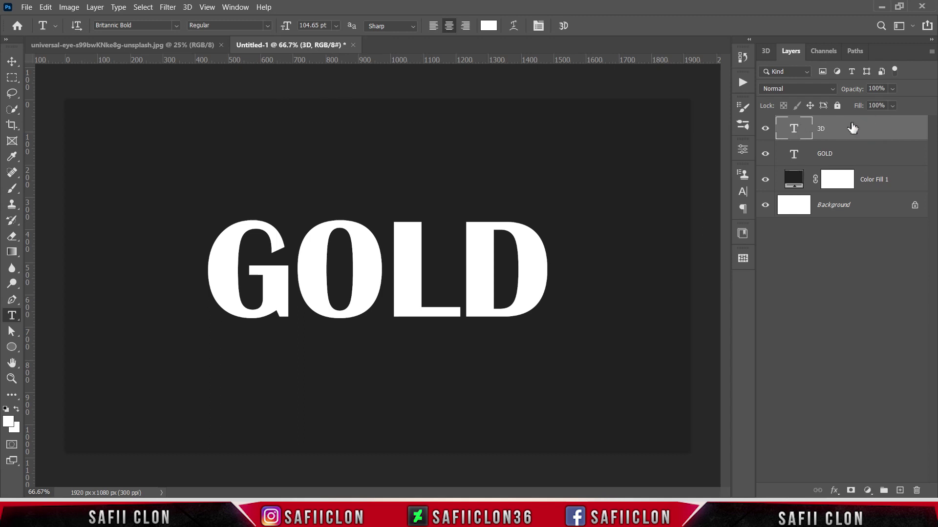
# Move the 3D layer beneath the GOLD layer and hide it
pyautogui.moveTo(853, 128); pyautogui.dragTo(849, 167)
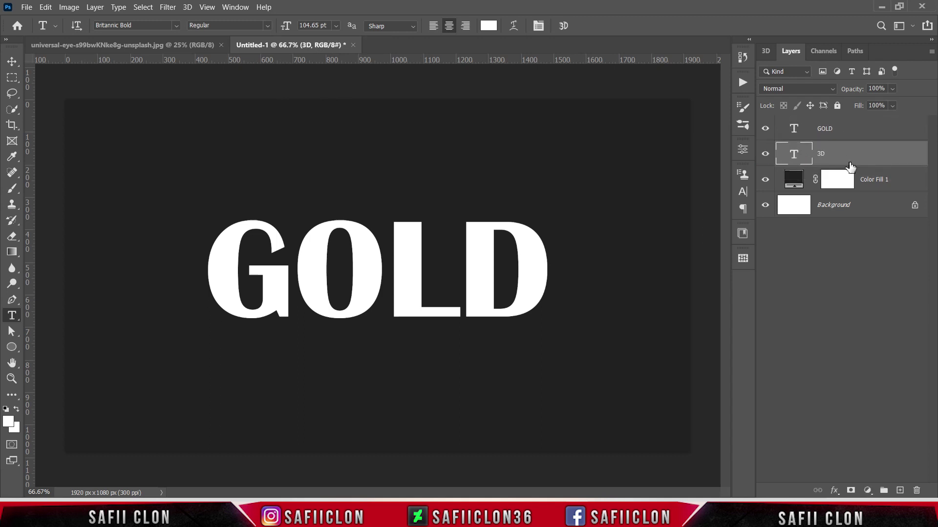
pyautogui.click(766, 155)
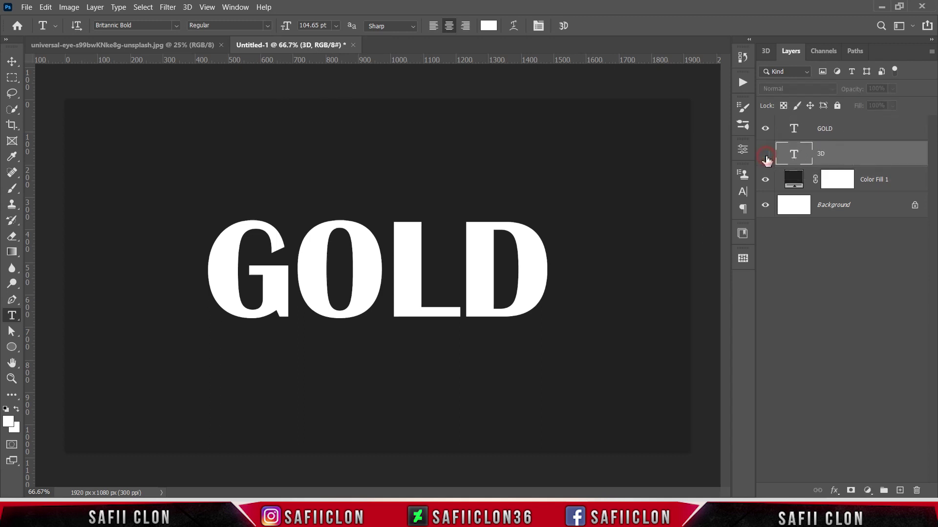
# Reduce the GOLD text layer's Fill to 0%
pyautogui.click(871, 135)
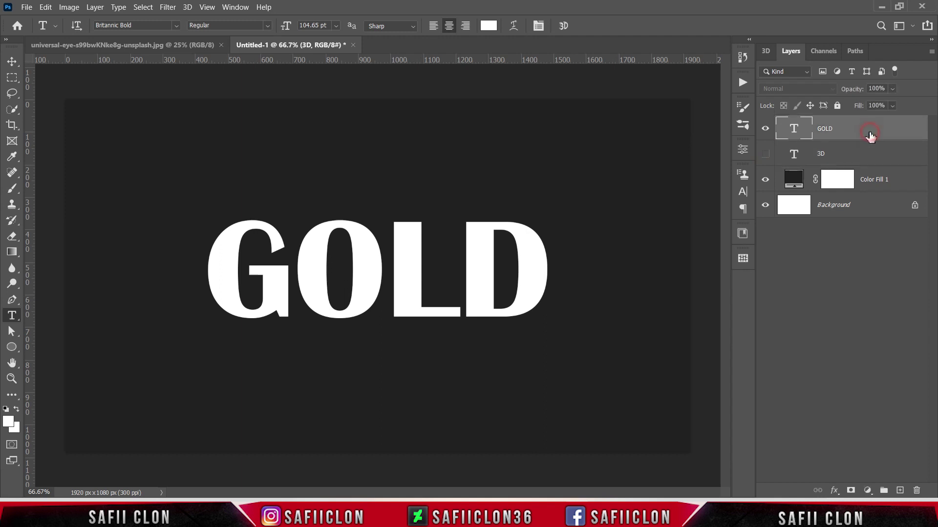
pyautogui.click(892, 106)
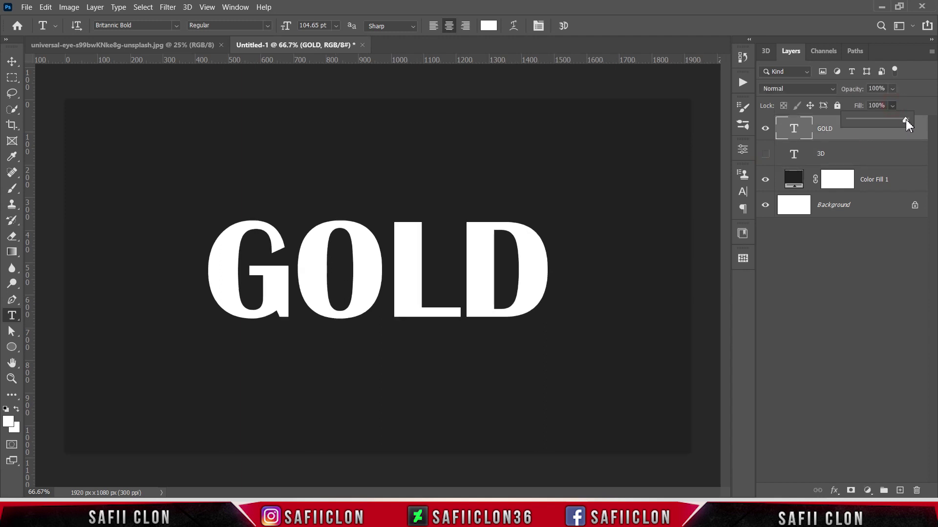
pyautogui.moveTo(854, 119); pyautogui.dragTo(848, 119)
pyautogui.click(893, 106)
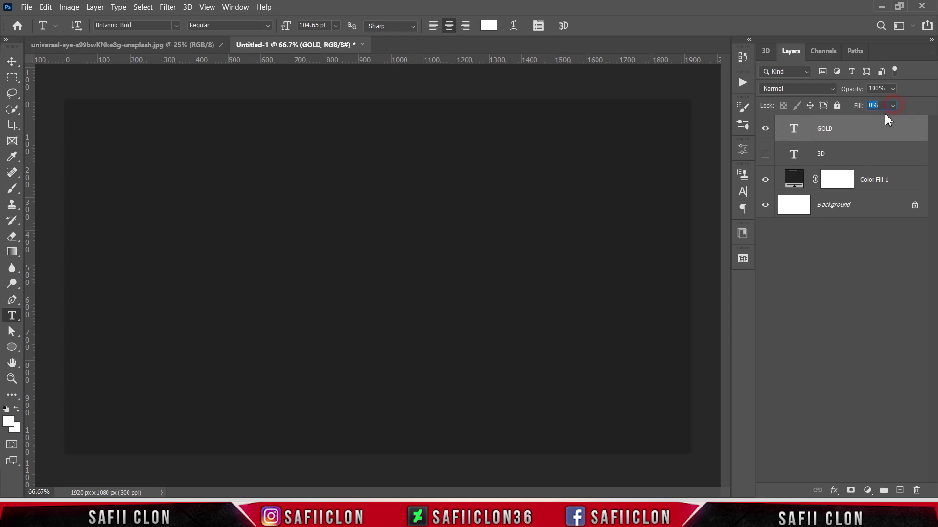
# Add a Stroke layer style to the GOLD text with size 13 px, position Inside and blend mode Normal
pyautogui.rightClick(865, 130)
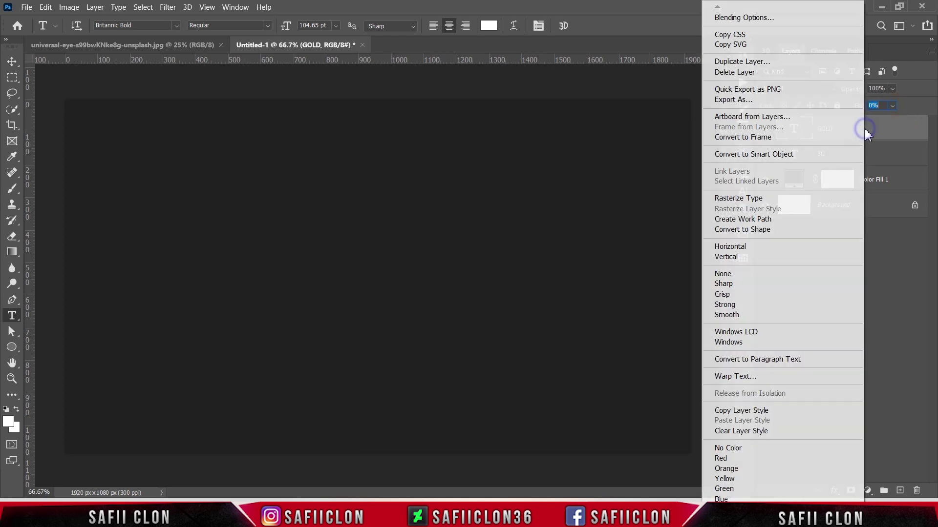
pyautogui.click(726, 19)
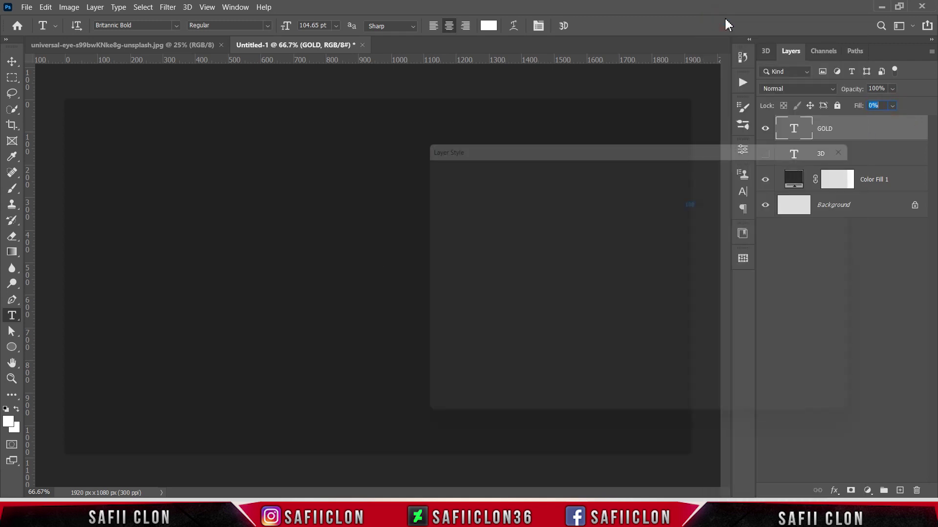
pyautogui.moveTo(550, 133); pyautogui.dragTo(729, 128)
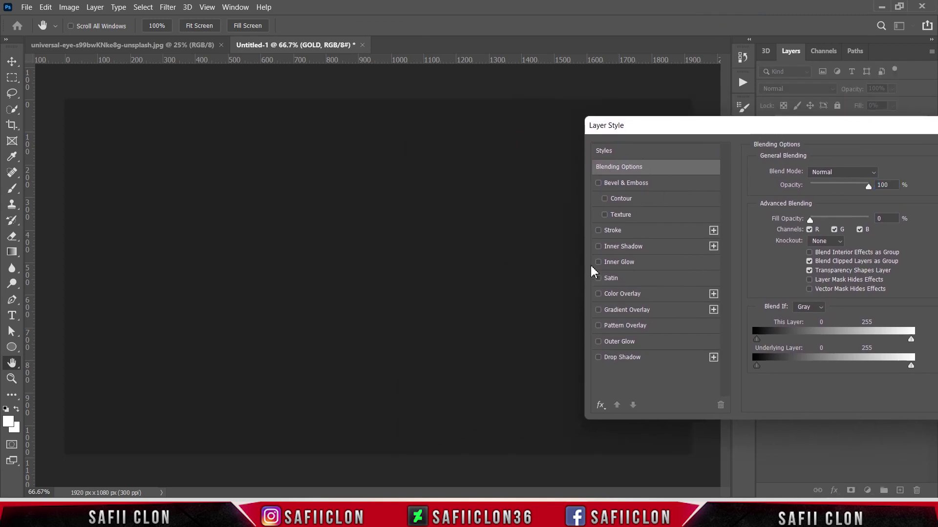
pyautogui.click(617, 230)
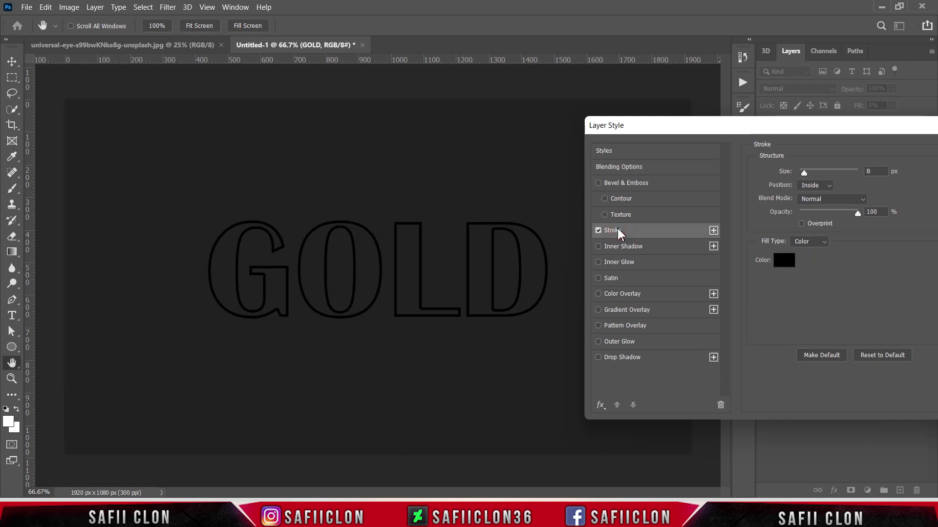
pyautogui.hotkey('ctrl', '+')
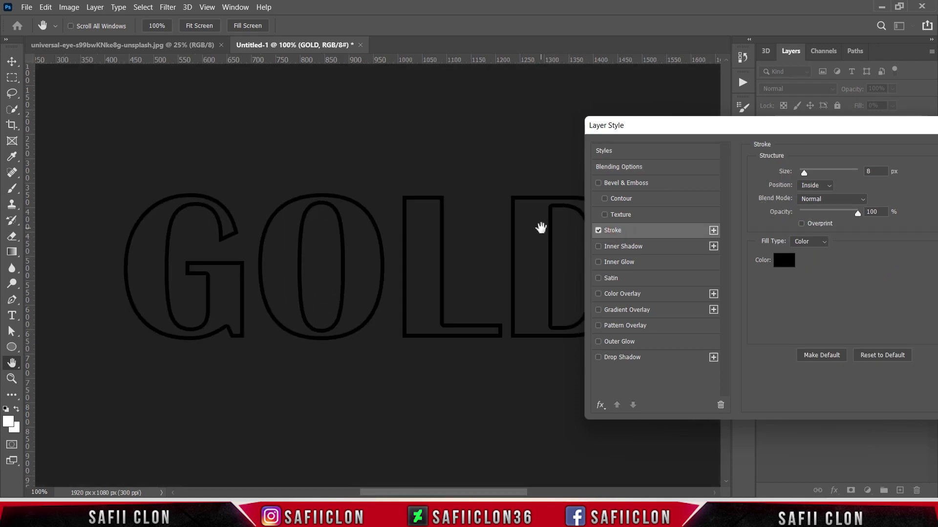
pyautogui.moveTo(497, 494); pyautogui.dragTo(520, 495)
pyautogui.moveTo(730, 131); pyautogui.dragTo(701, 145)
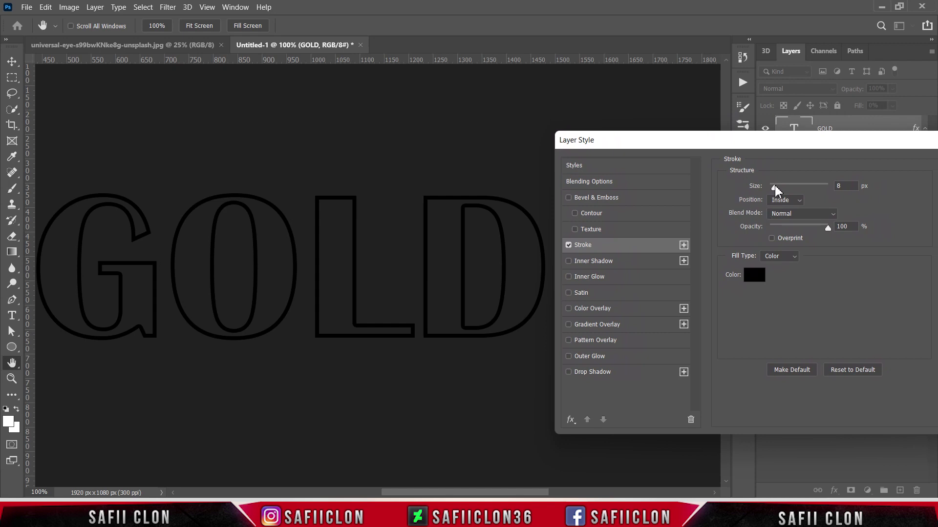
pyautogui.moveTo(775, 186); pyautogui.dragTo(775, 183)
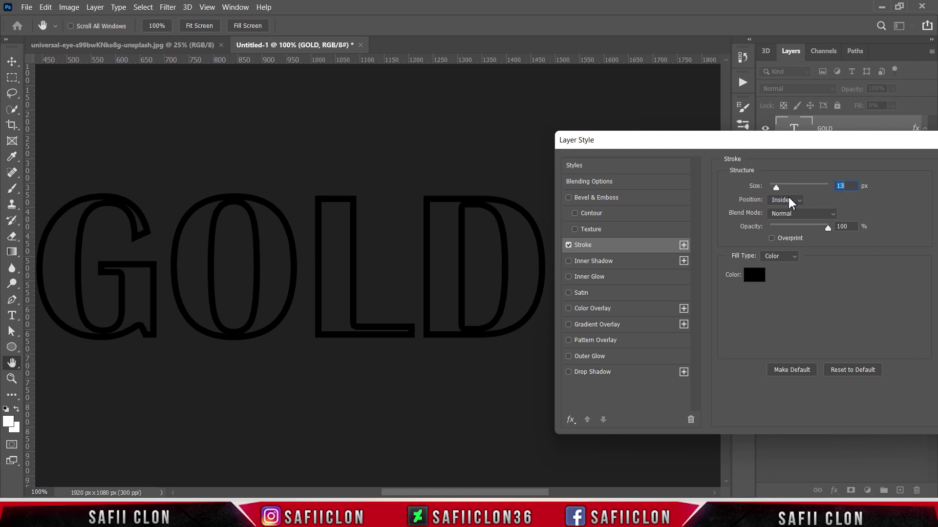
pyautogui.click(785, 200)
pyautogui.click(784, 223)
pyautogui.click(809, 215)
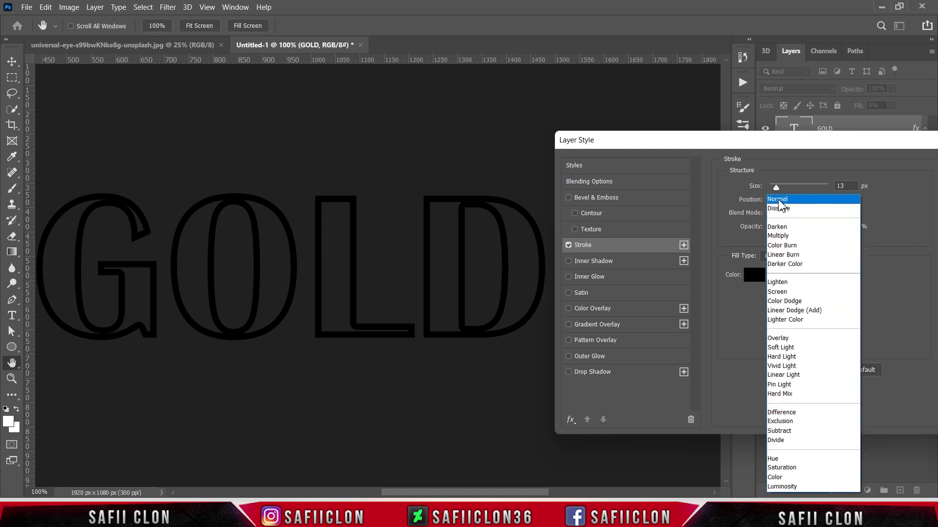
pyautogui.click(782, 221)
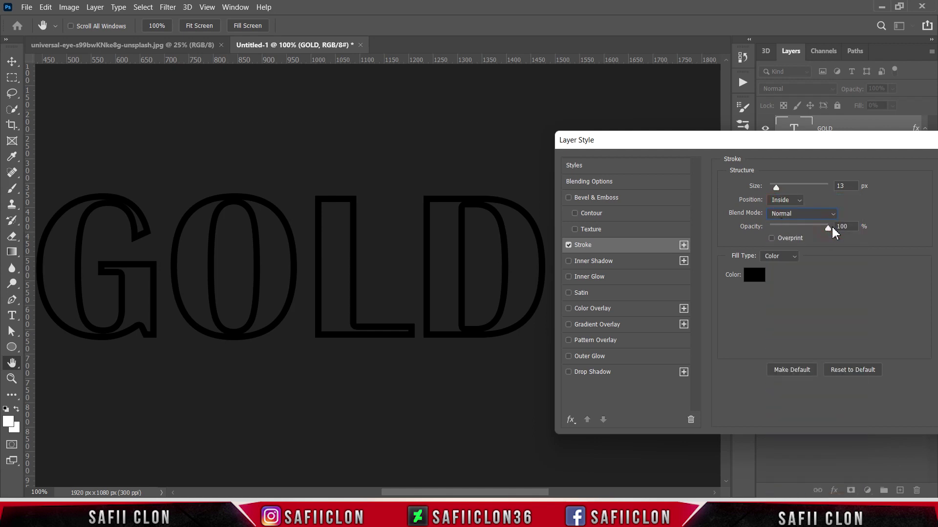
# Change the stroke's fill type to Gradient and set the gradient's starting colour stop to 986929
pyautogui.click(784, 255)
pyautogui.click(784, 274)
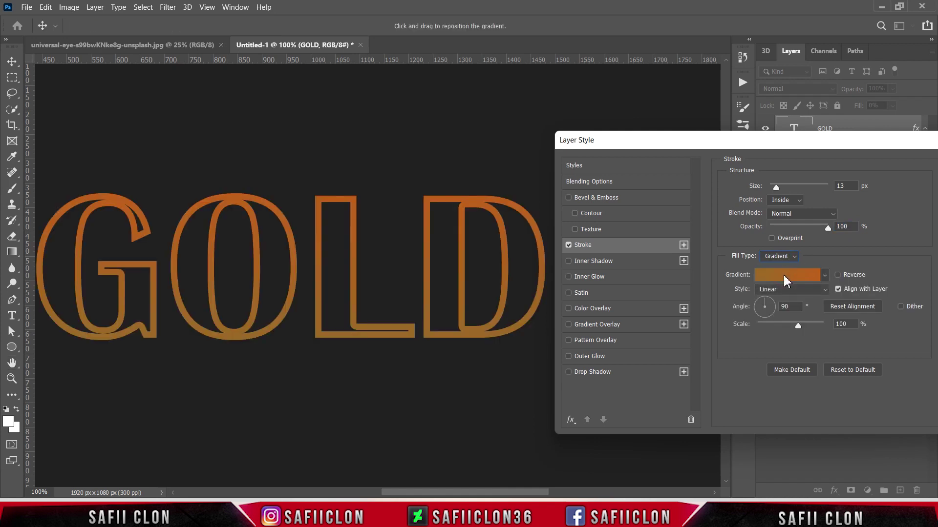
pyautogui.click(795, 276)
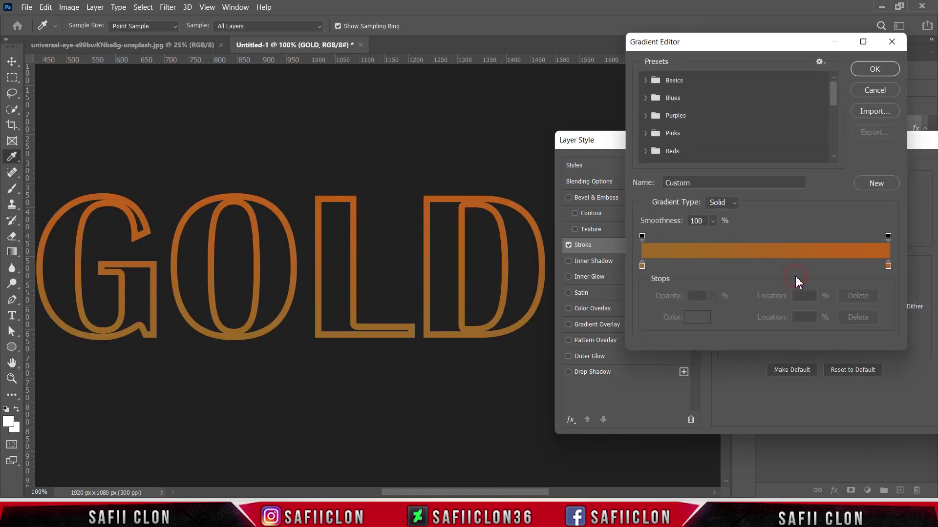
pyautogui.click(642, 267)
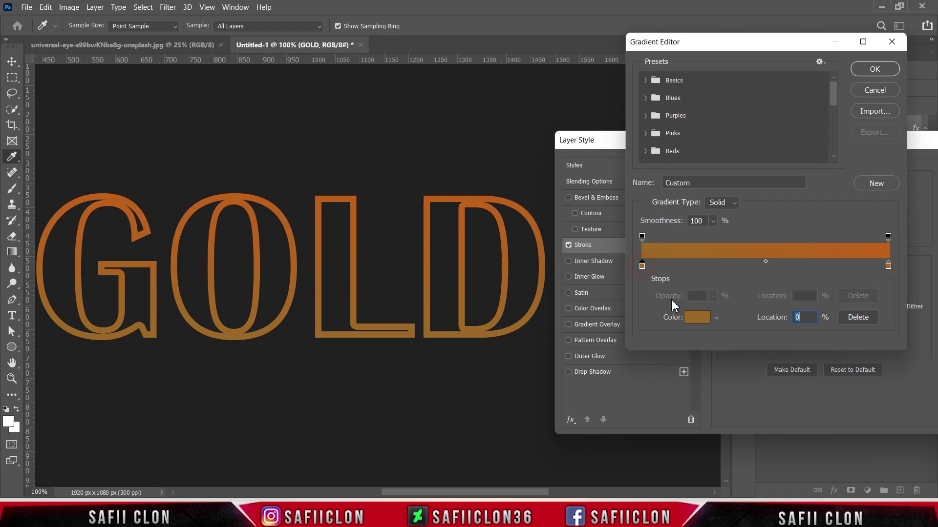
pyautogui.click(700, 316)
pyautogui.moveTo(841, 303); pyautogui.dragTo(778, 296)
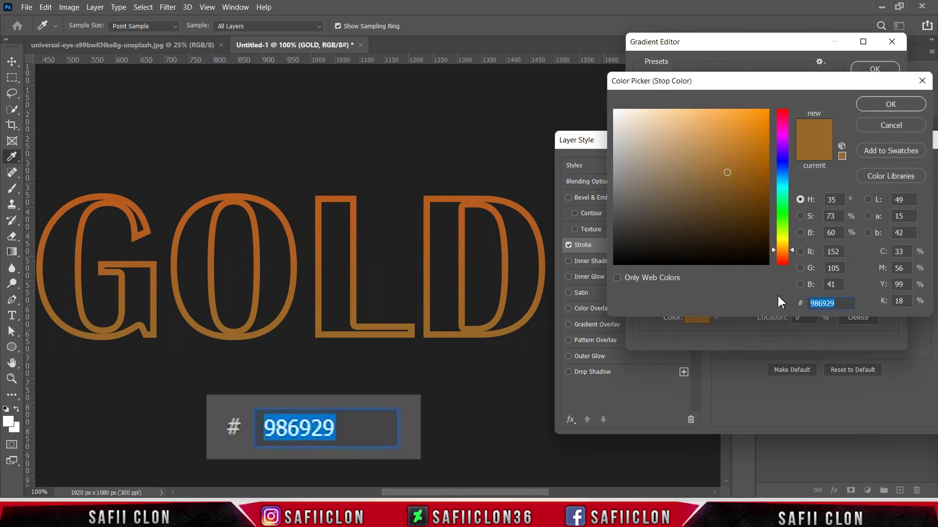
pyautogui.write('986')
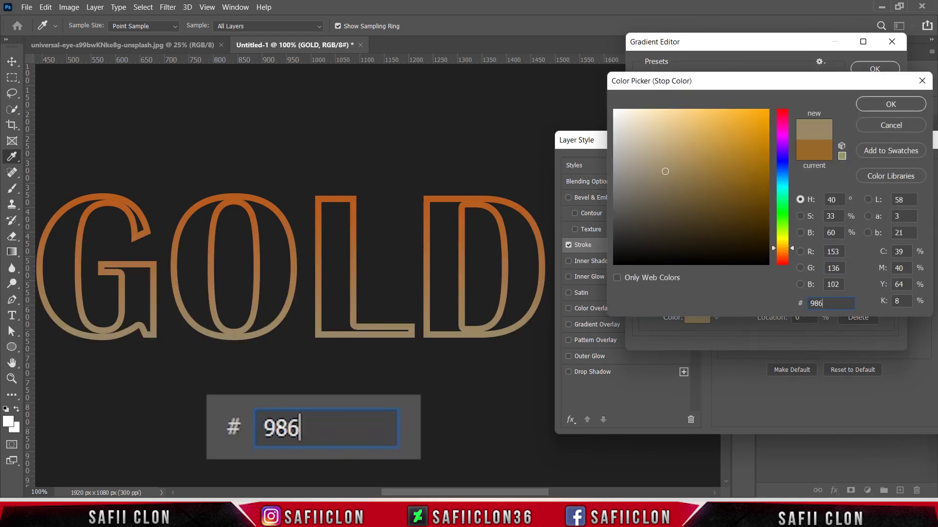
pyautogui.write('929')
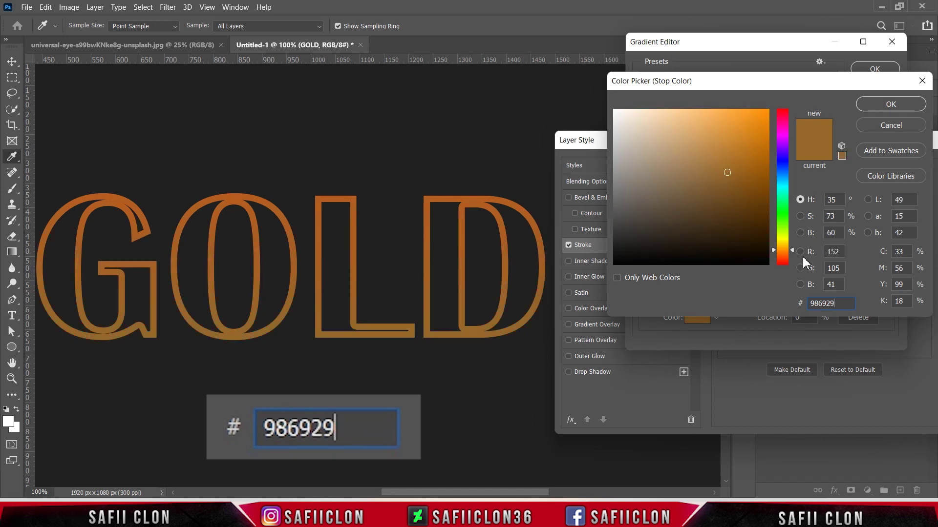
pyautogui.click(875, 105)
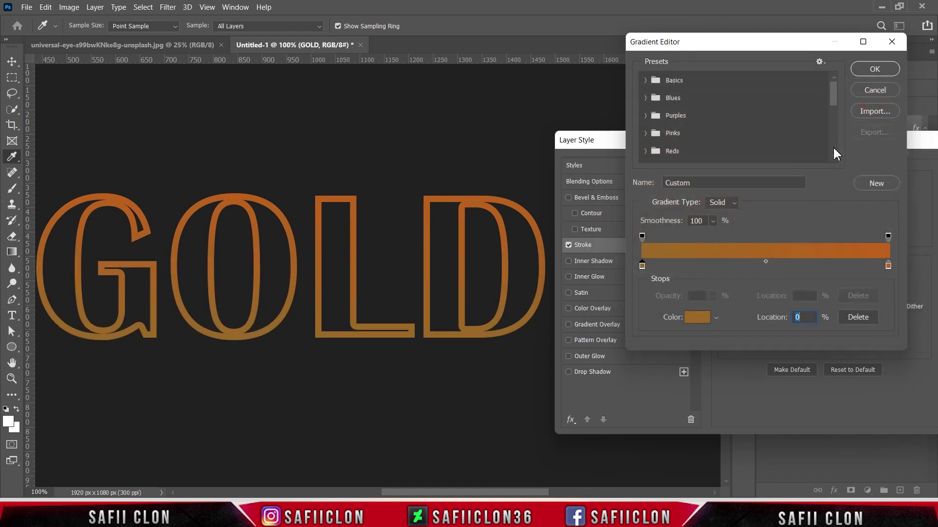
# Set the stroke gradient's end colour stop to e4a753 and accept the gradient
pyautogui.click(888, 266)
pyautogui.click(696, 318)
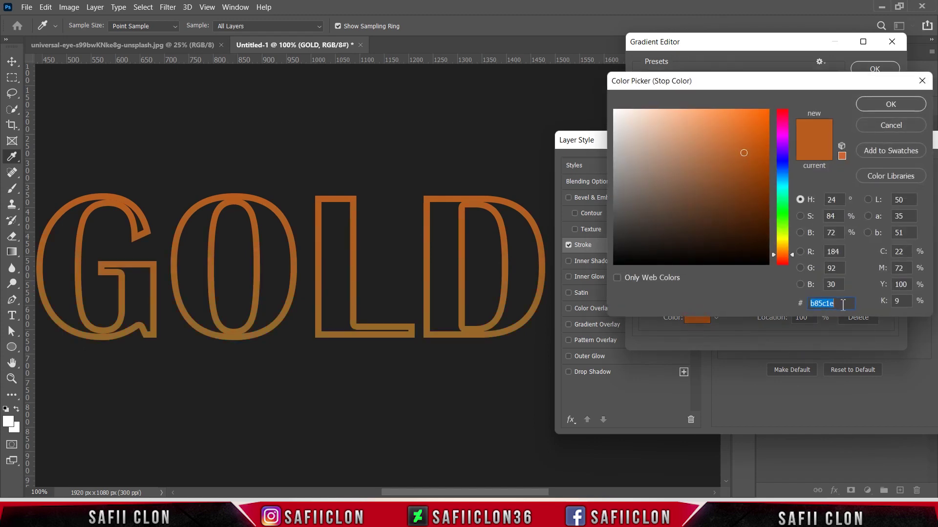
pyautogui.write('e4')
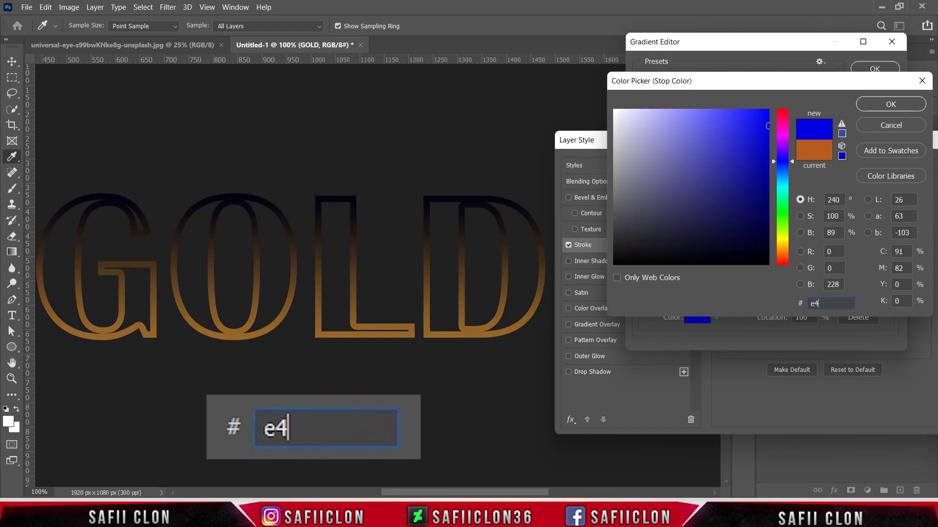
pyautogui.write('a753')
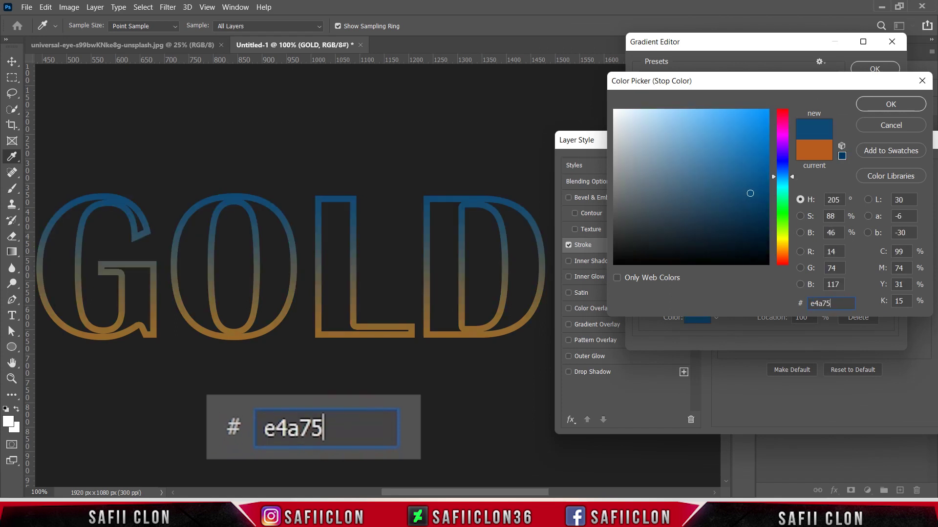
pyautogui.click(885, 106)
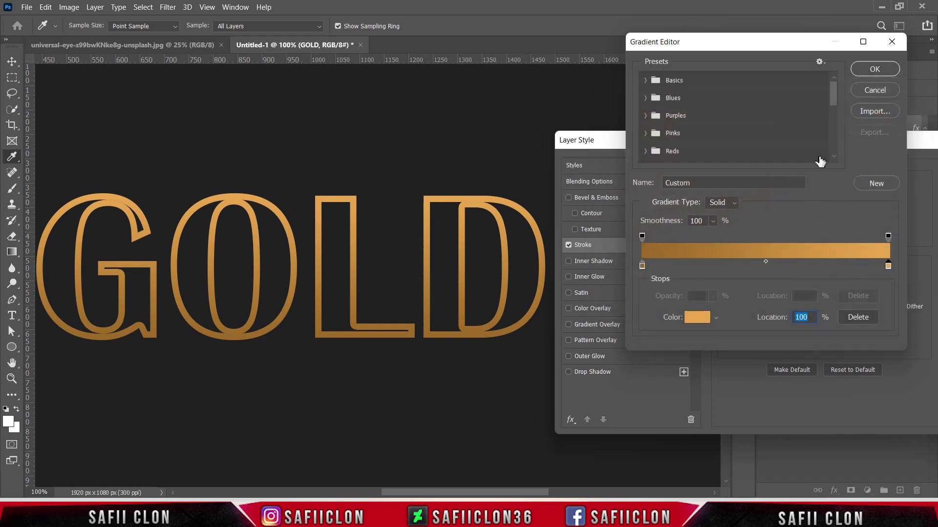
pyautogui.click(871, 71)
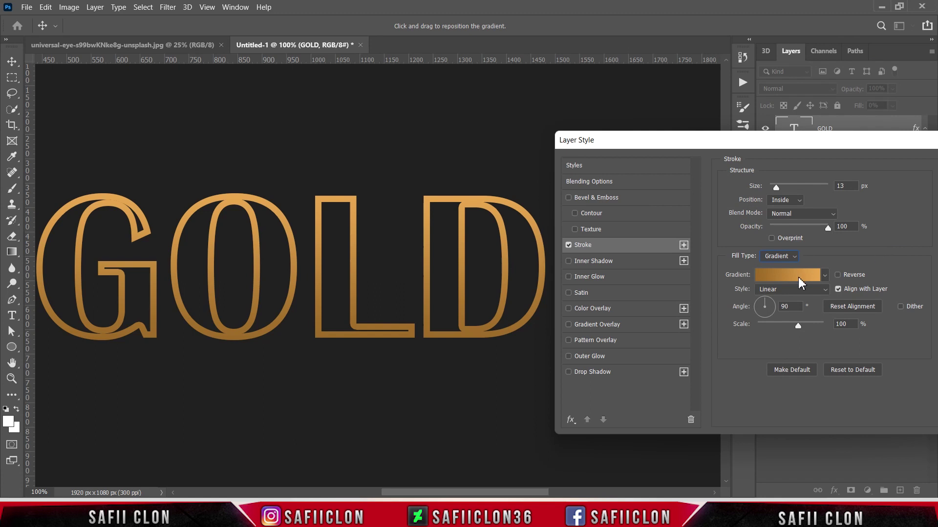
# Add a Pattern Overlay using the blue glitter pattern, with blend mode Normal, opacity 100% and scale 65%
pyautogui.click(610, 340)
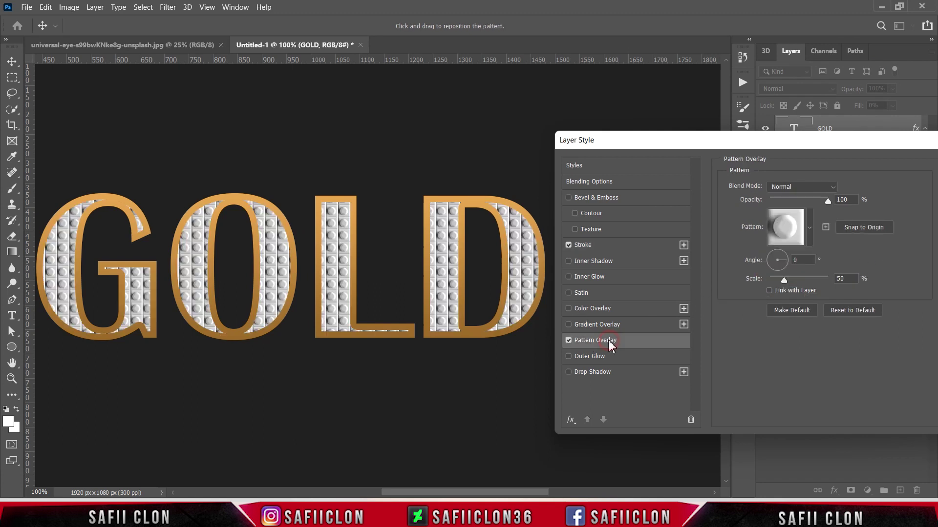
pyautogui.click(814, 188)
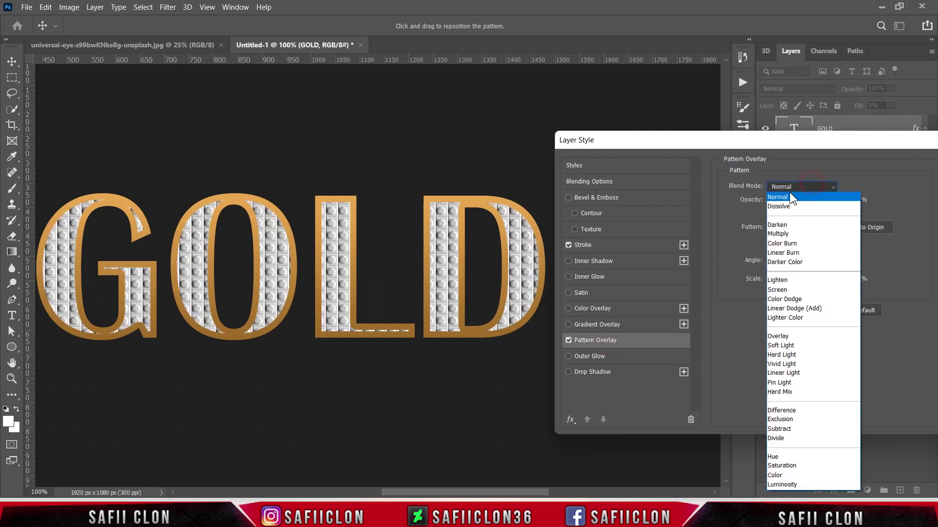
pyautogui.click(784, 197)
pyautogui.click(841, 200)
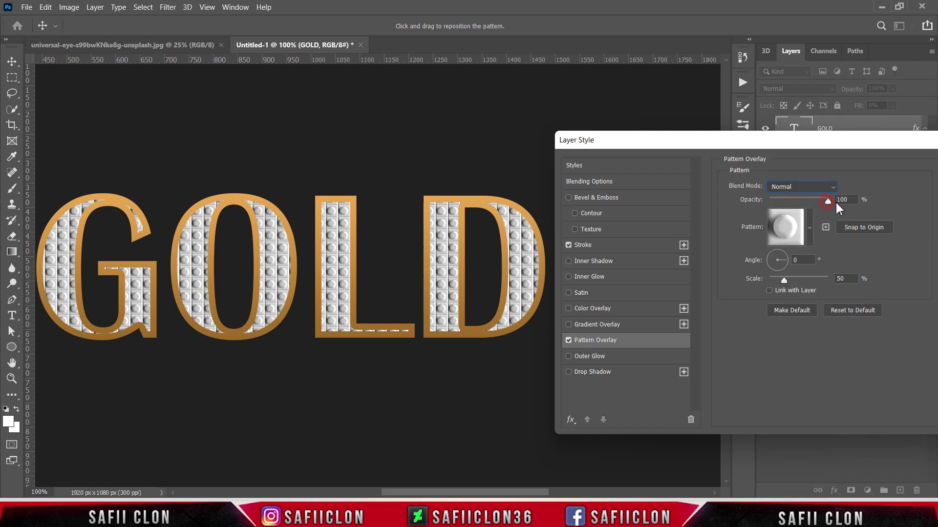
pyautogui.click(810, 230)
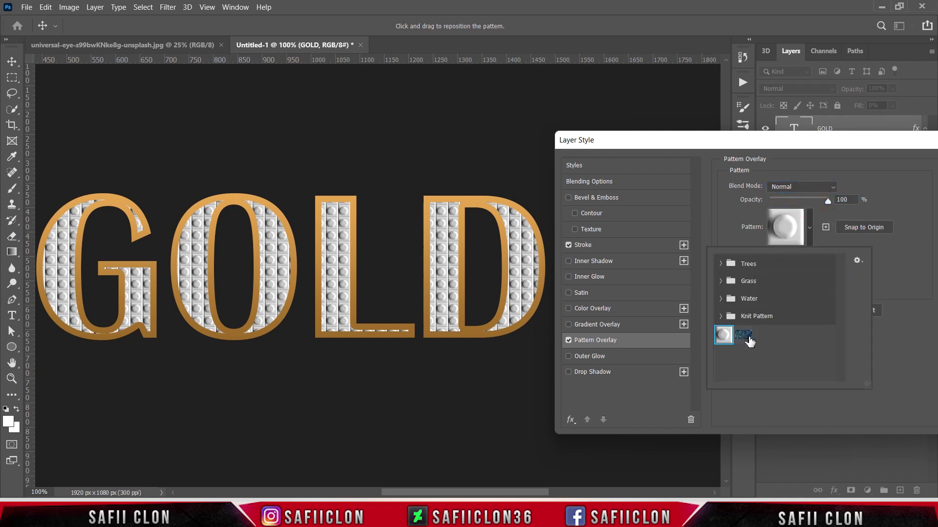
pyautogui.click(745, 337)
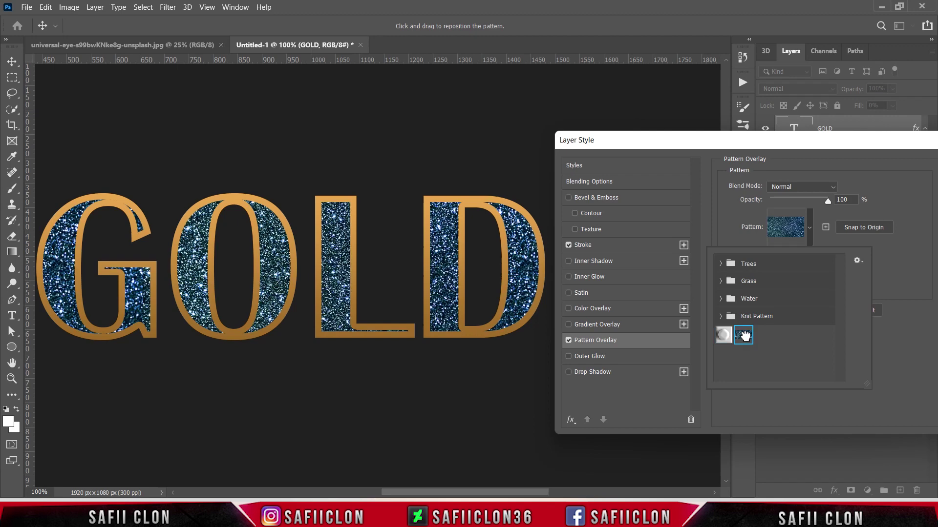
pyautogui.click(809, 230)
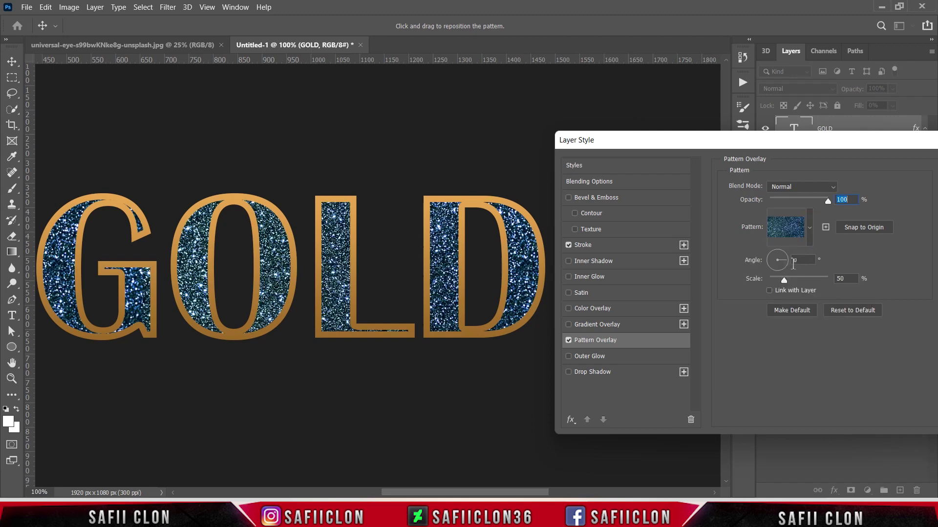
pyautogui.moveTo(785, 281); pyautogui.dragTo(787, 284)
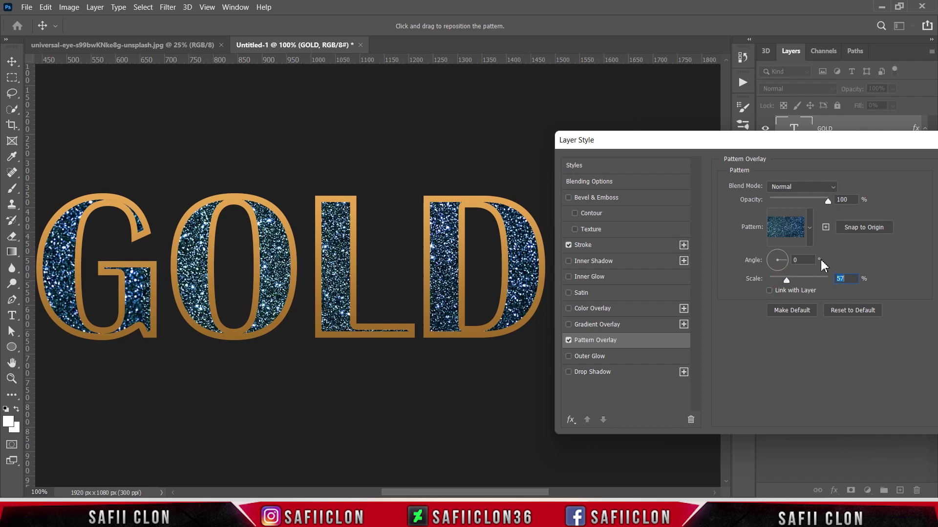
pyautogui.moveTo(789, 282); pyautogui.dragTo(789, 278)
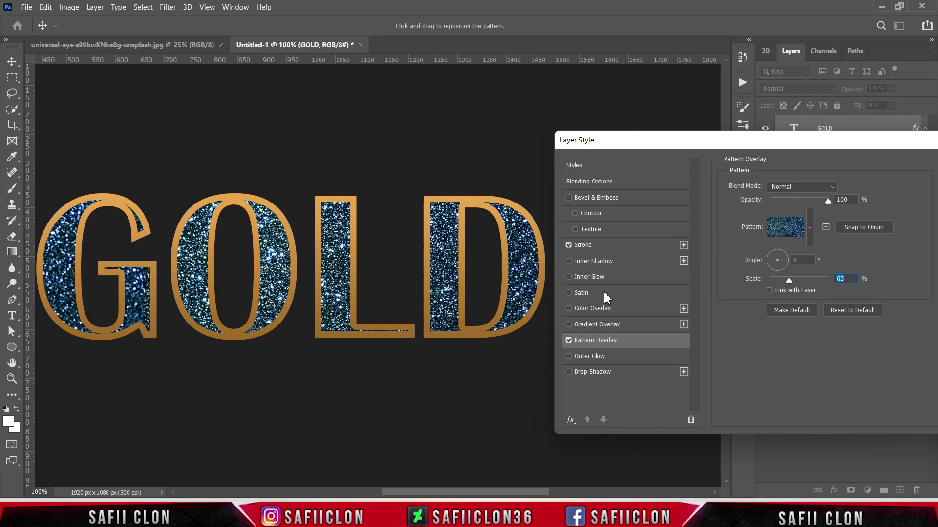
# Add a Satin effect with blend mode Color Dodge and colour 9a9a9a
pyautogui.click(587, 293)
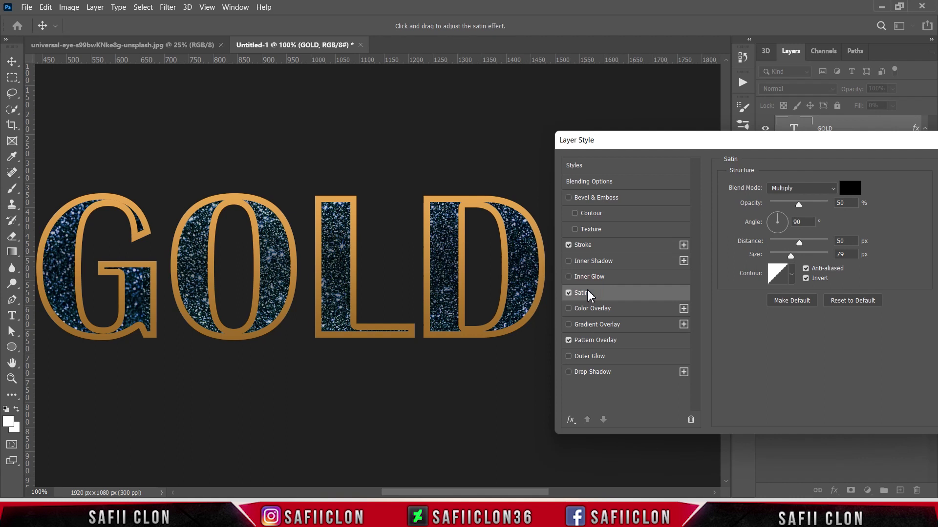
pyautogui.click(793, 191)
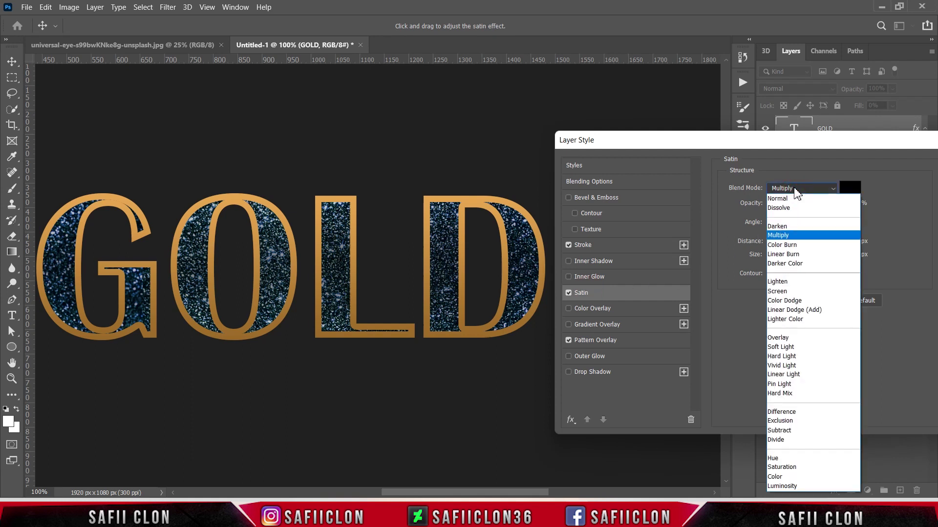
pyautogui.click(785, 300)
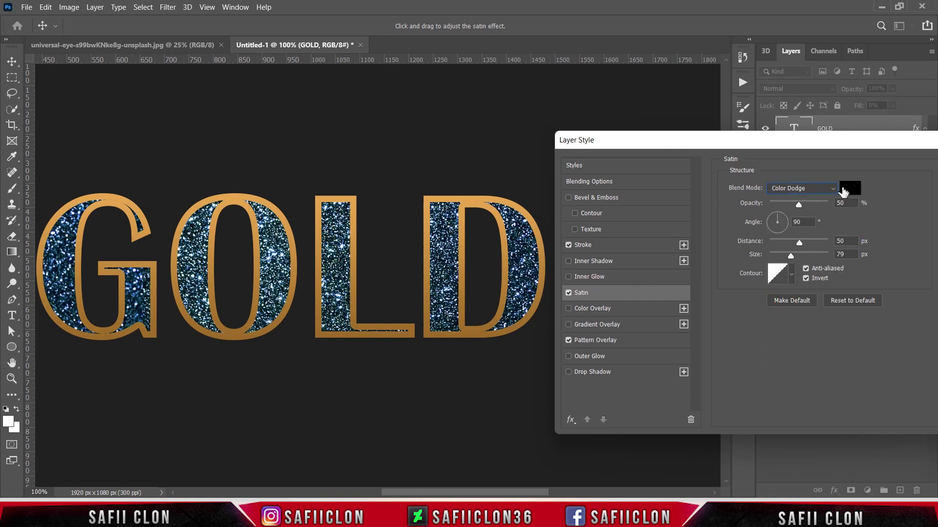
pyautogui.click(848, 188)
pyautogui.doubleClick(835, 304)
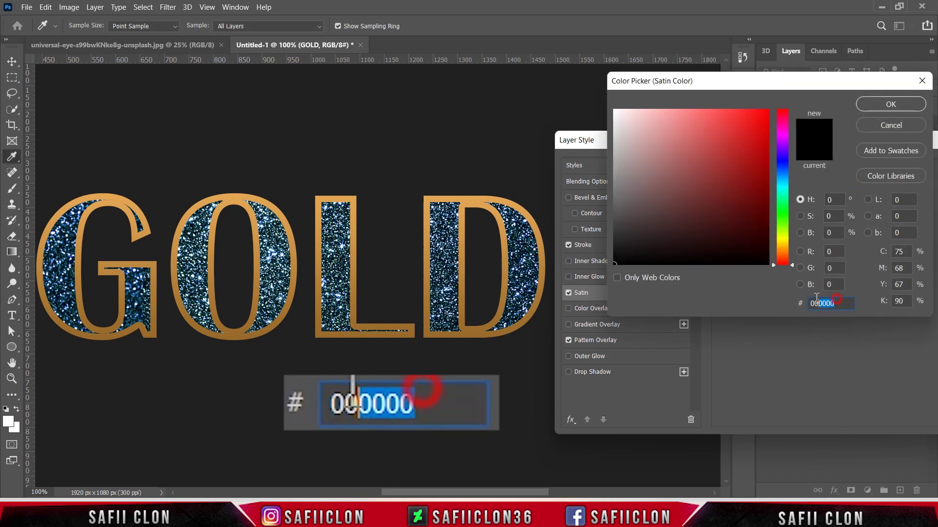
pyautogui.write('aeaeae')
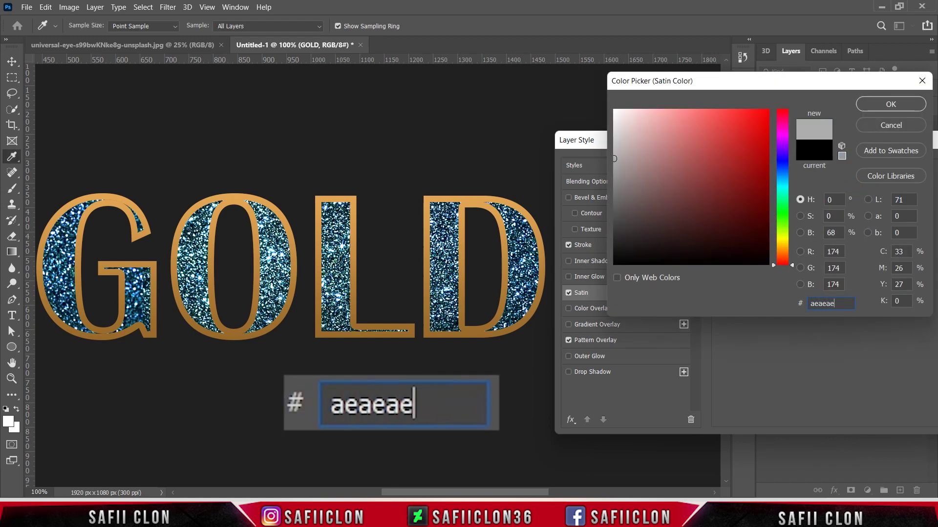
pyautogui.hotkey('ctrl', 'a')
pyautogui.write('9a9a9a')
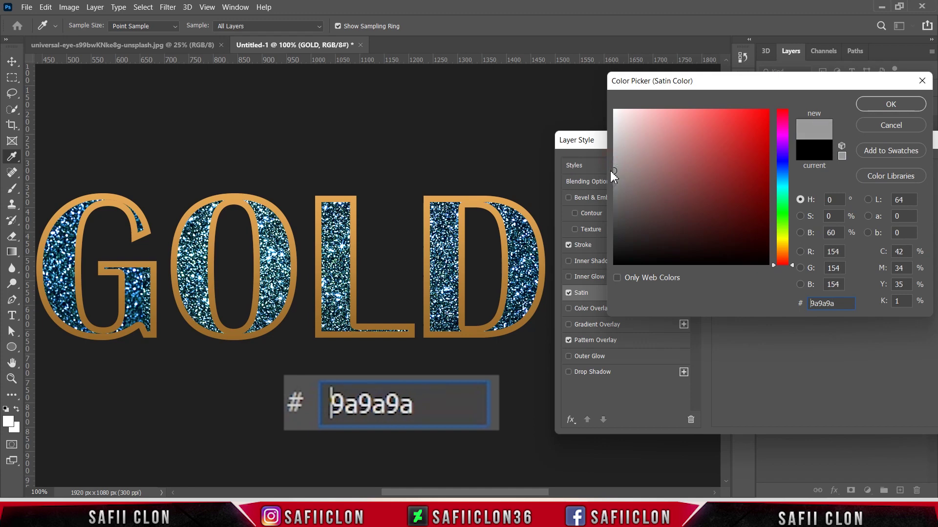
pyautogui.click(897, 104)
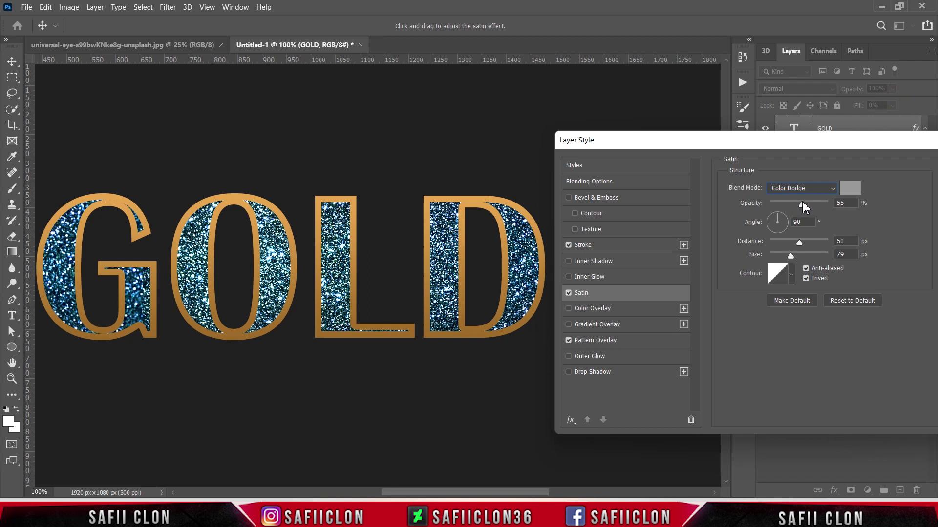
# Set the Satin opacity to 55%, angle to 14°, distance to 38 px and size to 51 px
pyautogui.moveTo(803, 203); pyautogui.dragTo(801, 203)
pyautogui.click(784, 220)
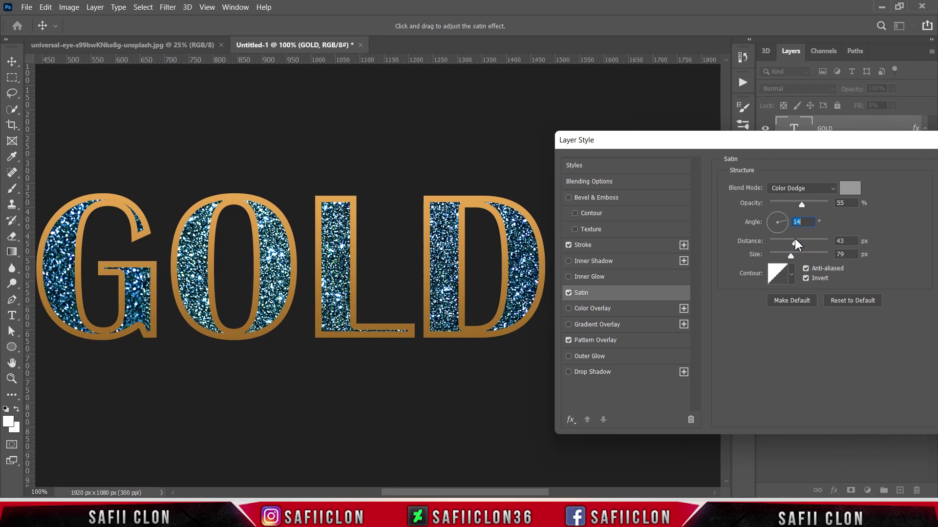
pyautogui.click(792, 240)
pyautogui.moveTo(791, 255); pyautogui.dragTo(784, 253)
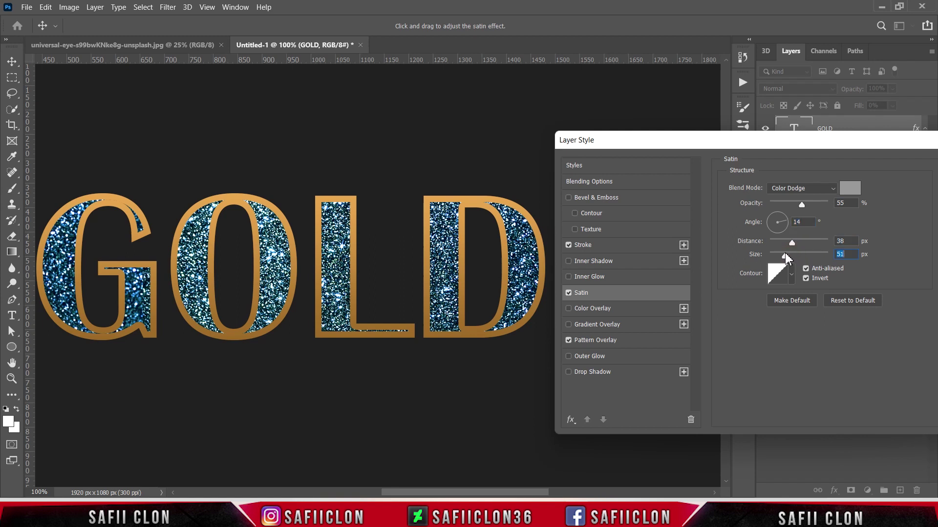
# Change the Satin contour to the preset with three narrow peaks
pyautogui.click(793, 279)
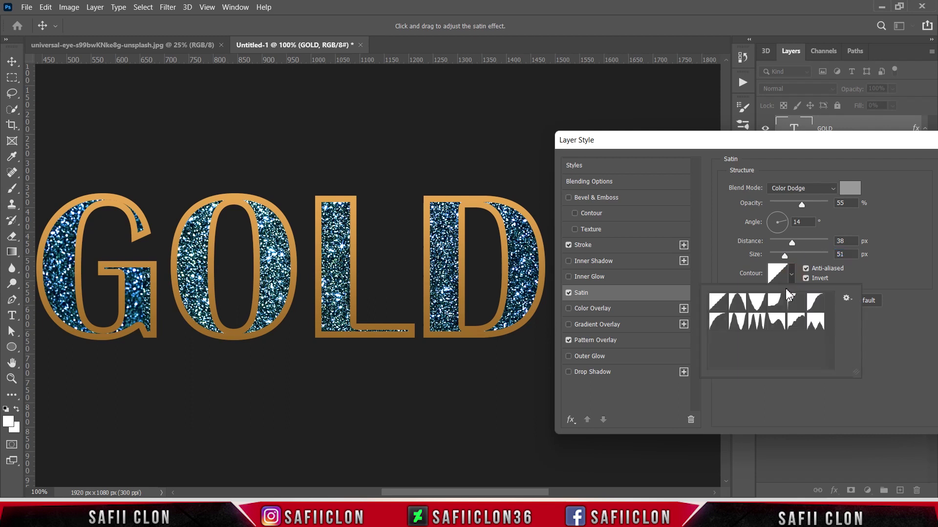
pyautogui.click(757, 323)
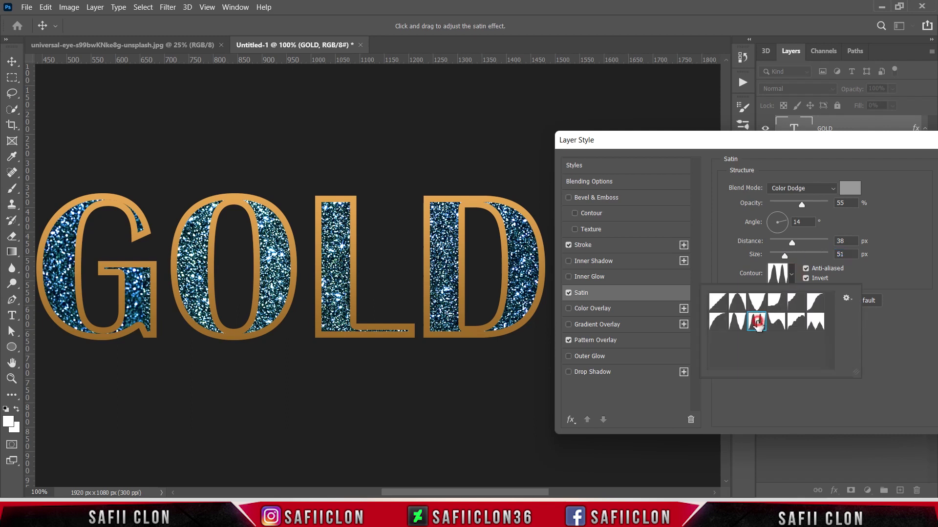
pyautogui.click(793, 277)
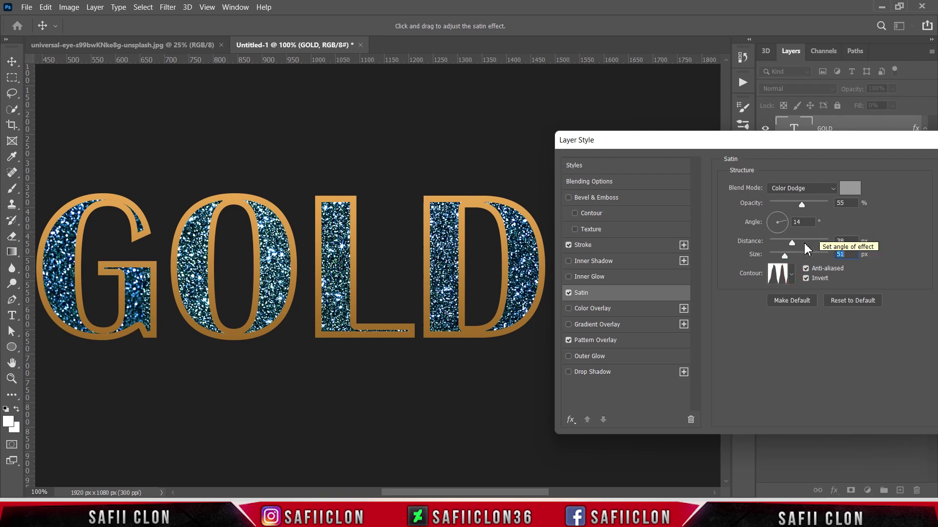
# Add a Bevel & Emboss effect to the GOLD text with the Stroke Emboss style
pyautogui.click(610, 200)
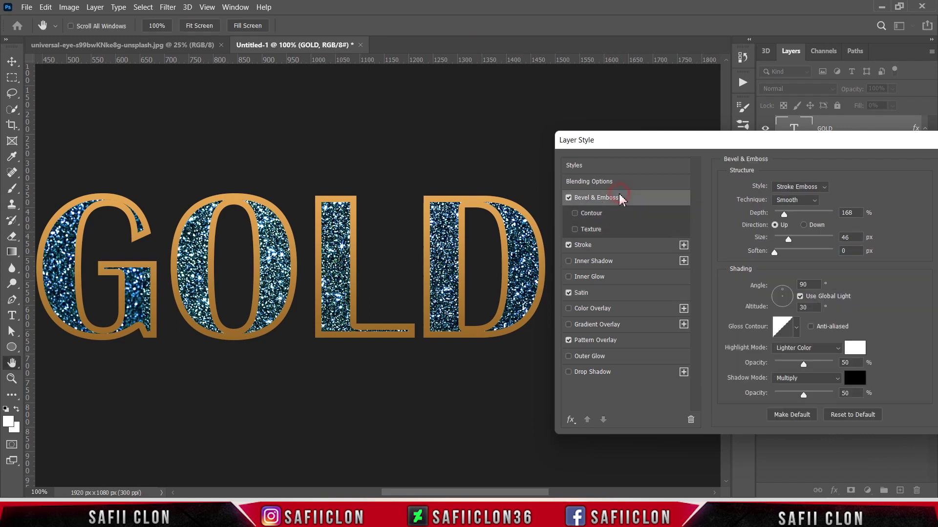
pyautogui.click(819, 187)
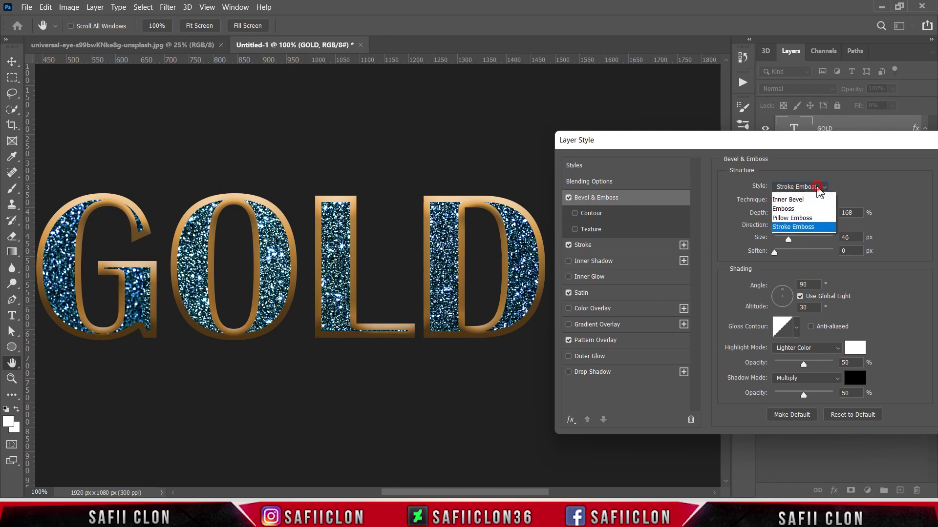
pyautogui.click(793, 234)
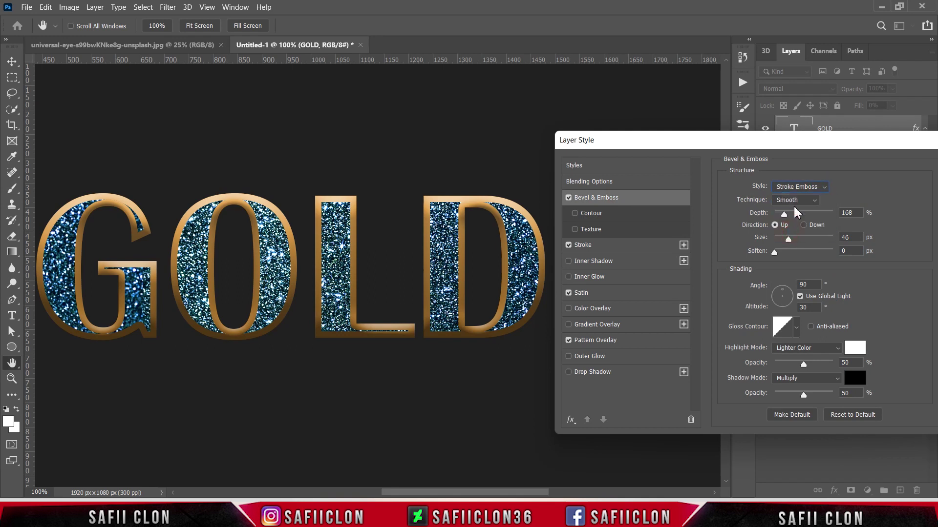
# Set the bevel to the Smooth technique with depth 84%, direction Down, size 27 px and soften 0 px
pyautogui.click(795, 200)
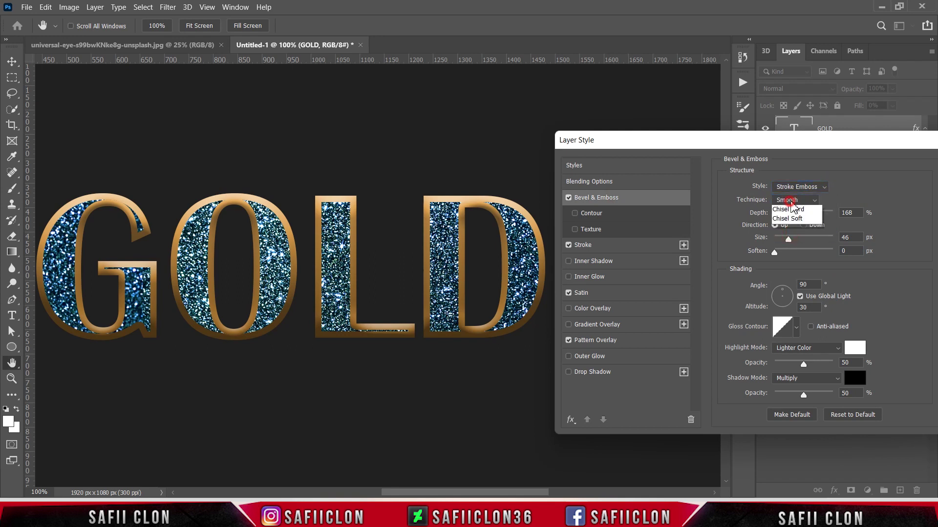
pyautogui.click(794, 214)
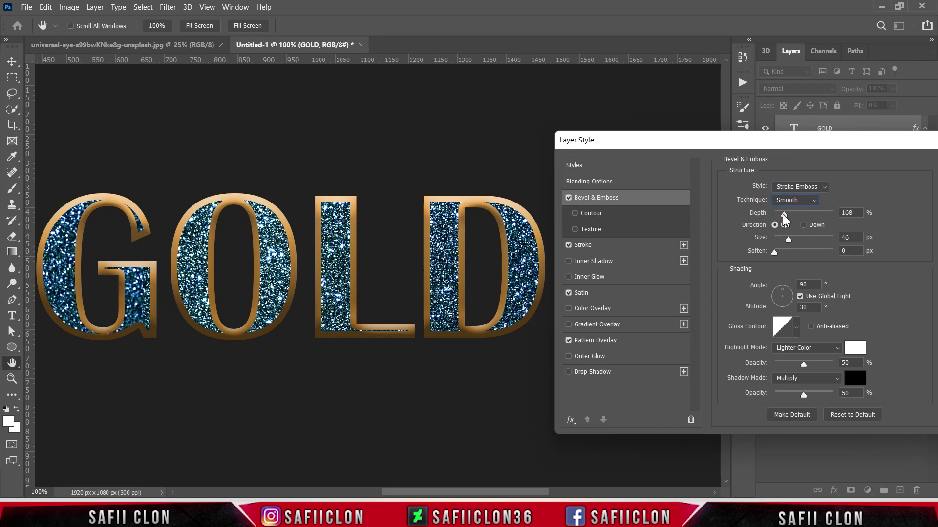
pyautogui.moveTo(784, 214); pyautogui.dragTo(780, 215)
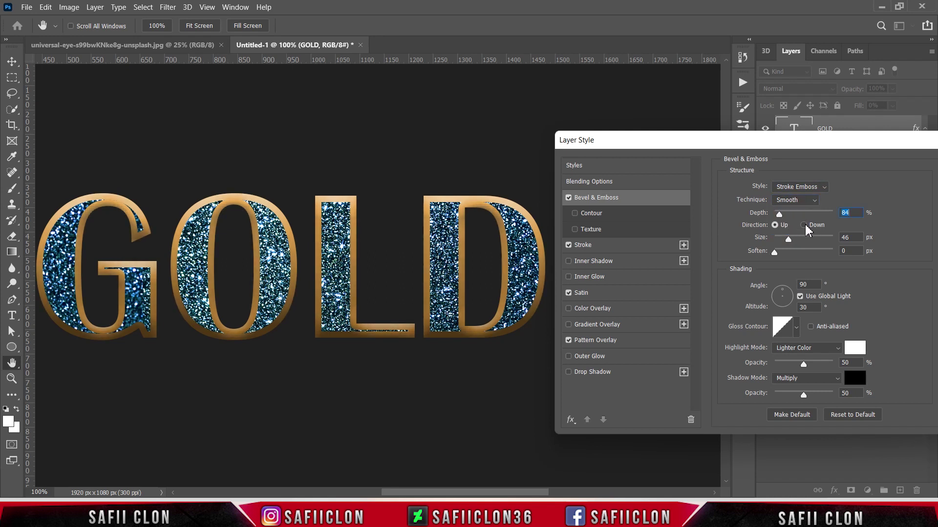
pyautogui.click(805, 225)
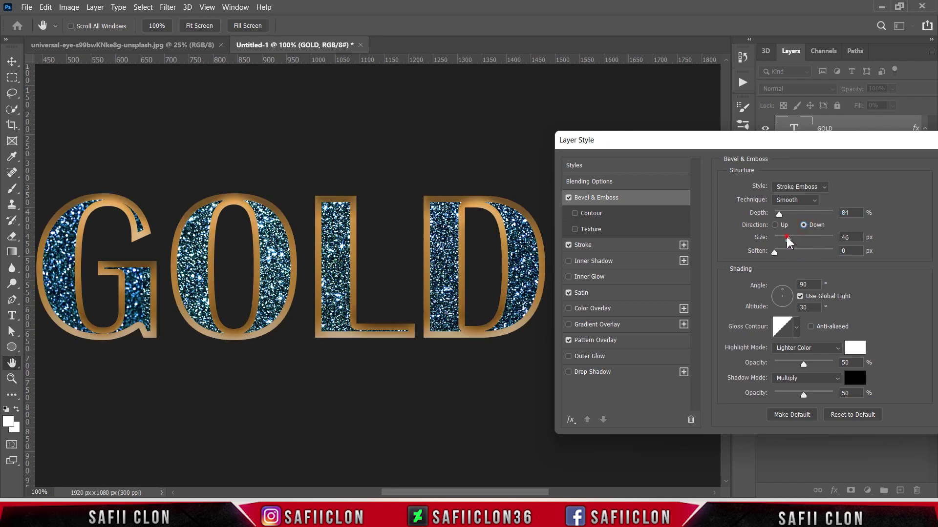
pyautogui.moveTo(788, 239); pyautogui.dragTo(786, 239)
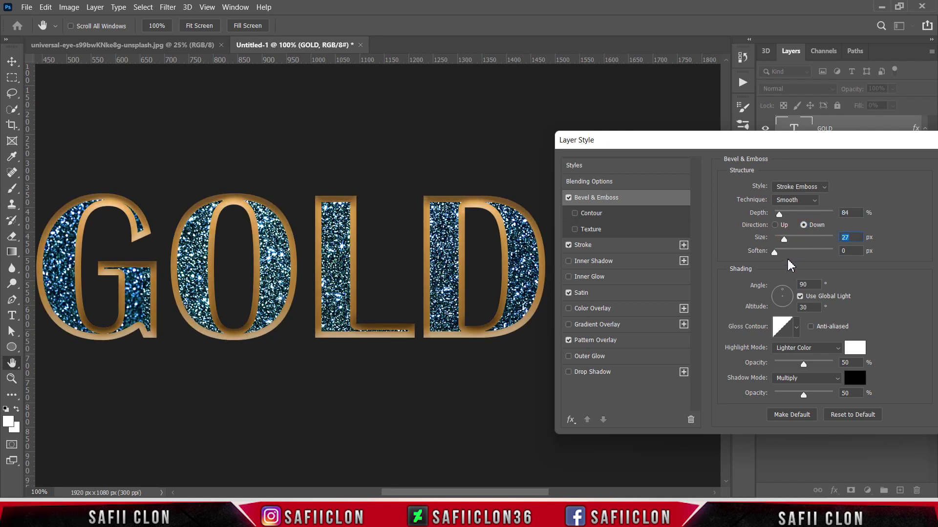
pyautogui.click(775, 252)
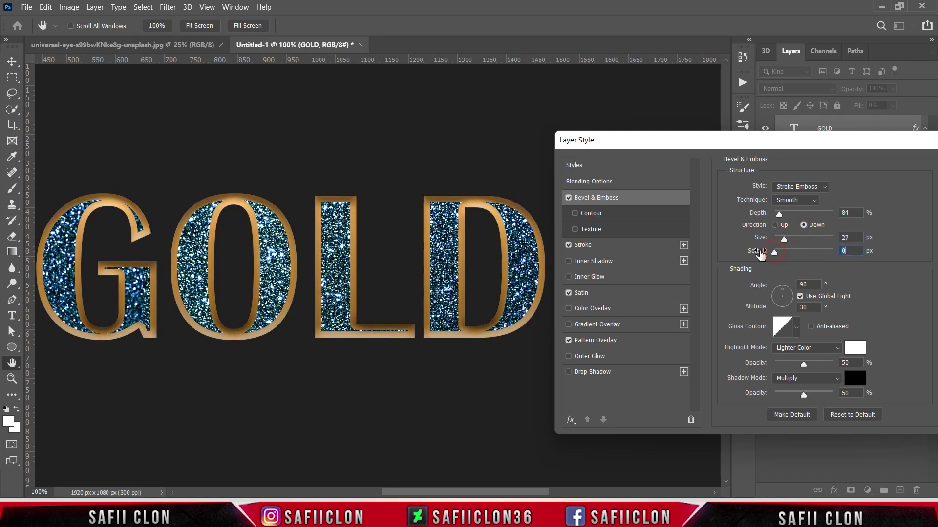
# Change the Bevel & Emboss gloss contour to the Ring preset, keeping the altitude at 30°
pyautogui.click(803, 308)
pyautogui.click(796, 328)
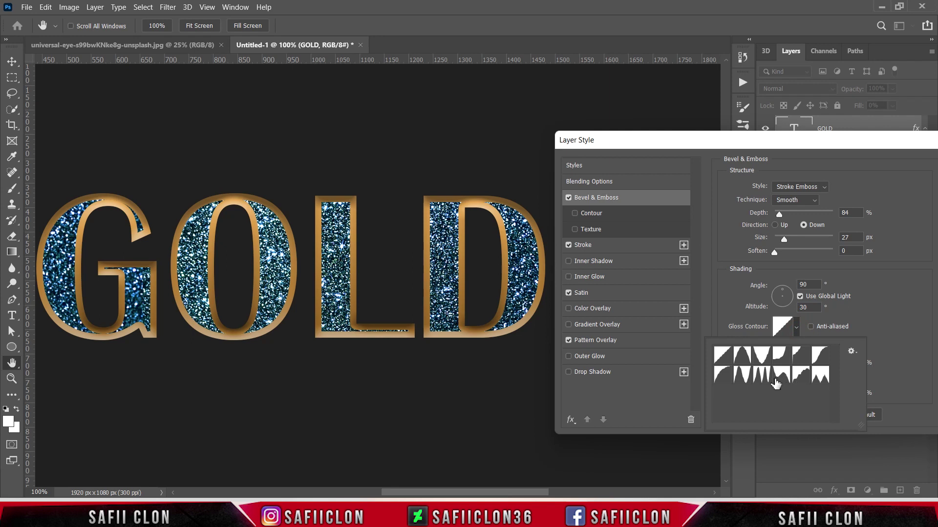
pyautogui.click(742, 375)
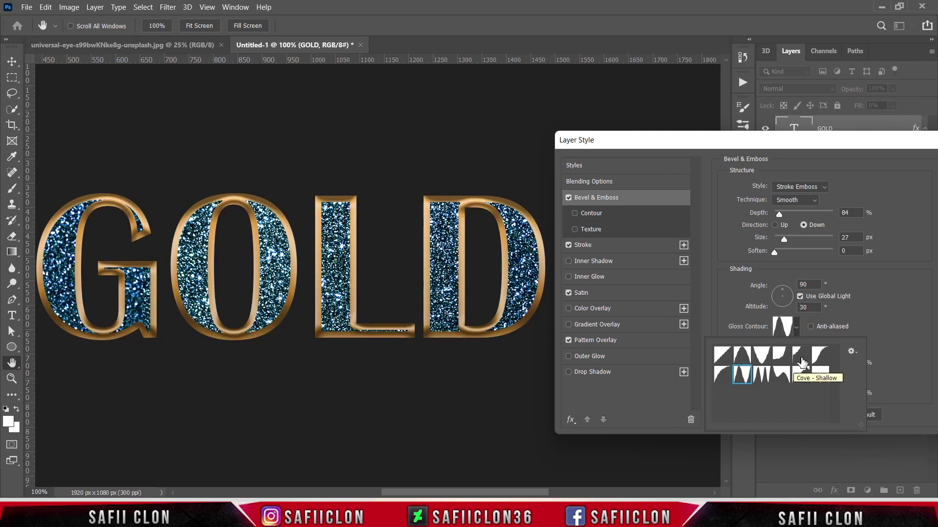
pyautogui.click(797, 332)
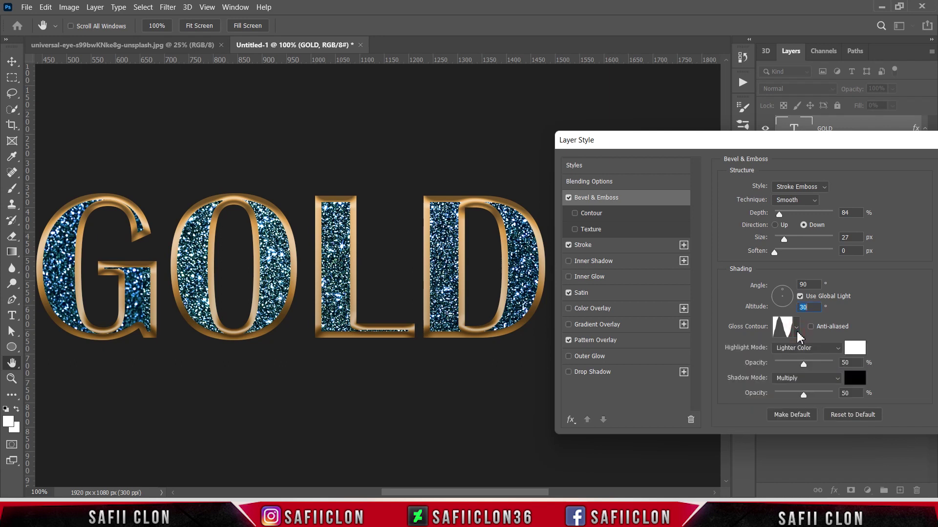
# Set the bevel highlight to Color Dodge with colour ffe179 and 66% opacity
pyautogui.click(818, 349)
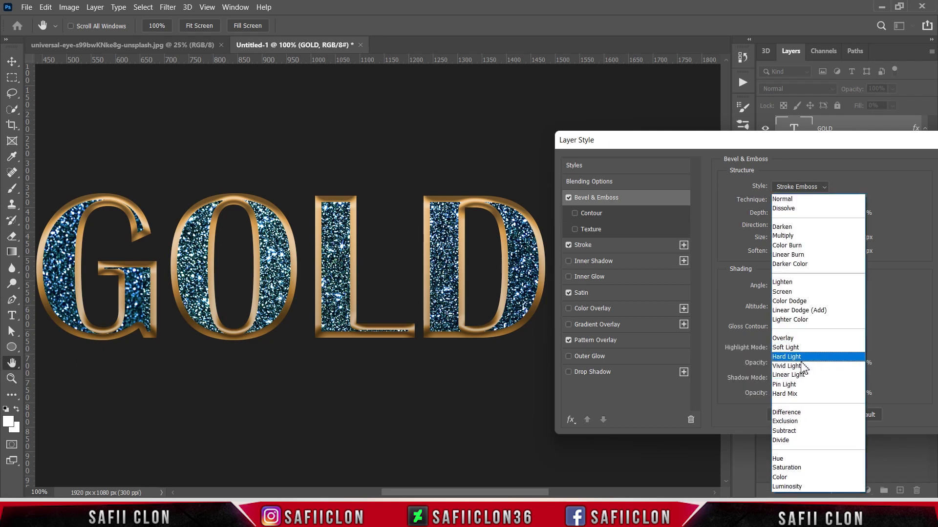
pyautogui.click(794, 301)
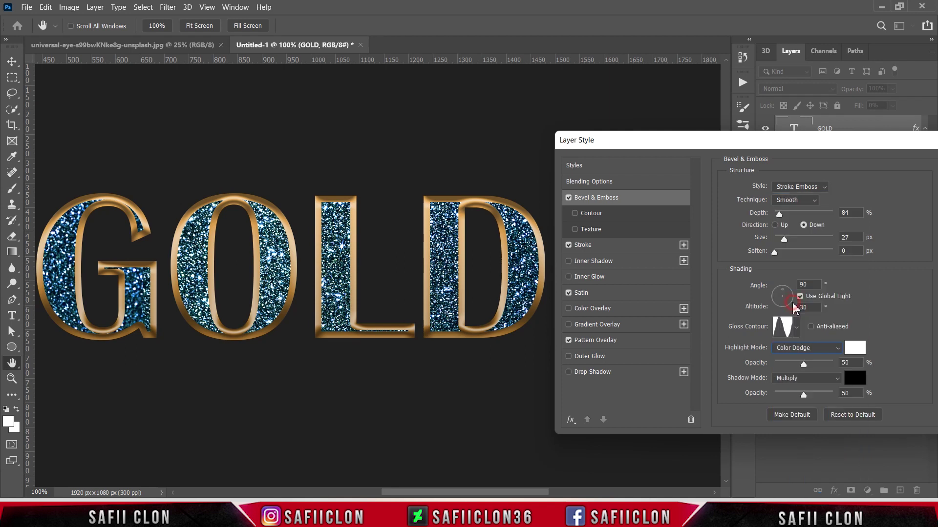
pyautogui.click(856, 349)
pyautogui.click(804, 304)
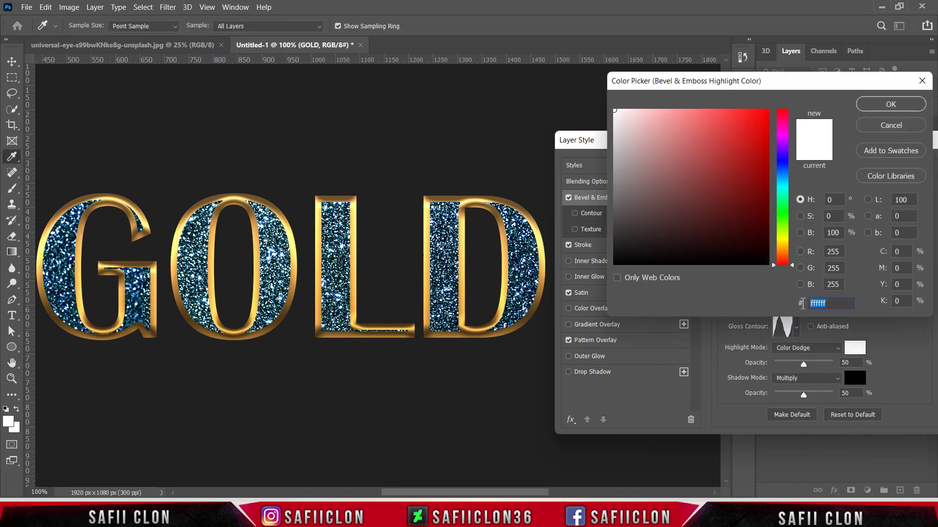
pyautogui.write('ffe')
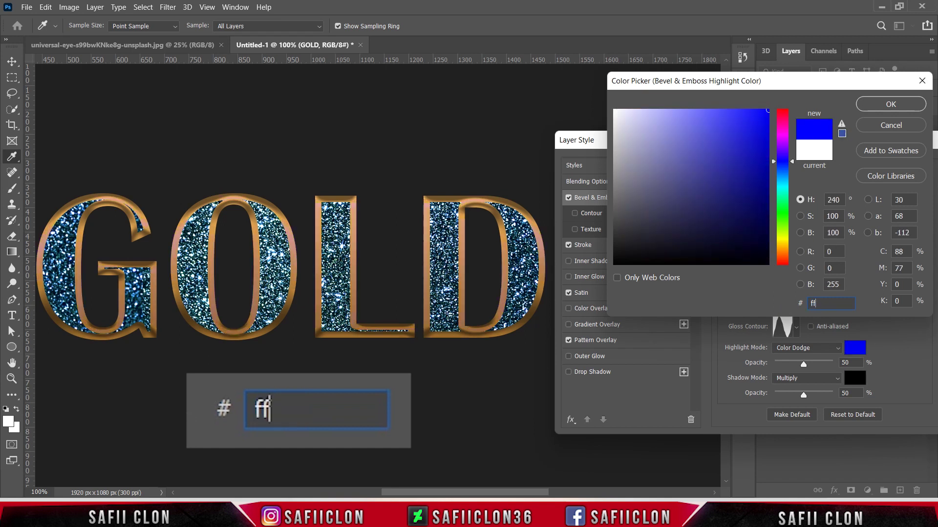
pyautogui.write('179')
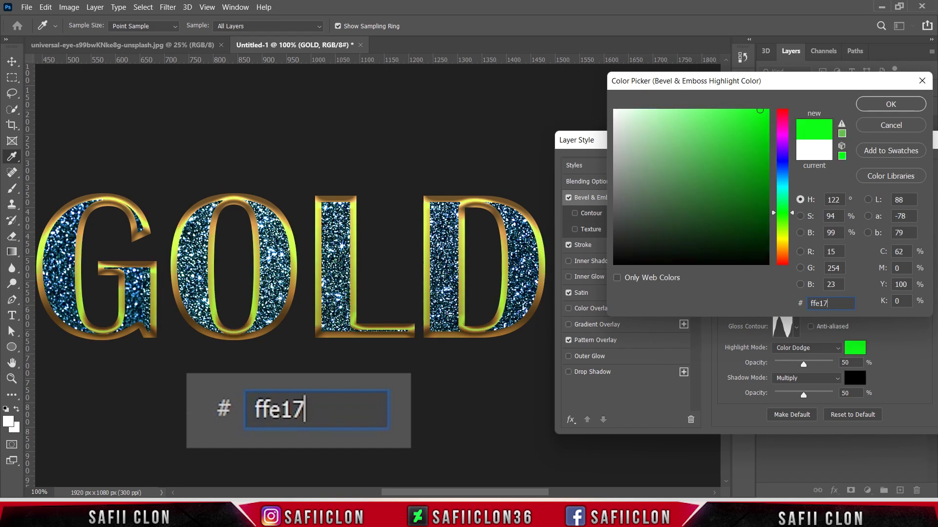
pyautogui.click(888, 103)
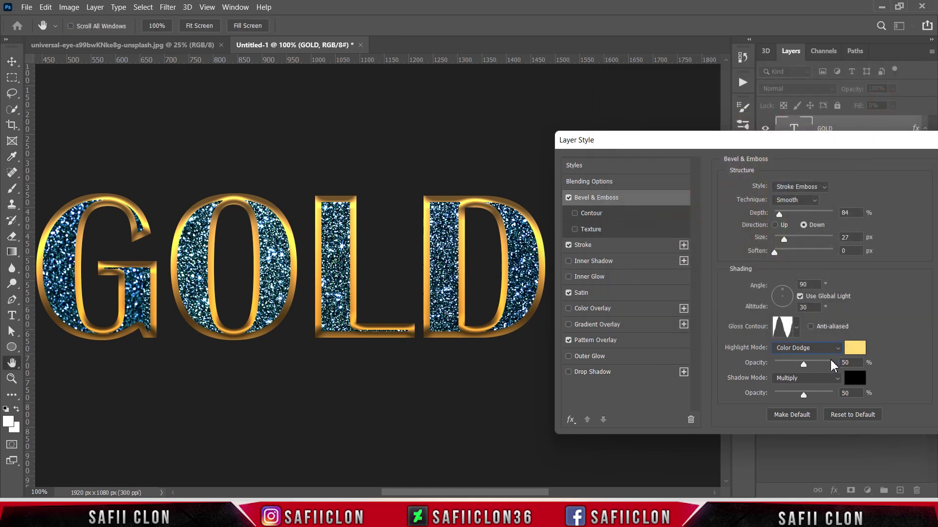
pyautogui.moveTo(804, 364); pyautogui.dragTo(811, 364)
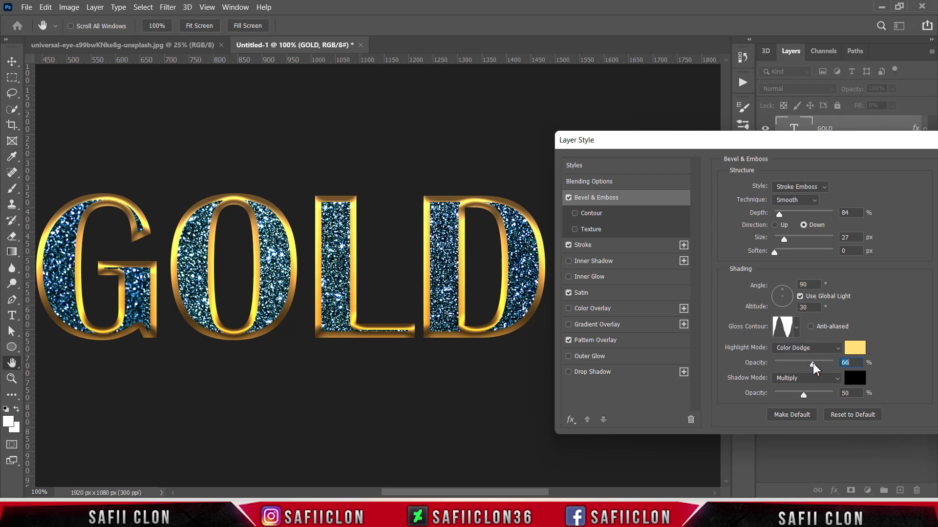
# Set the bevel shadow mode to Linear Burn with 19% opacity
pyautogui.click(806, 381)
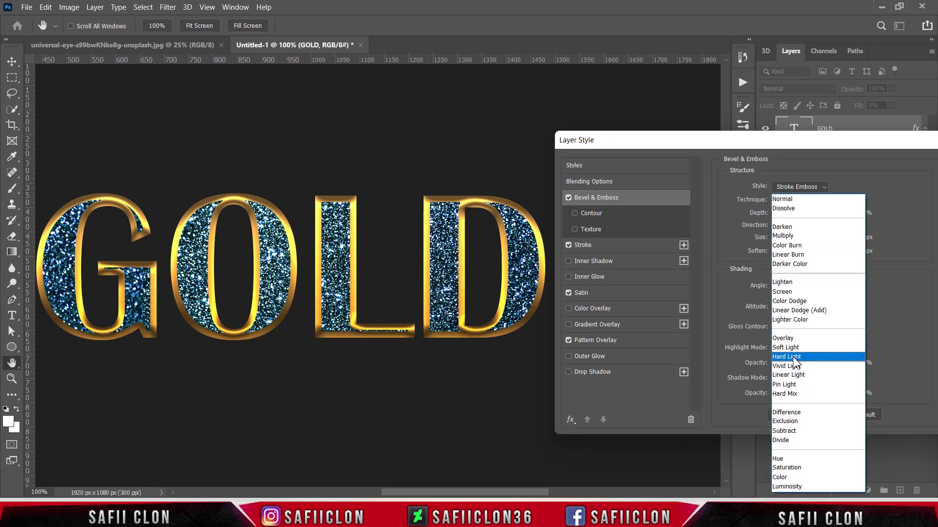
pyautogui.click(799, 254)
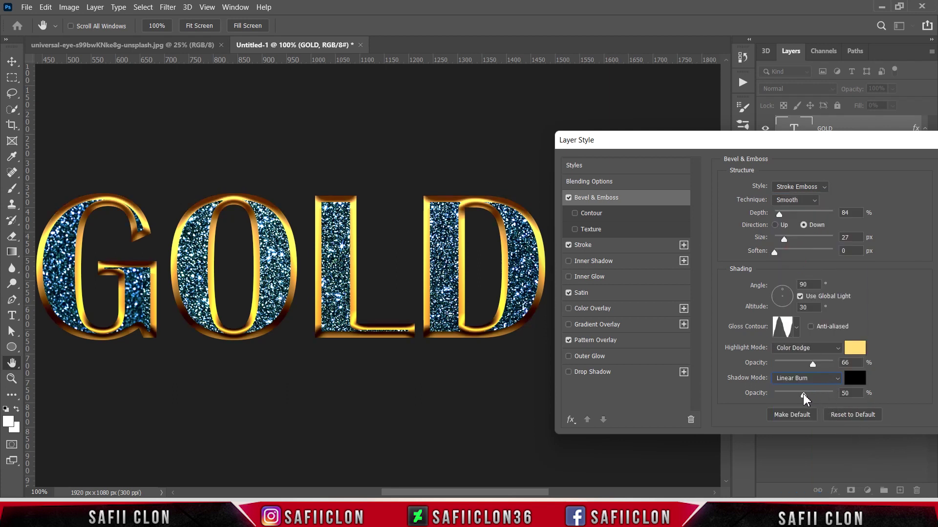
pyautogui.moveTo(802, 394); pyautogui.dragTo(787, 395)
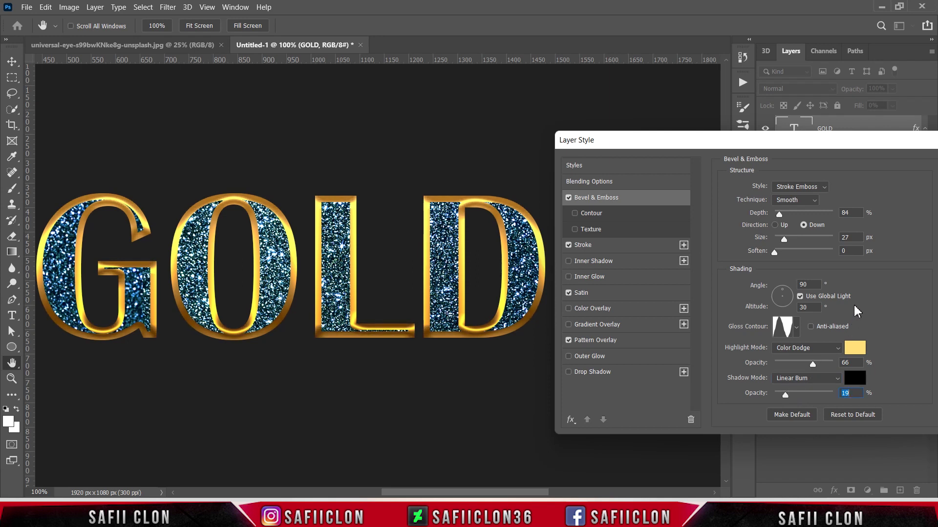
# Enable the bevel's Contour with the wavy rolling-slope preset and a 49% range, and apply the layer style
pyautogui.click(592, 213)
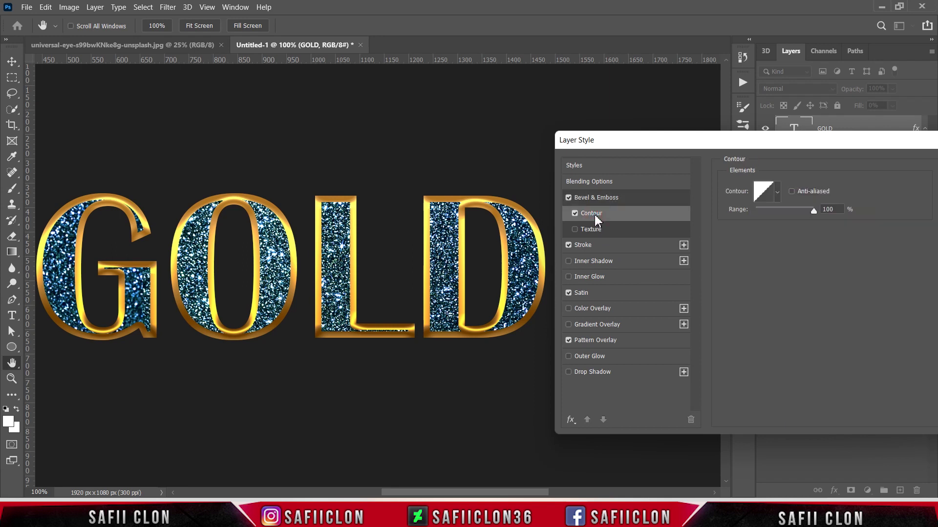
pyautogui.click(780, 196)
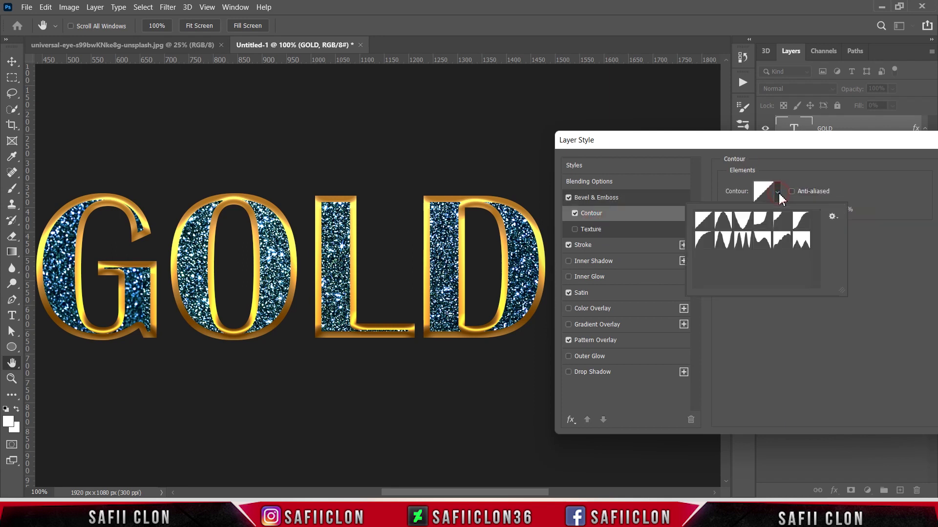
pyautogui.click(763, 241)
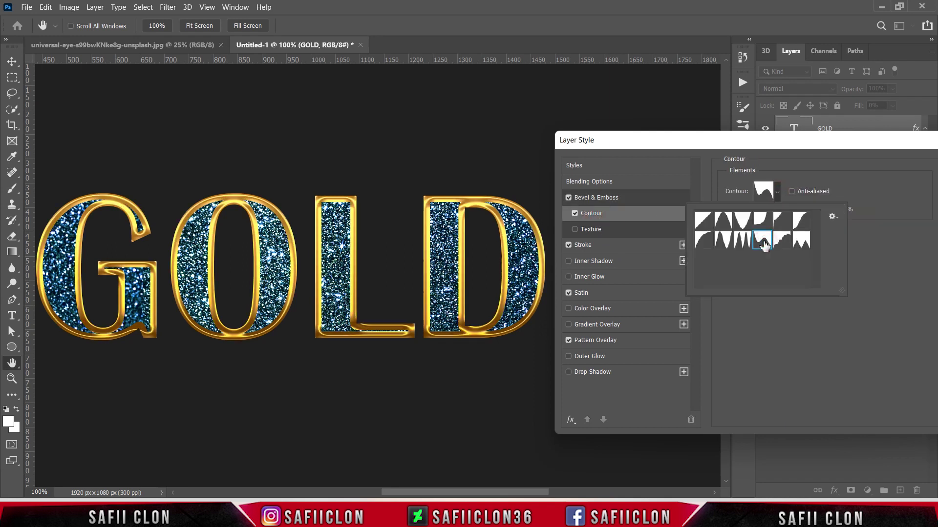
pyautogui.click(777, 192)
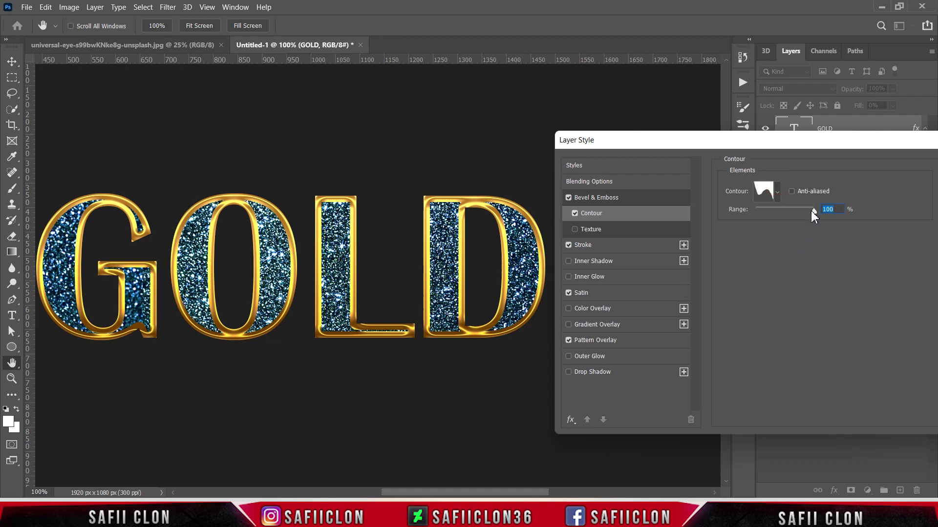
pyautogui.moveTo(811, 211); pyautogui.dragTo(784, 210)
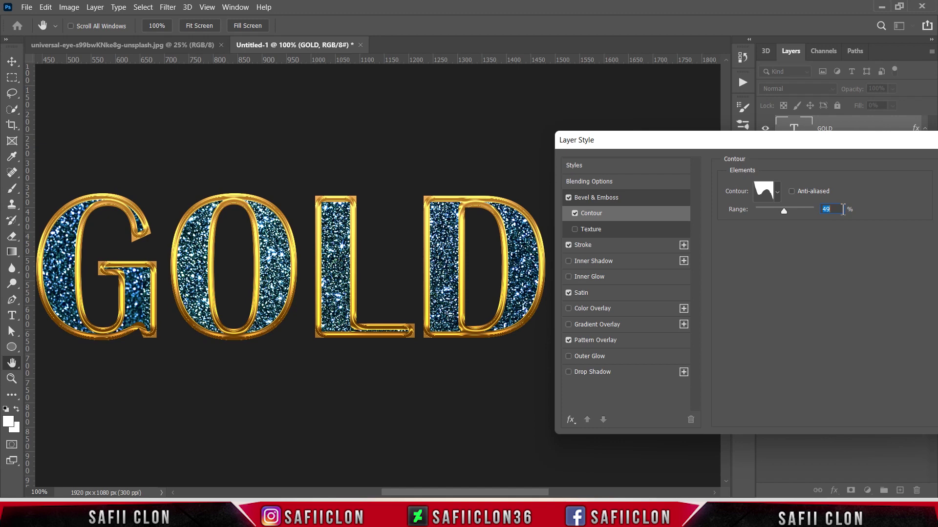
pyautogui.moveTo(850, 145); pyautogui.dragTo(688, 127)
pyautogui.click(837, 152)
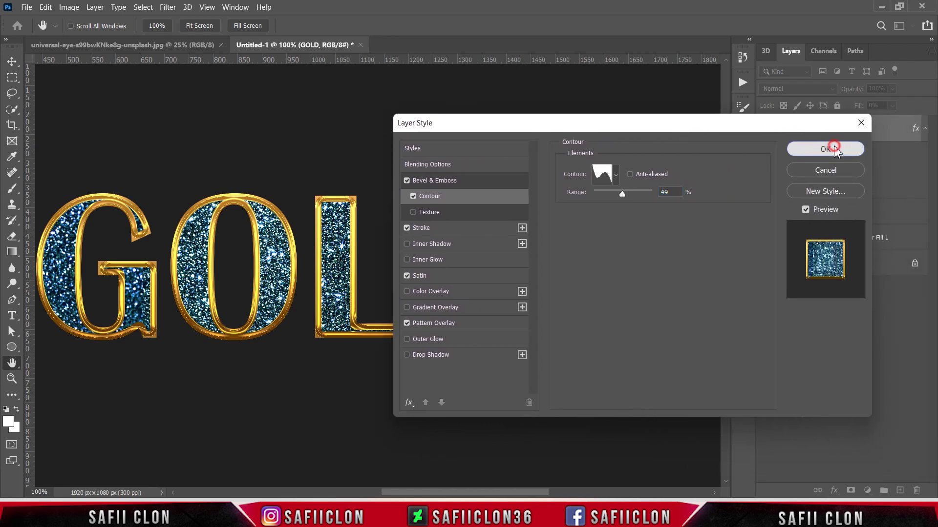
# Toggle the GOLD layer's visibility and examine the styled text on the whole canvas
pyautogui.click(766, 129)
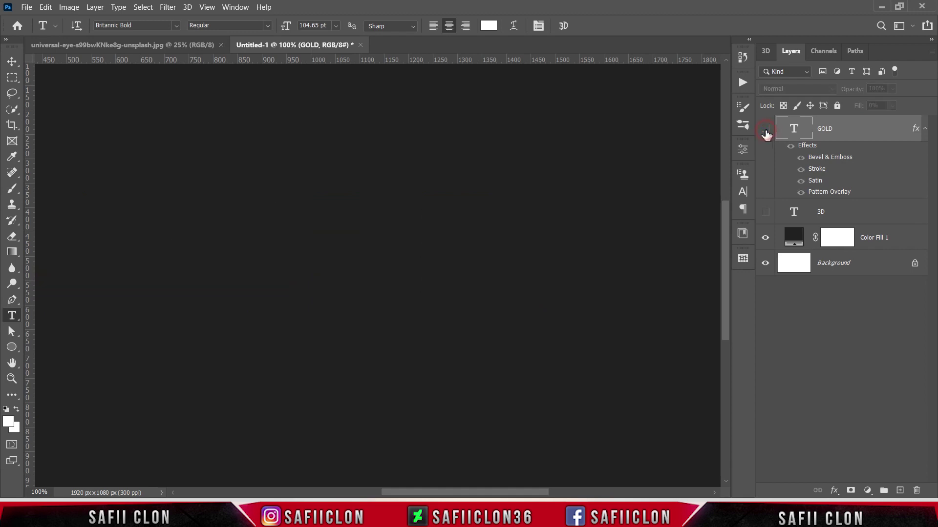
pyautogui.click(765, 129)
pyautogui.click(765, 130)
pyautogui.click(765, 130)
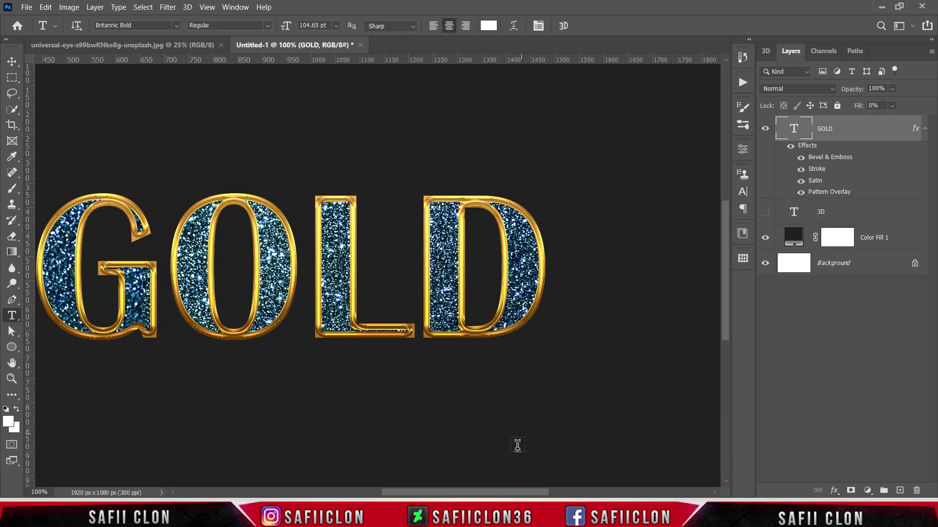
pyautogui.moveTo(520, 493); pyautogui.dragTo(501, 494)
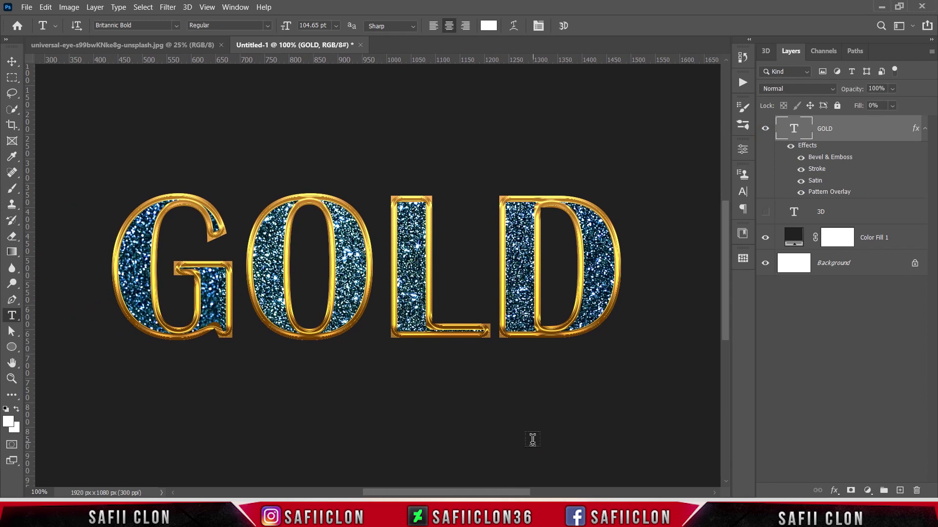
pyautogui.hotkey('ctrl', '-')
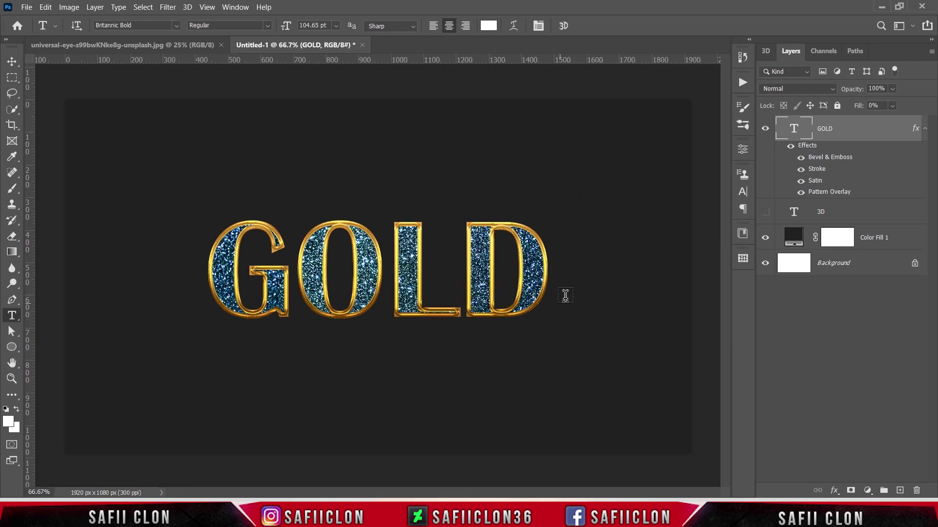
# Select the 3D text layer, hide the GOLD layer and make the 3D layer visible
pyautogui.click(892, 213)
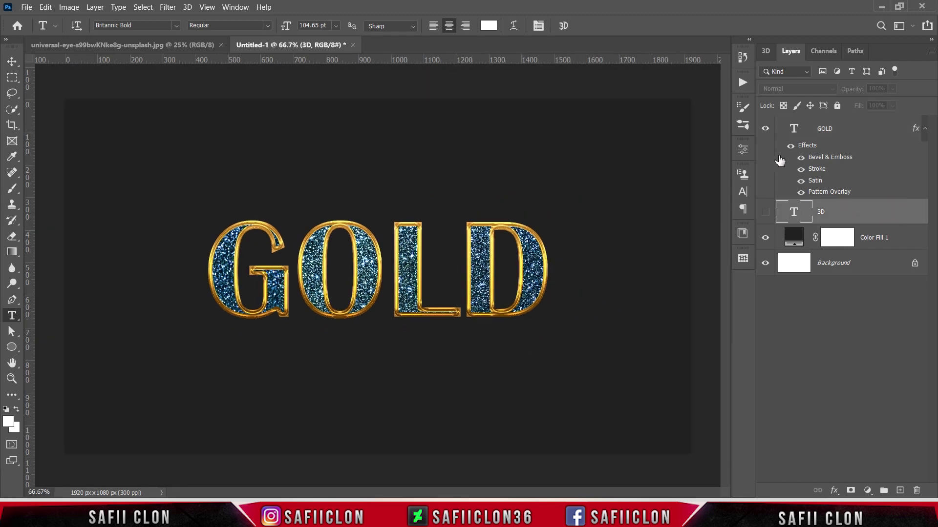
pyautogui.click(765, 128)
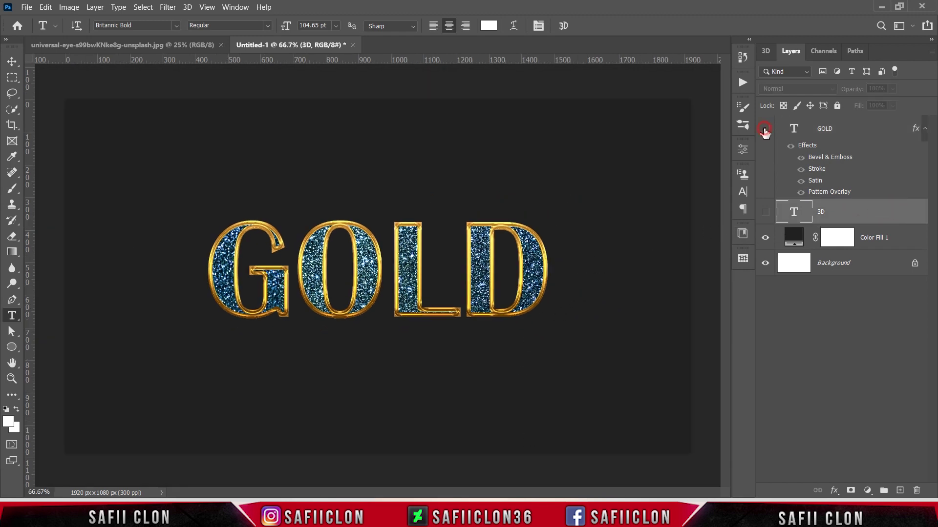
pyautogui.click(765, 212)
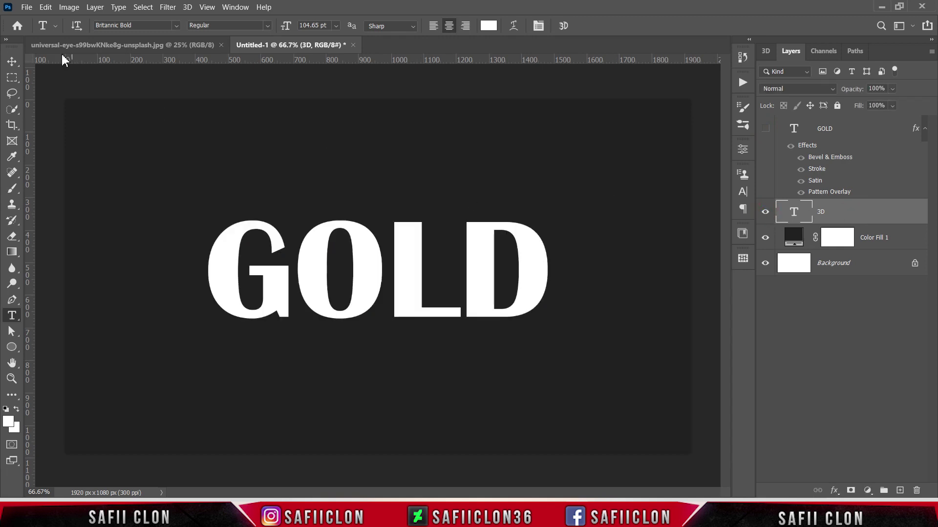
# Open Metal.jpg from the Gold Gra folder and unlock its background layer
pyautogui.click(27, 10)
pyautogui.click(38, 31)
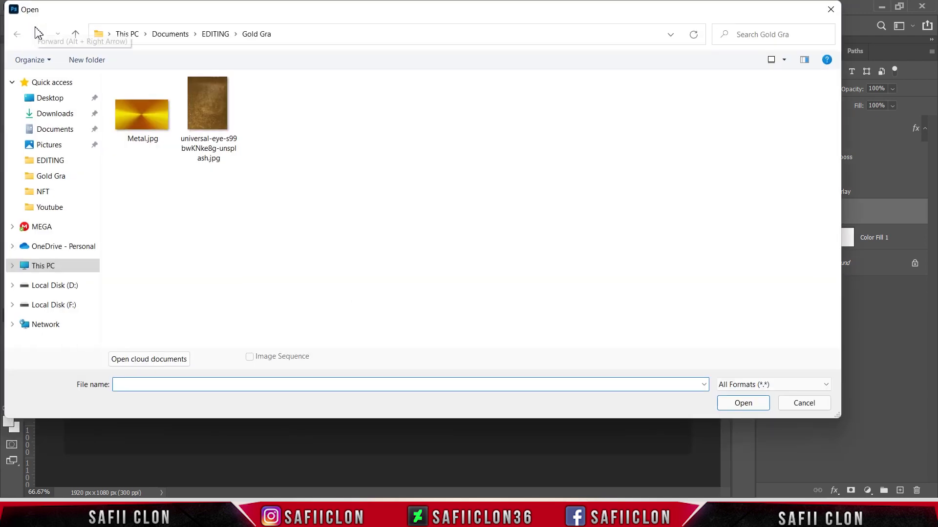
pyautogui.click(154, 118)
pyautogui.click(737, 403)
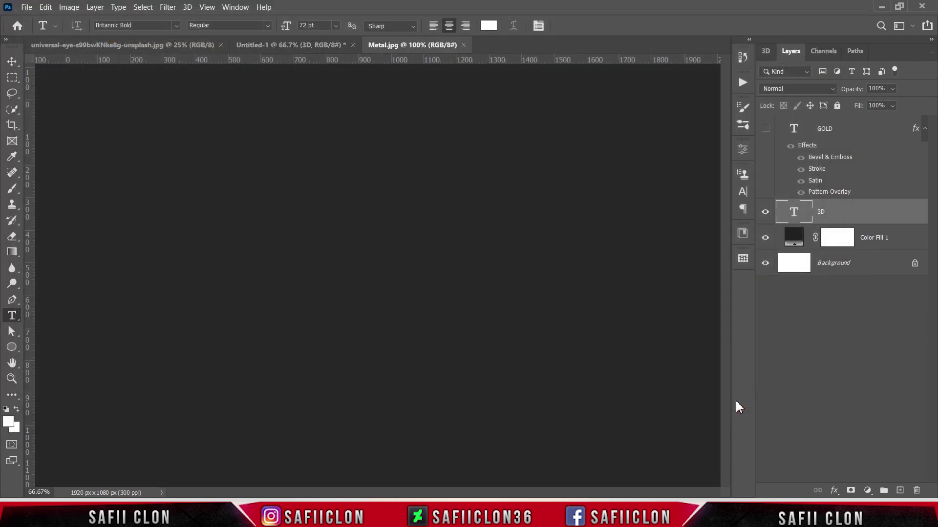
pyautogui.click(914, 129)
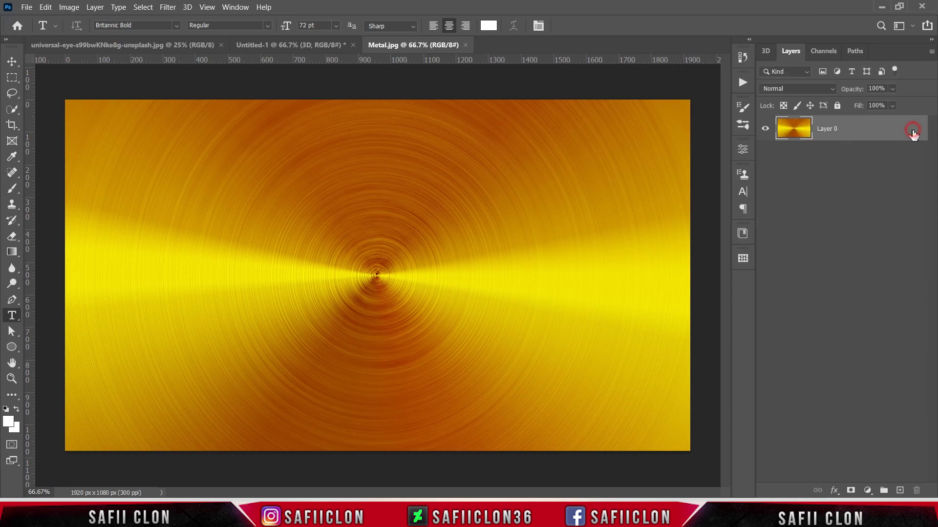
# Define the Metal.jpg image as a pattern named Metal1
pyautogui.click(45, 7)
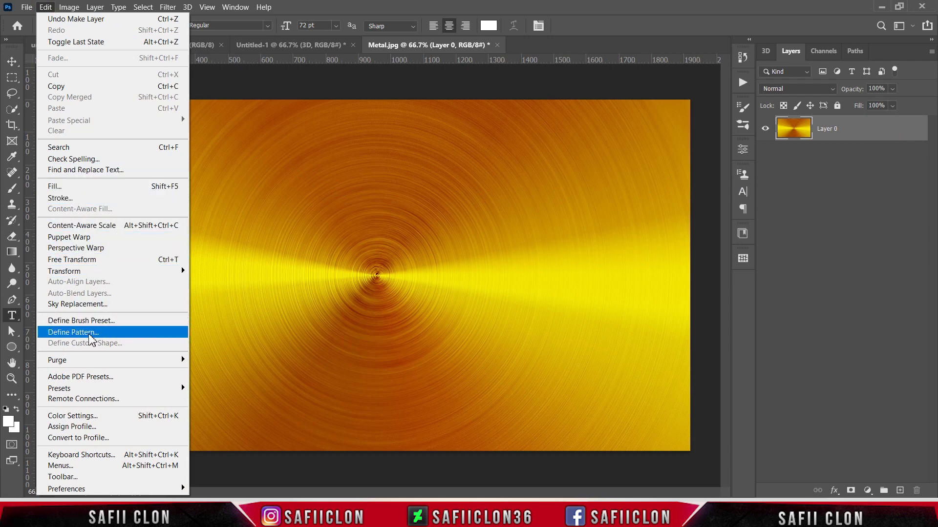
pyautogui.click(73, 333)
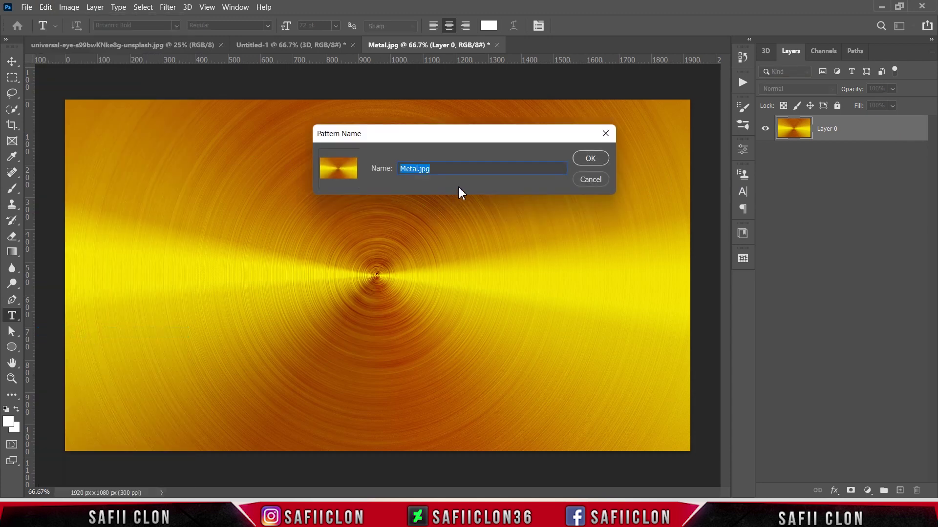
pyautogui.moveTo(463, 168); pyautogui.dragTo(409, 168)
pyautogui.write('1')
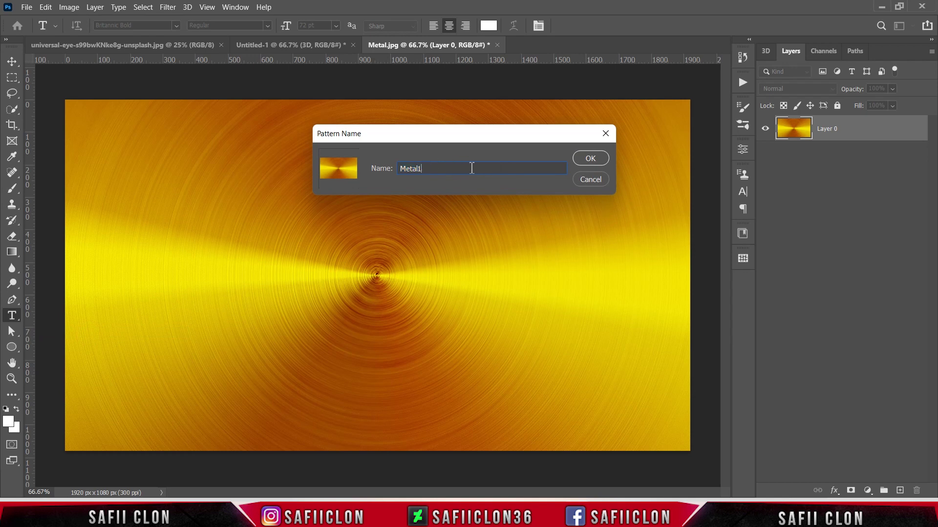
pyautogui.click(590, 158)
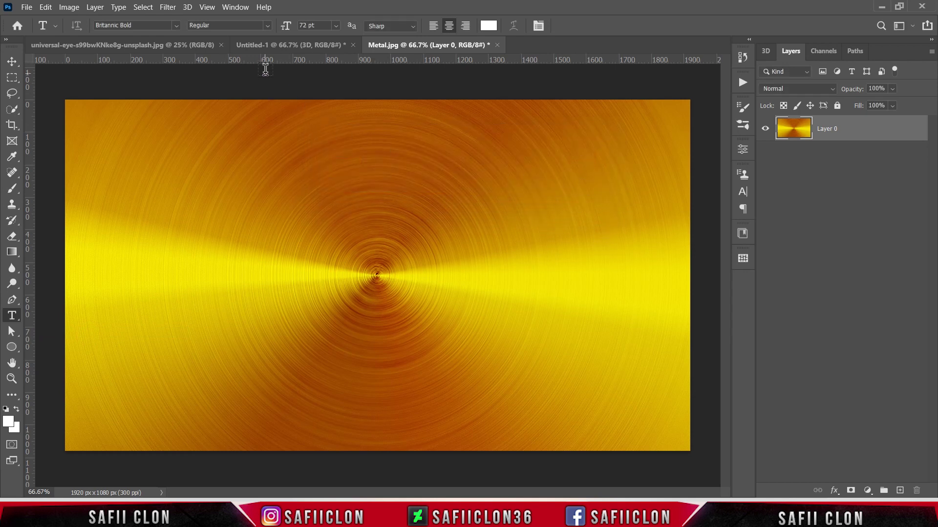
# In the Untitled-1 document, add a Pattern Overlay to the 3D layer using the gold metal pattern in Normal blend mode
pyautogui.click(290, 45)
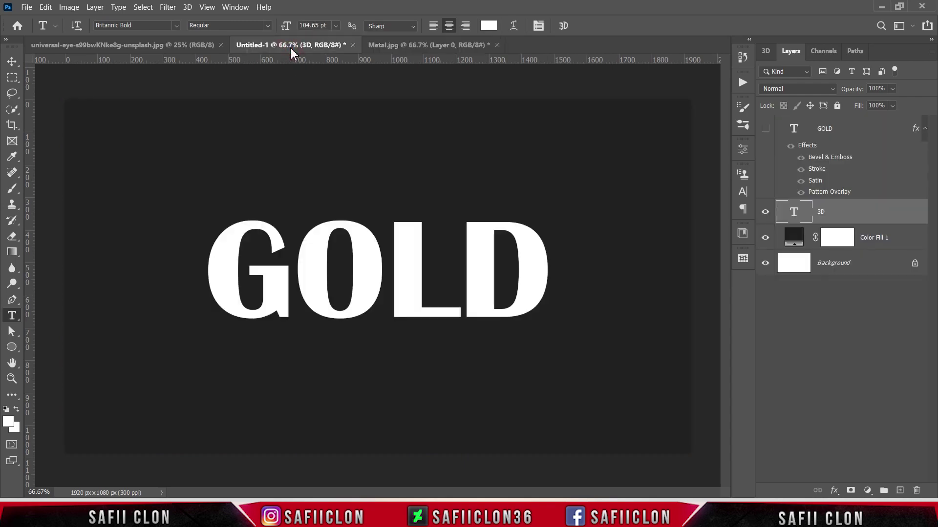
pyautogui.rightClick(854, 213)
pyautogui.click(722, 19)
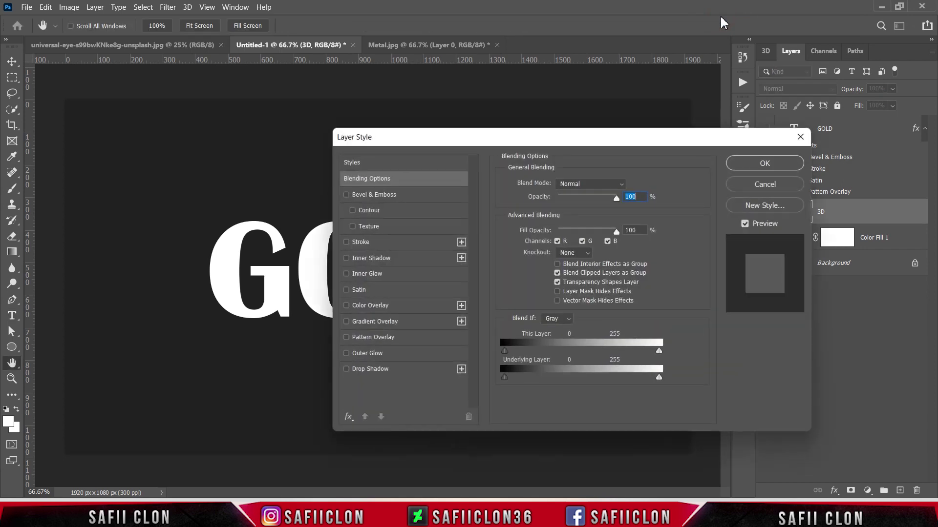
pyautogui.moveTo(505, 141); pyautogui.dragTo(744, 122)
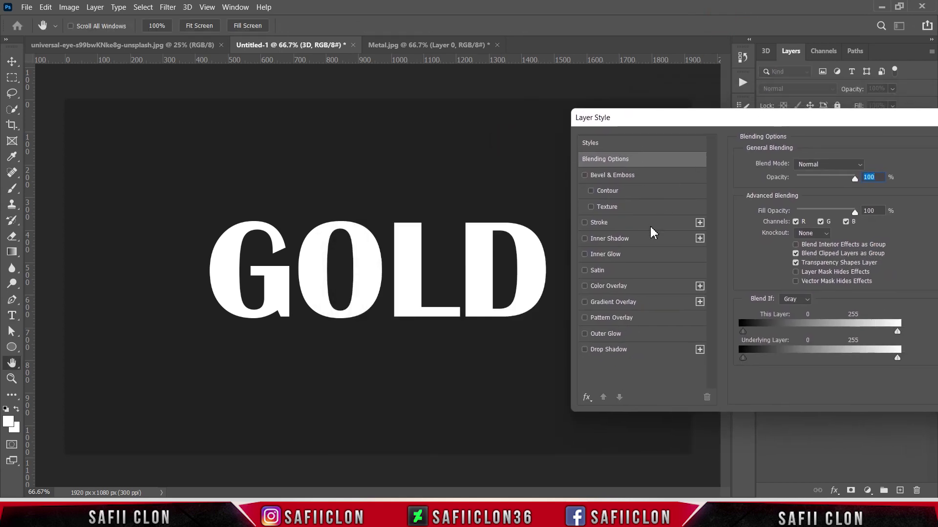
pyautogui.click(608, 320)
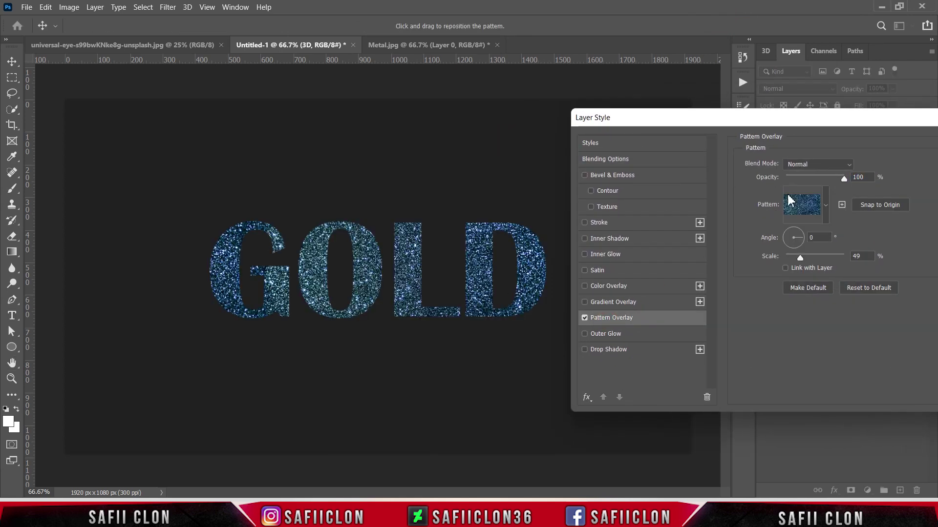
pyautogui.click(819, 166)
pyautogui.click(810, 177)
pyautogui.click(826, 205)
pyautogui.click(779, 312)
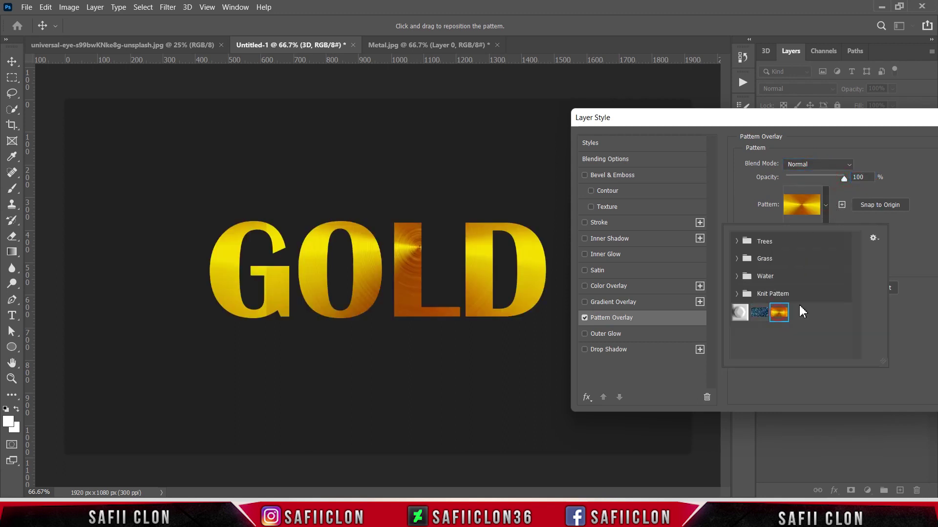
pyautogui.click(825, 206)
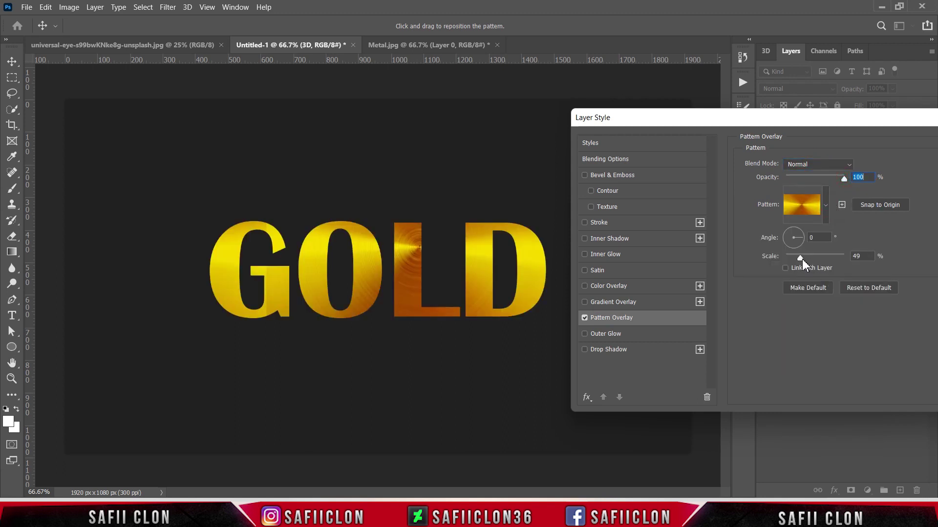
# Set the overlay's scale to 57% and angle to 27°, center the metal swirl between the O and L, and apply the style
pyautogui.click(801, 258)
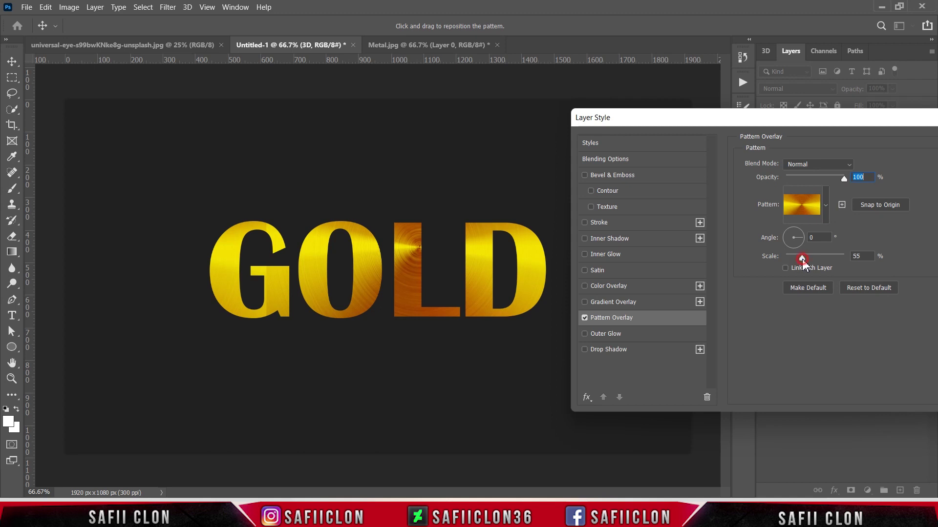
pyautogui.click(803, 234)
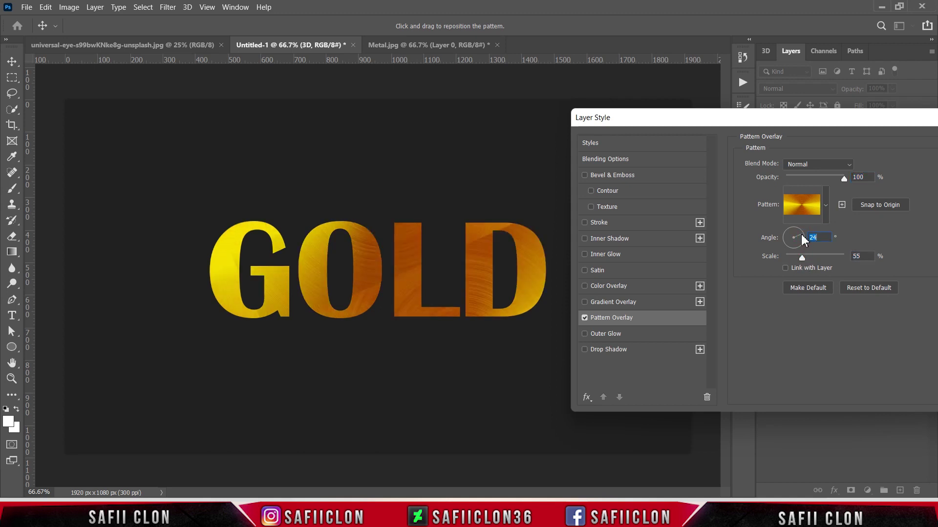
pyautogui.click(800, 233)
pyautogui.click(801, 233)
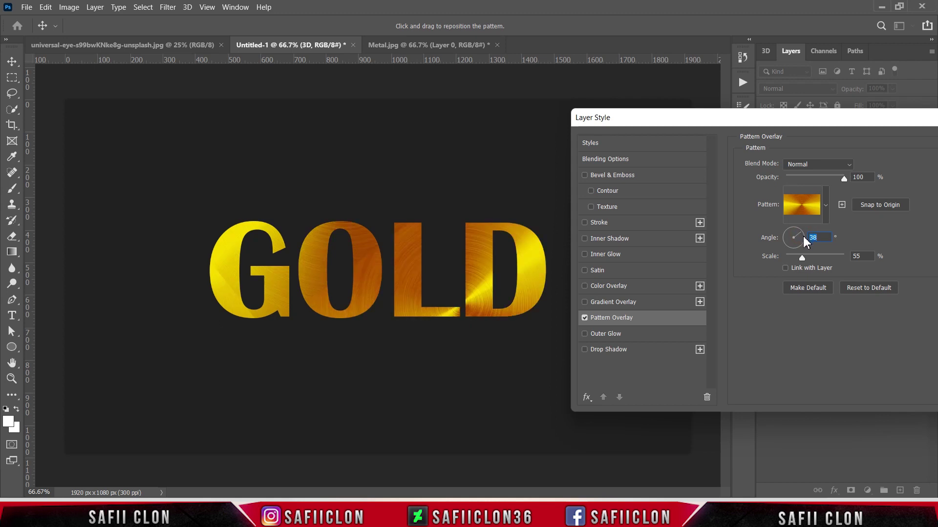
pyautogui.click(798, 257)
pyautogui.moveTo(798, 256)
pyautogui.mouseDown()
pyautogui.moveTo(794, 229)
pyautogui.moveTo(802, 257)
pyautogui.mouseUp()
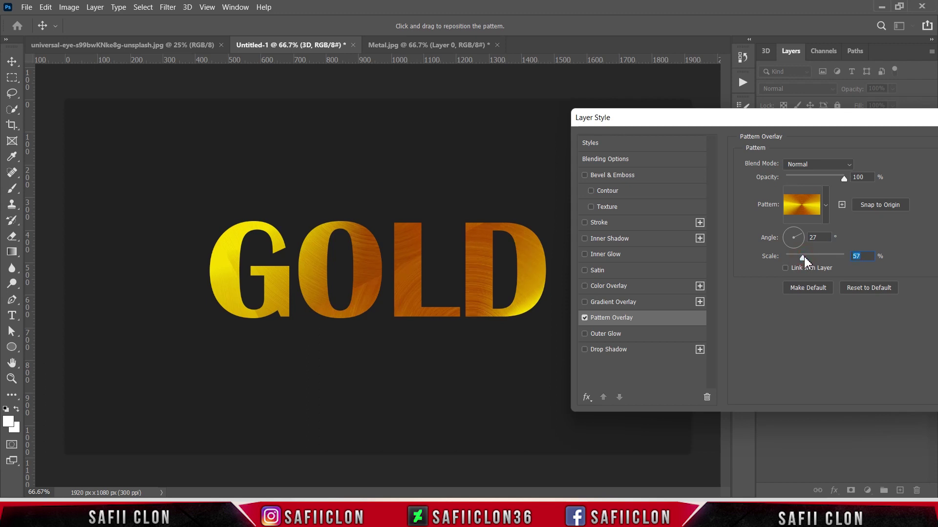
pyautogui.moveTo(402, 259); pyautogui.dragTo(407, 361)
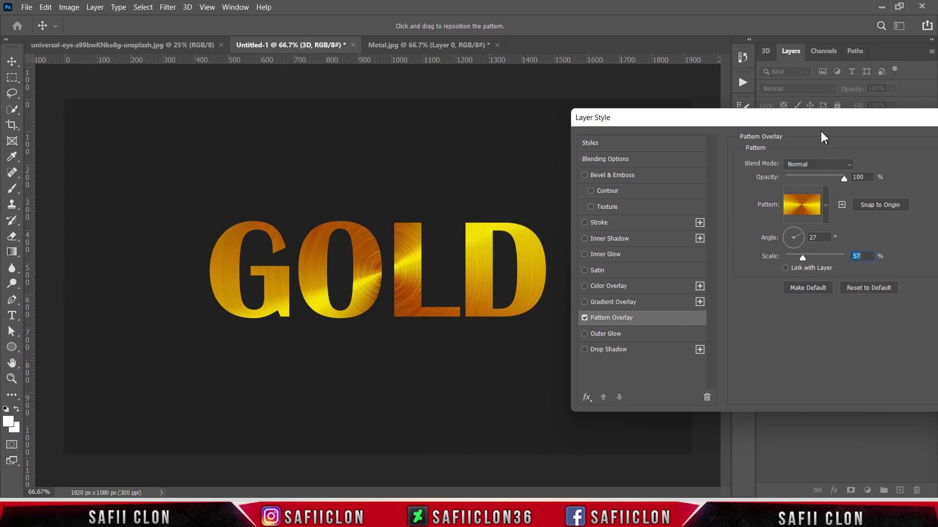
pyautogui.moveTo(816, 118); pyautogui.dragTo(634, 127)
pyautogui.click(814, 154)
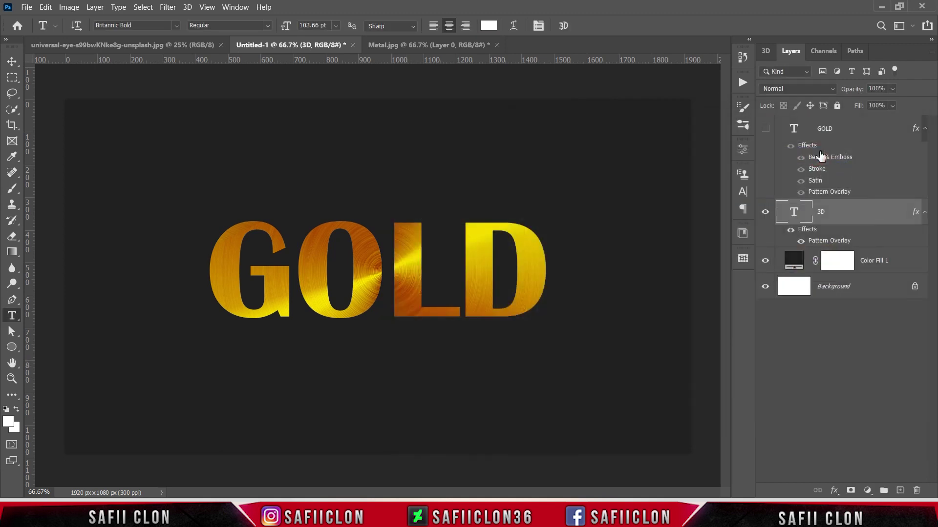
# Check the 3D layer by toggling its visibility, and make the GOLD layer visible again
pyautogui.click(765, 211)
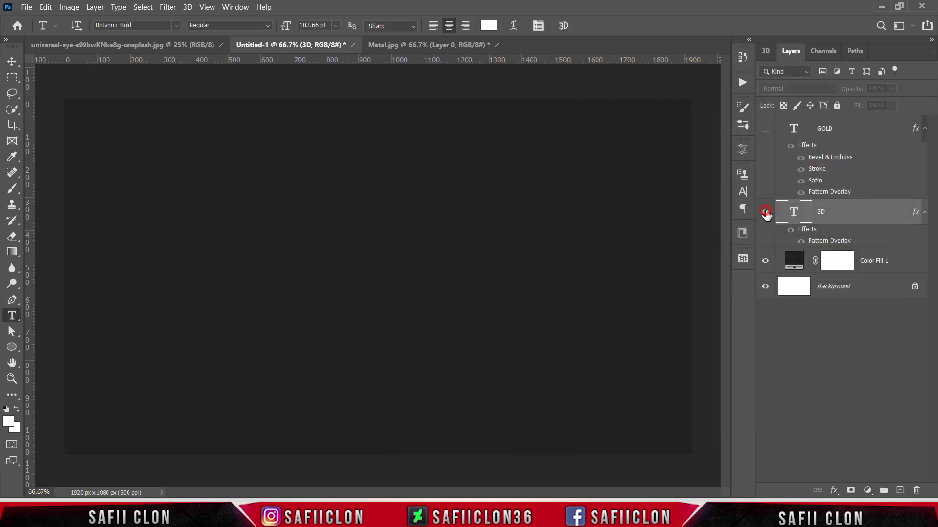
pyautogui.click(765, 212)
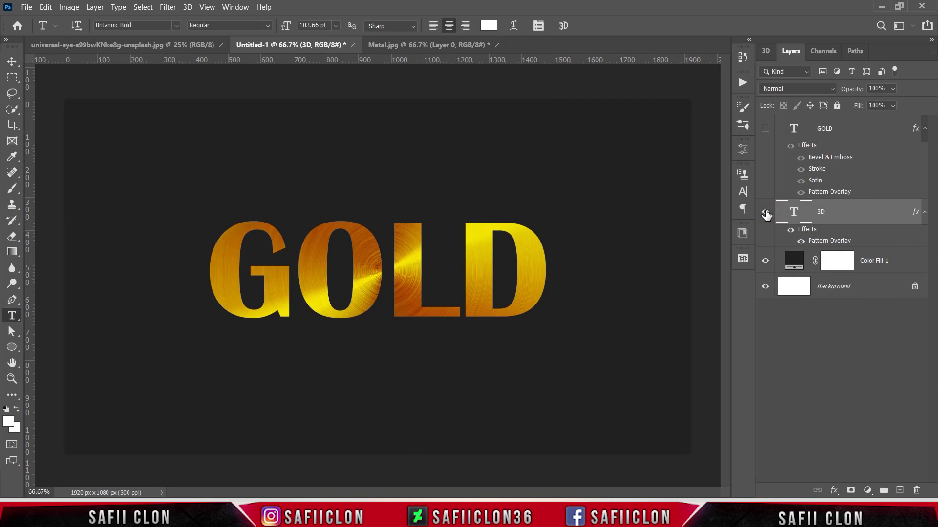
pyautogui.click(765, 130)
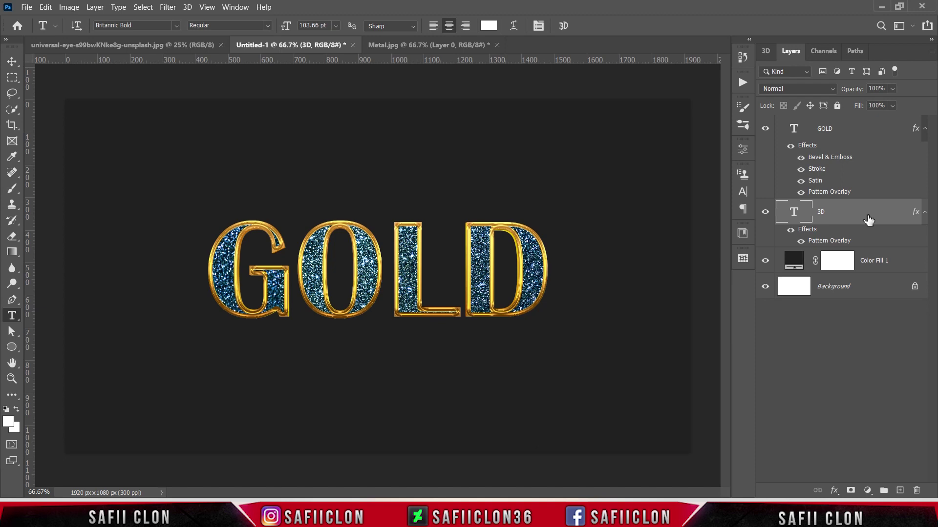
# Scale the 3D text layer down to 99.72% about its center and check it by toggling its visibility
pyautogui.hotkey('ctrl', 't')
pyautogui.hotkey('ctrl', '+')
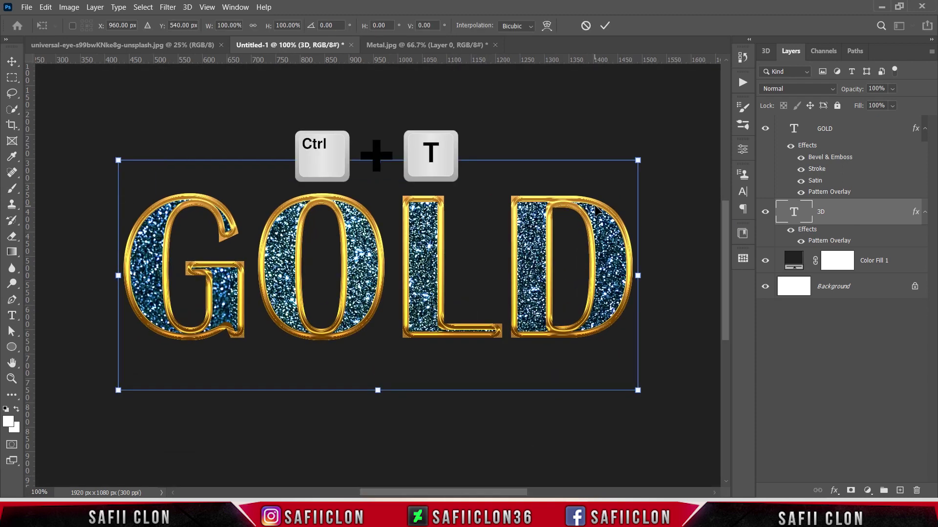
pyautogui.moveTo(638, 160); pyautogui.dragTo(637, 161)
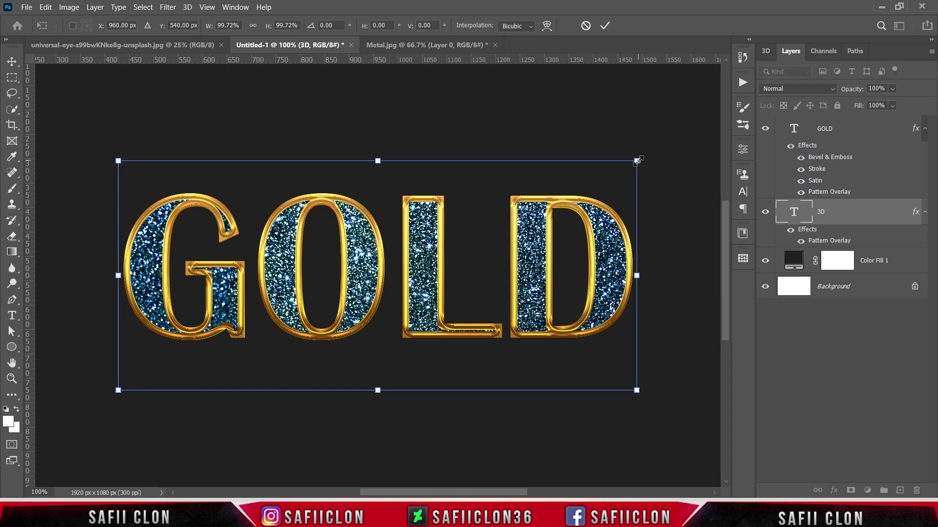
pyautogui.click(605, 25)
pyautogui.click(766, 213)
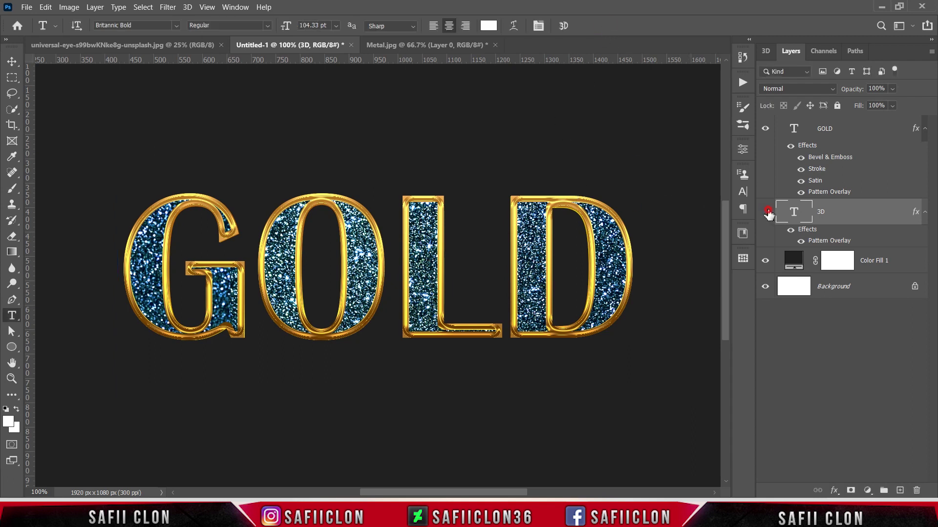
pyautogui.click(766, 213)
# Duplicate the 3D layer fifteen times, repeating the slight scale-down on each copy to build the extrusion depth
pyautogui.hotkey('ctrl', 'shift', 'alt', 't')
pyautogui.hotkey('ctrl', 'shift', 'alt', 't')
pyautogui.hotkey('ctrl', 'shift', 'alt', 't')
pyautogui.hotkey('ctrl', 'shift', 'alt', 't')
pyautogui.hotkey('ctrl', 'shift', 'alt', 't')
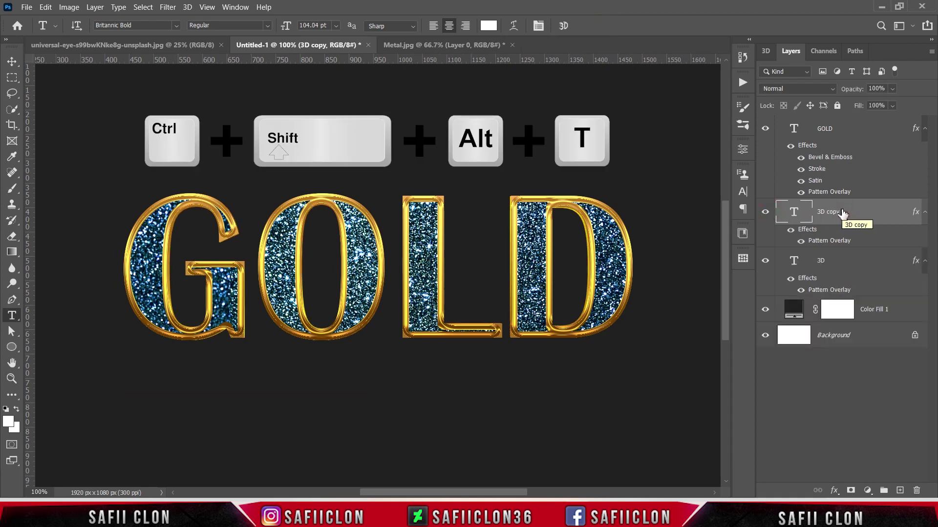
pyautogui.hotkey('ctrl', 'shift', 'alt', 't')
pyautogui.hotkey('ctrl', 'shift', 'alt', 't')
pyautogui.hotkey('ctrl', 'shift', 'alt', 't')
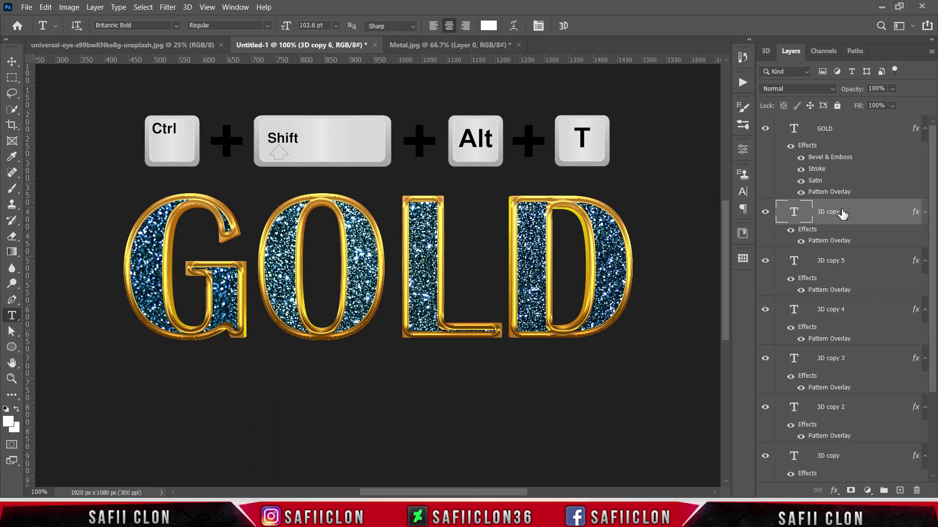
pyautogui.hotkey('ctrl', 'shift', 'alt', 't')
pyautogui.hotkey('ctrl', 'shift', 'alt', 't')
pyautogui.hotkey('ctrl', 'shift', 'alt', 't')
pyautogui.hotkey('ctrl', 'shift', 'alt', 't')
pyautogui.hotkey('ctrl', 'shift', 'alt', 't')
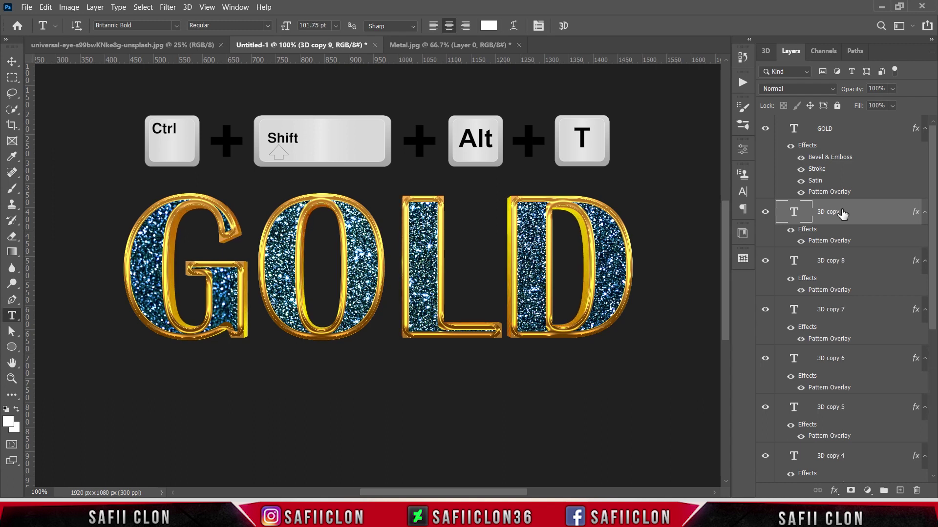
pyautogui.hotkey('ctrl', 'shift', 'alt', 't')
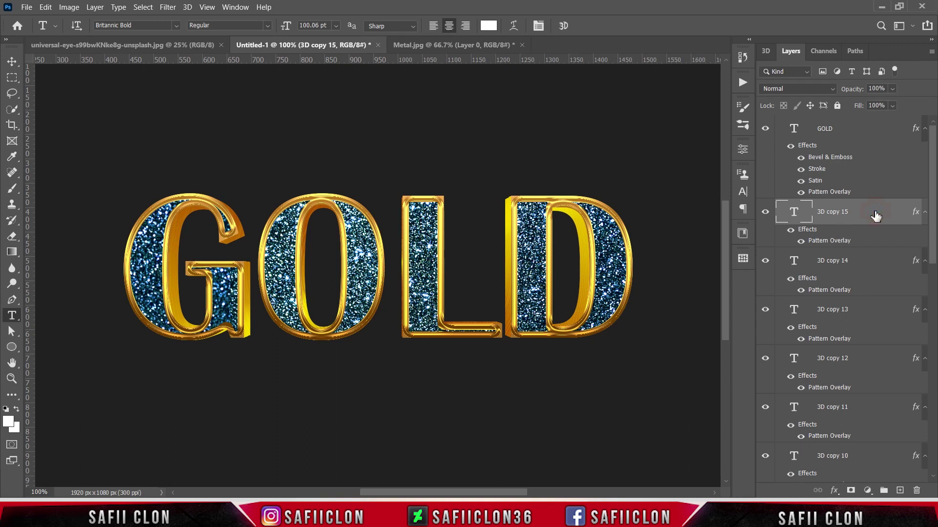
# Group the original 3D layer with all its copies and name the group 3D
pyautogui.moveTo(933, 179); pyautogui.dragTo(935, 416)
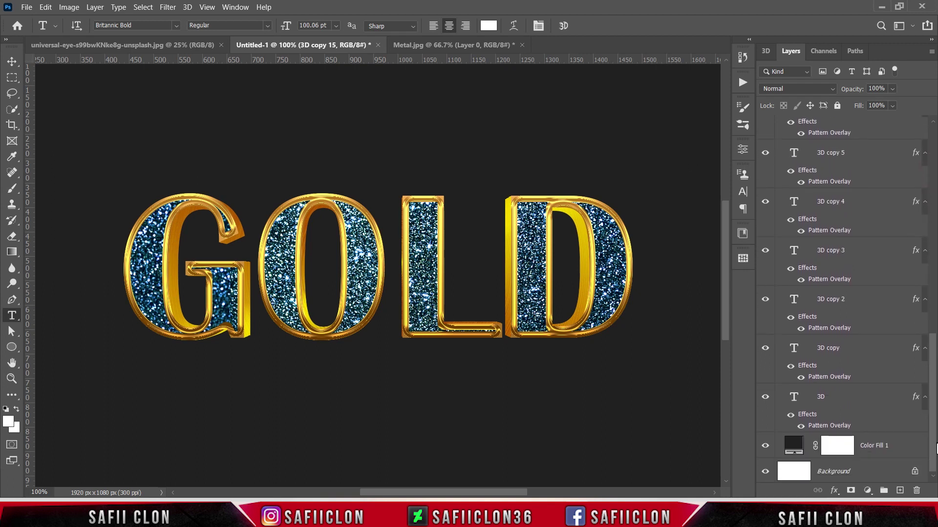
pyautogui.keyDown('shift'); pyautogui.click(849, 400); pyautogui.keyUp('shift')
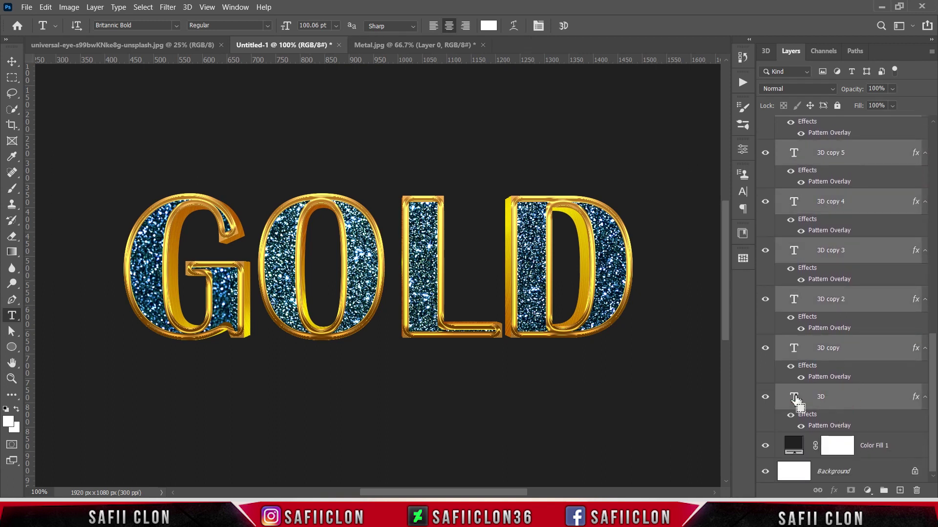
pyautogui.hotkey('ctrl', 'g')
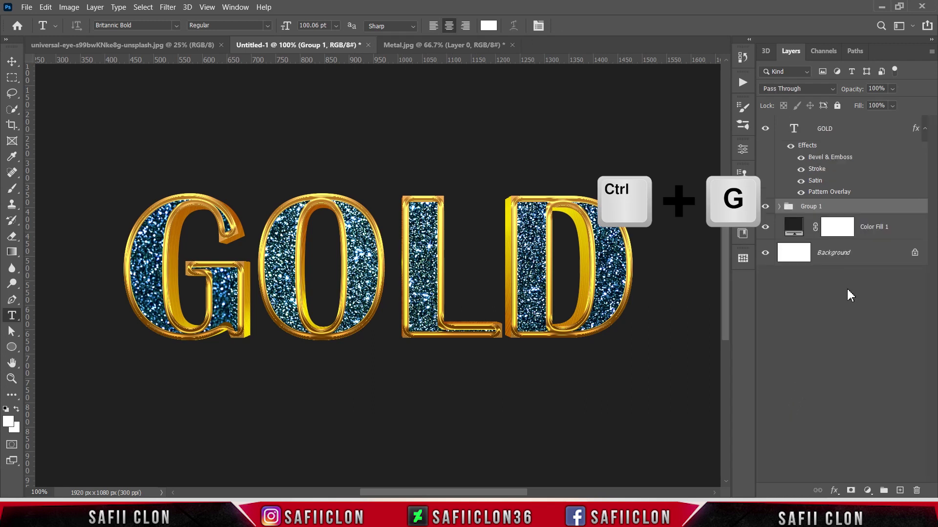
pyautogui.doubleClick(808, 207)
pyautogui.write('3D')
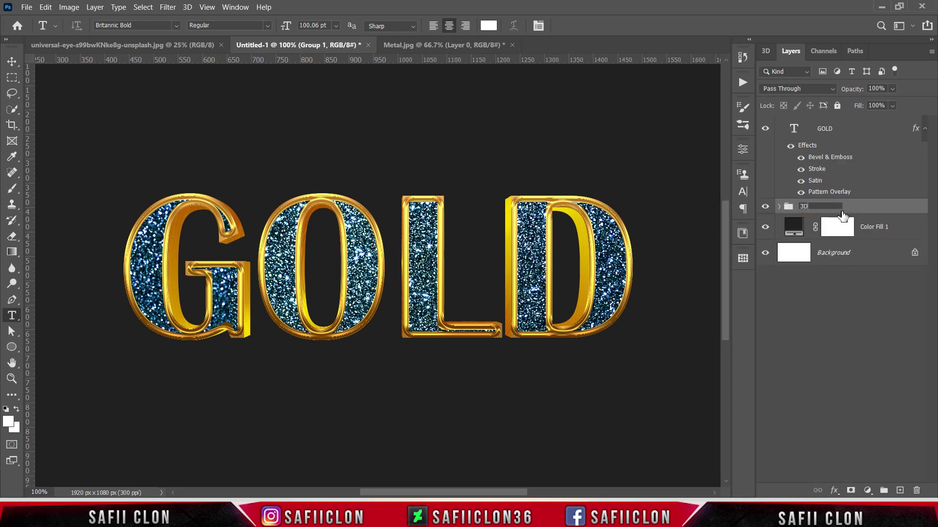
pyautogui.press('Return')
# Toggle the 3D group's visibility and examine the extruded GOLD text on the whole canvas
pyautogui.click(766, 207)
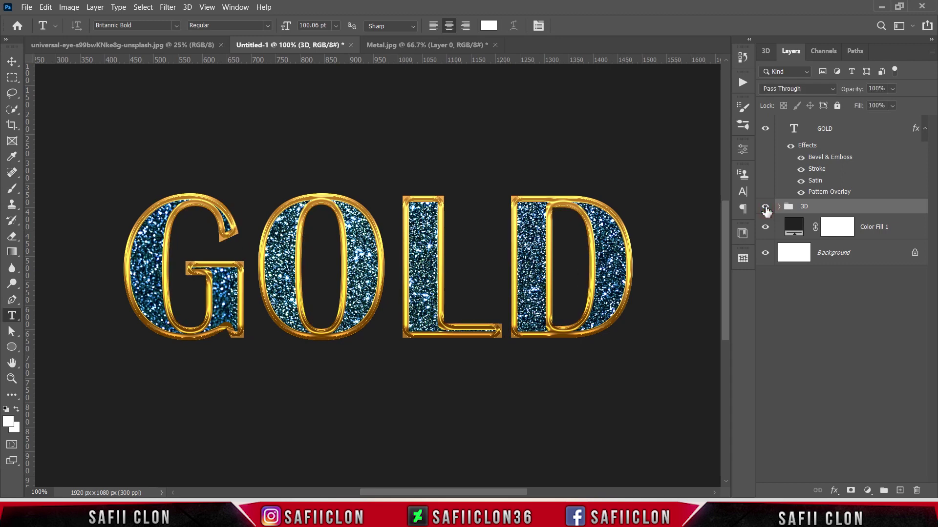
pyautogui.click(766, 207)
pyautogui.hotkey('ctrl', '-')
pyautogui.hotkey('ctrl', '-')
pyautogui.hotkey('ctrl', '-')
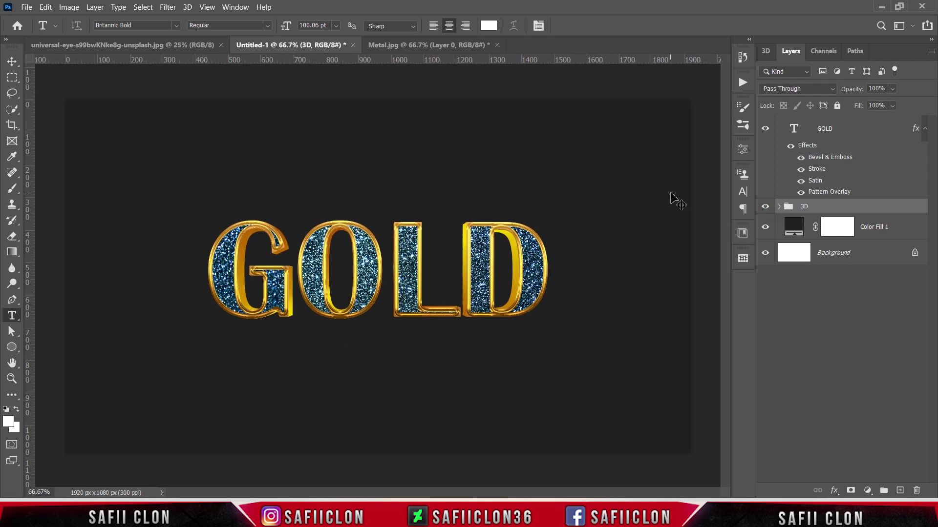
pyautogui.hotkey('ctrl', '+')
pyautogui.hotkey('ctrl', '+')
# Select the Color Fill 1 layer and open the dark wall texture image from the Gold Gra folder
pyautogui.click(901, 236)
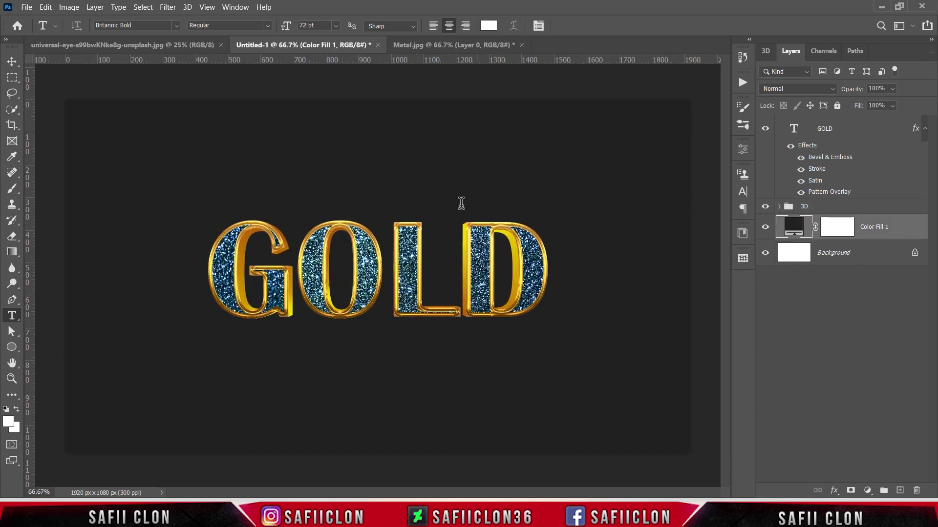
pyautogui.click(22, 7)
pyautogui.click(41, 31)
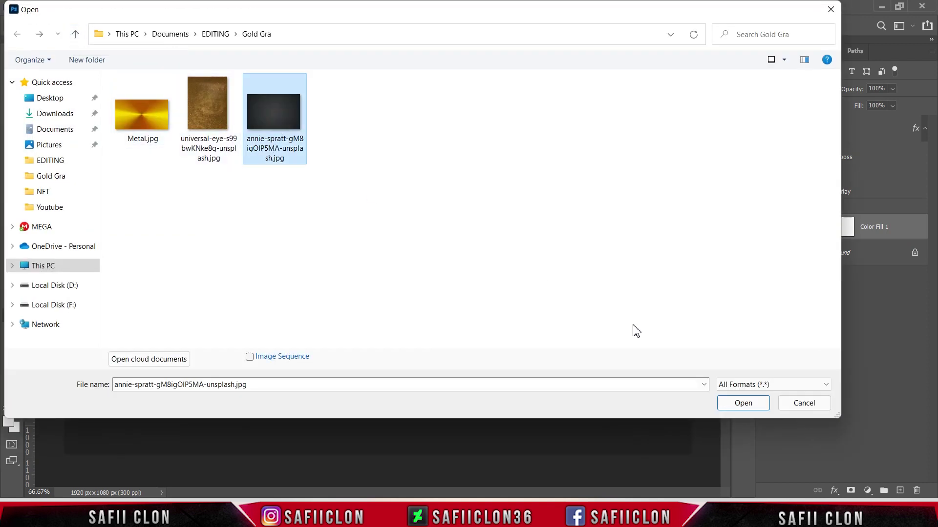
pyautogui.click(743, 403)
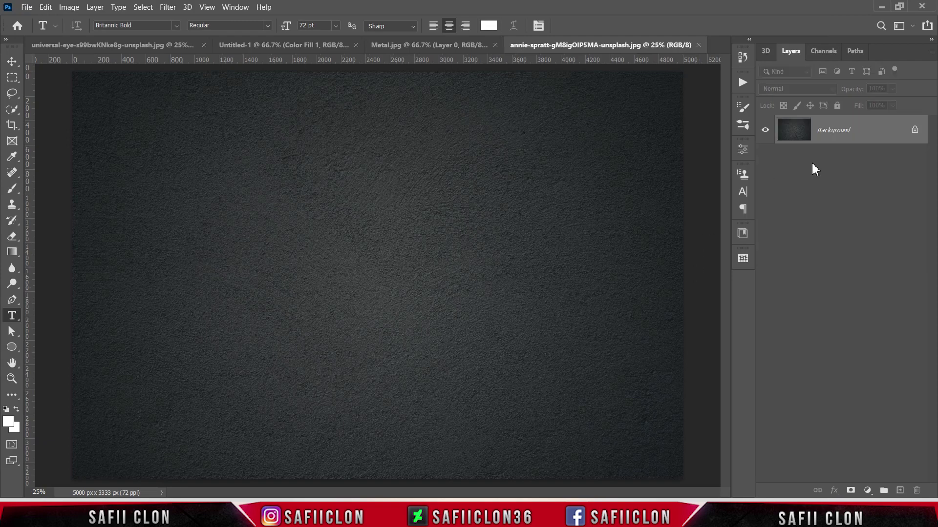
# Bring the dark wall texture into the GOLD document above Color Fill 1 and scale it to about 56% around its centre
pyautogui.moveTo(874, 136); pyautogui.dragTo(397, 287)
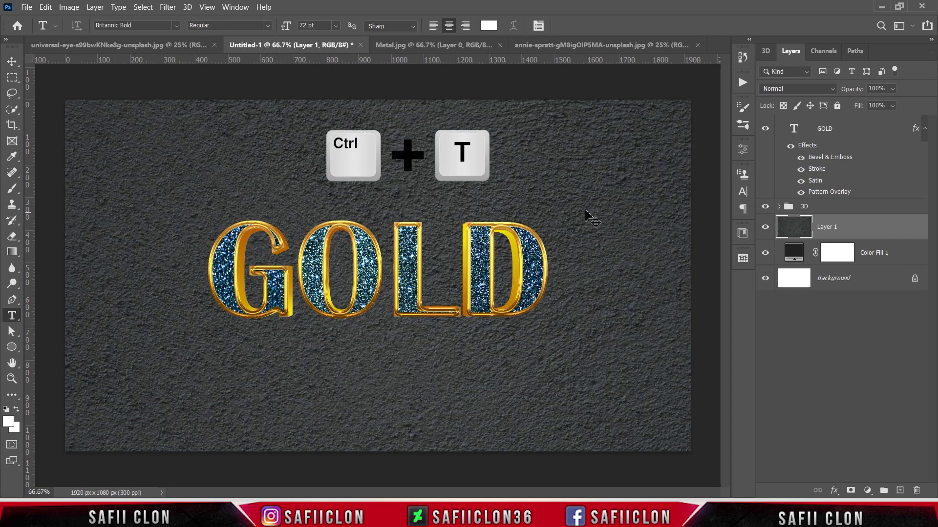
pyautogui.hotkey('ctrl', 't')
pyautogui.hotkey('ctrl', '-')
pyautogui.hotkey('ctrl', '-')
pyautogui.hotkey('ctrl', '-')
pyautogui.hotkey('ctrl', '-')
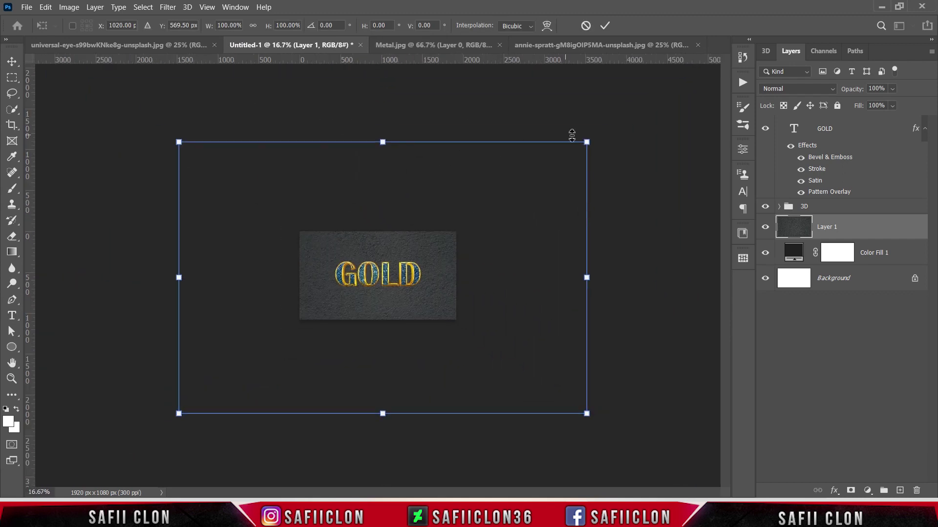
pyautogui.moveTo(572, 136); pyautogui.dragTo(486, 190)
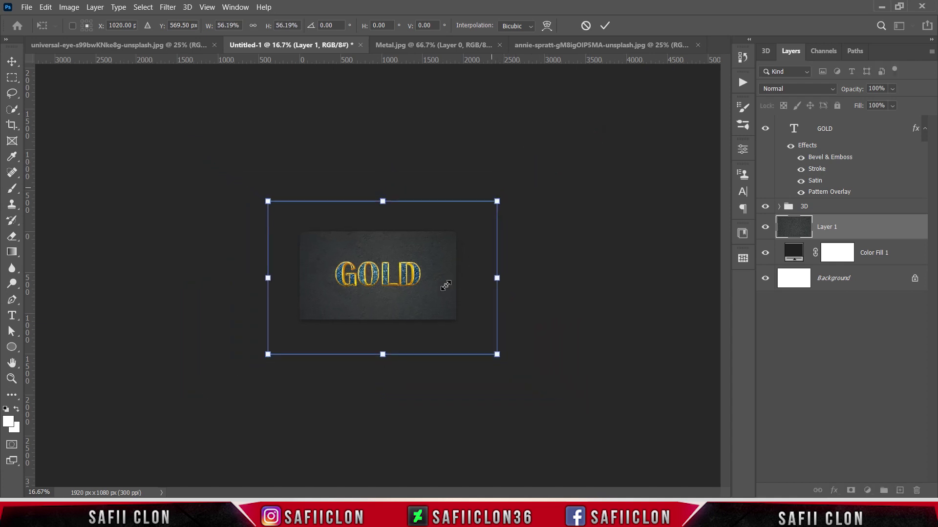
pyautogui.click(608, 25)
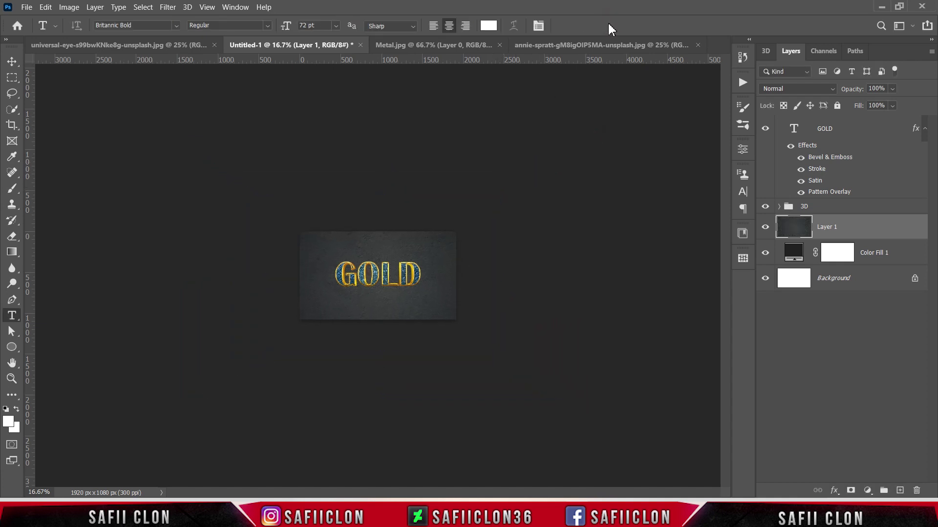
# Move the Color Fill 1 layer above the wall texture layer, keeping it below the 3D group
pyautogui.hotkey('ctrl', '+')
pyautogui.hotkey('ctrl', '+')
pyautogui.hotkey('ctrl', '+')
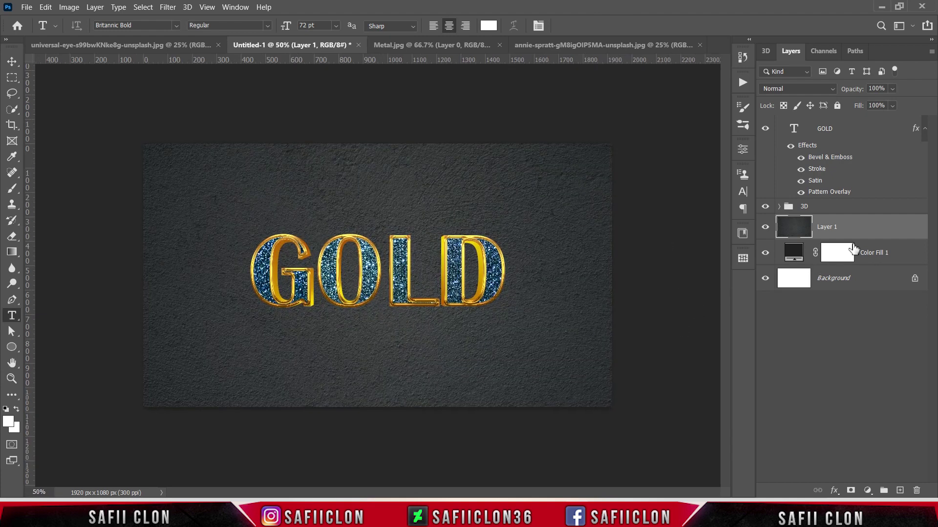
pyautogui.moveTo(893, 258); pyautogui.dragTo(893, 224)
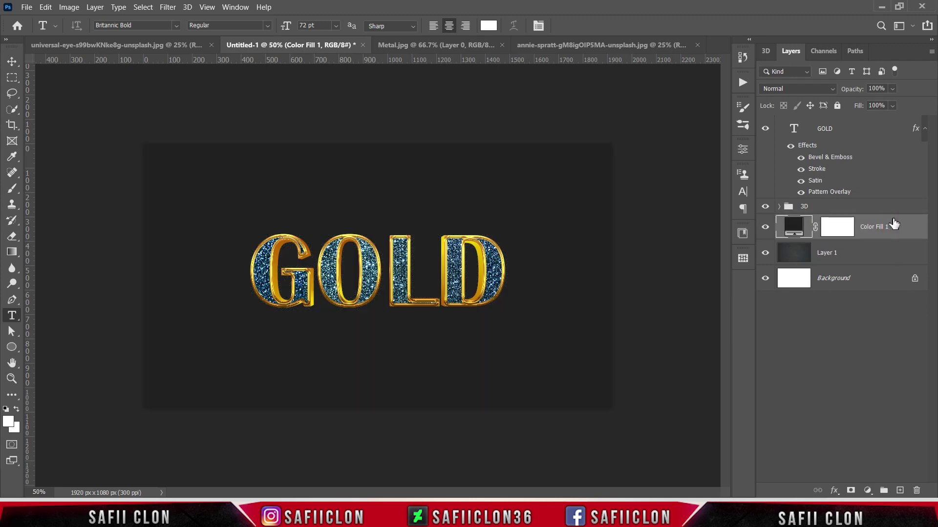
# On Color Fill 1's mask, draw black-to-transparent radial gradients from the canvas centre outward to reveal the texture, and compare with the layer hidden
pyautogui.click(844, 233)
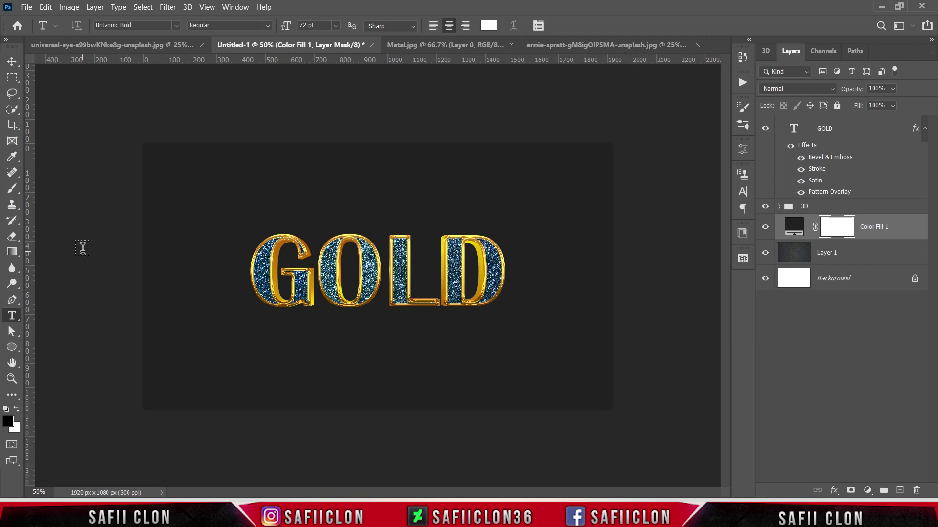
pyautogui.click(12, 253)
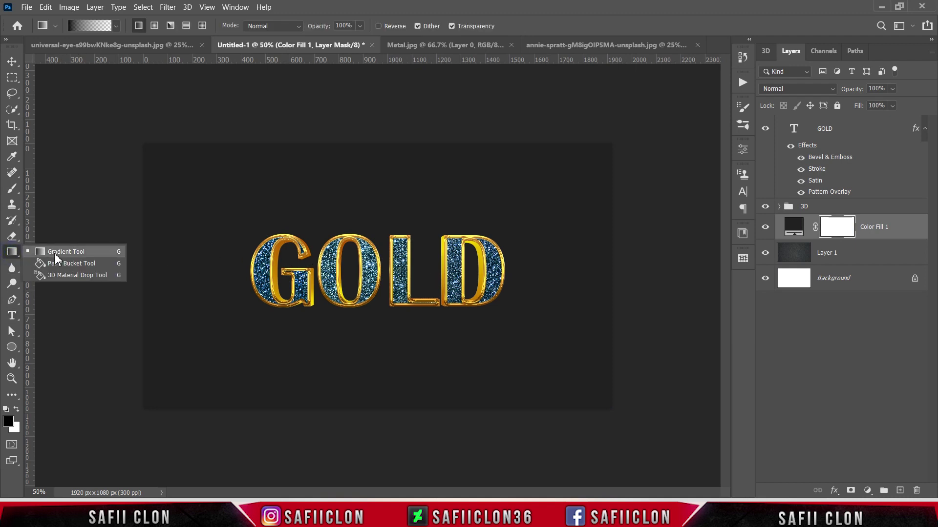
pyautogui.click(54, 253)
pyautogui.click(115, 27)
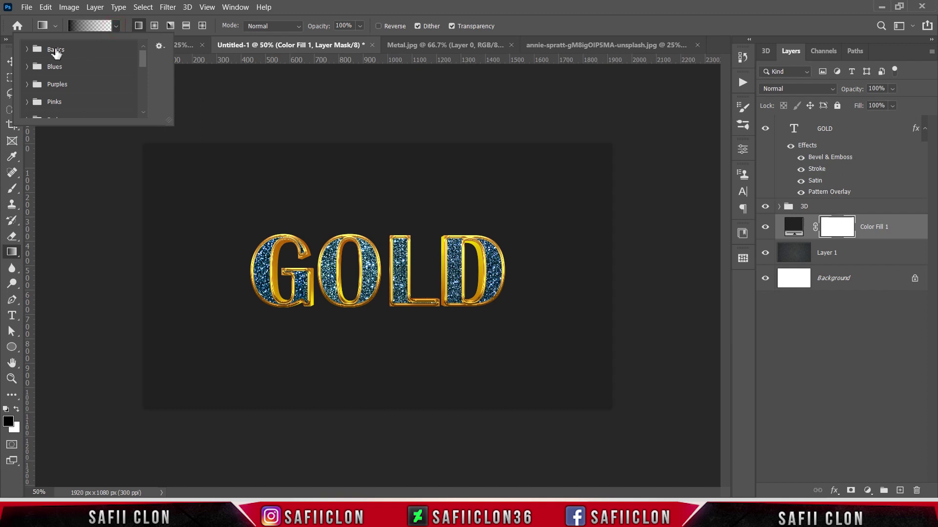
pyautogui.click(28, 50)
pyautogui.click(58, 69)
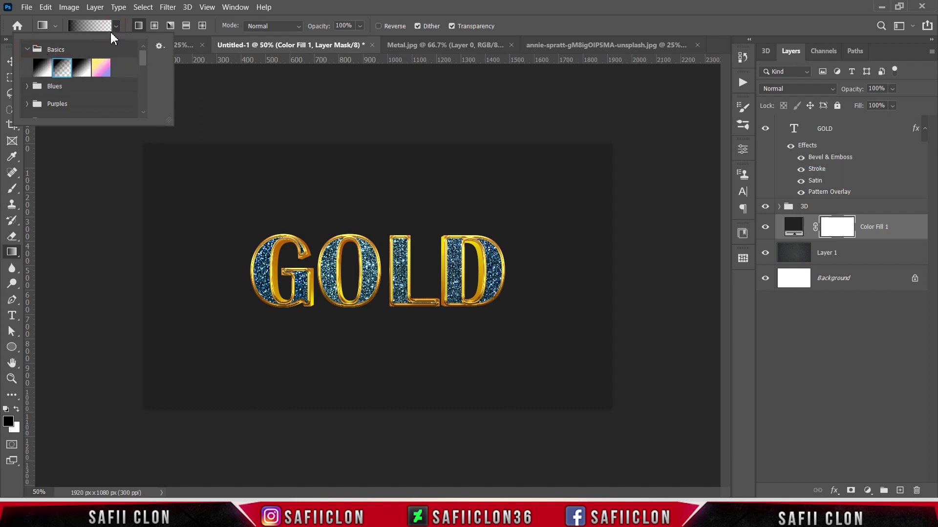
pyautogui.click(111, 27)
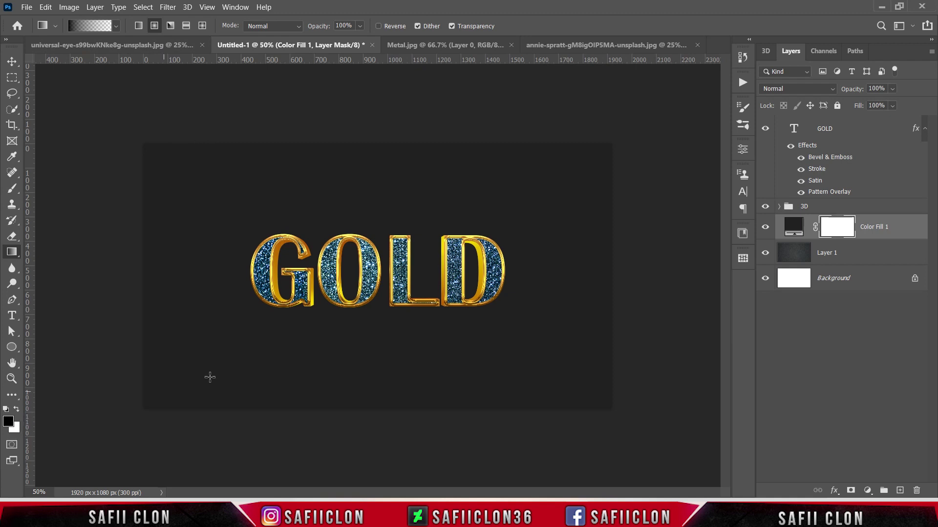
pyautogui.moveTo(382, 267); pyautogui.dragTo(384, 135)
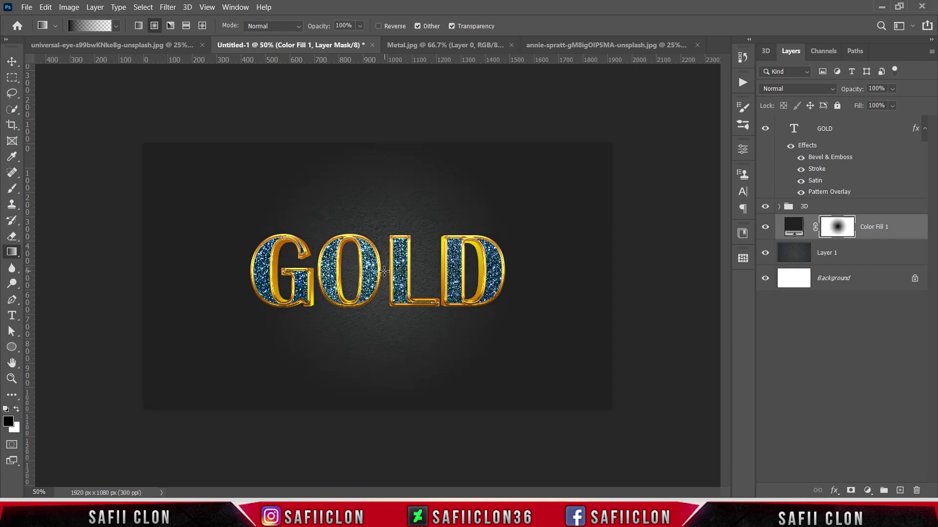
pyautogui.moveTo(384, 270); pyautogui.dragTo(388, 74)
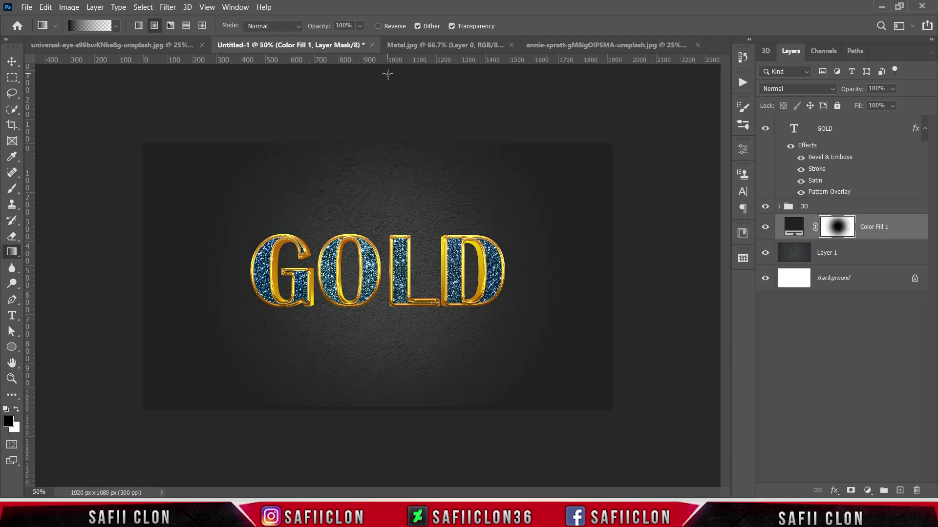
pyautogui.click(766, 228)
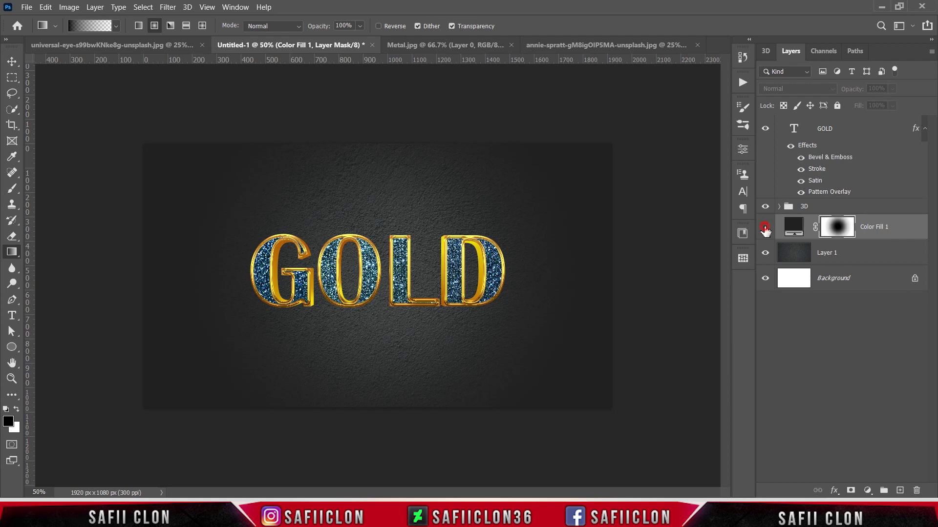
pyautogui.click(765, 227)
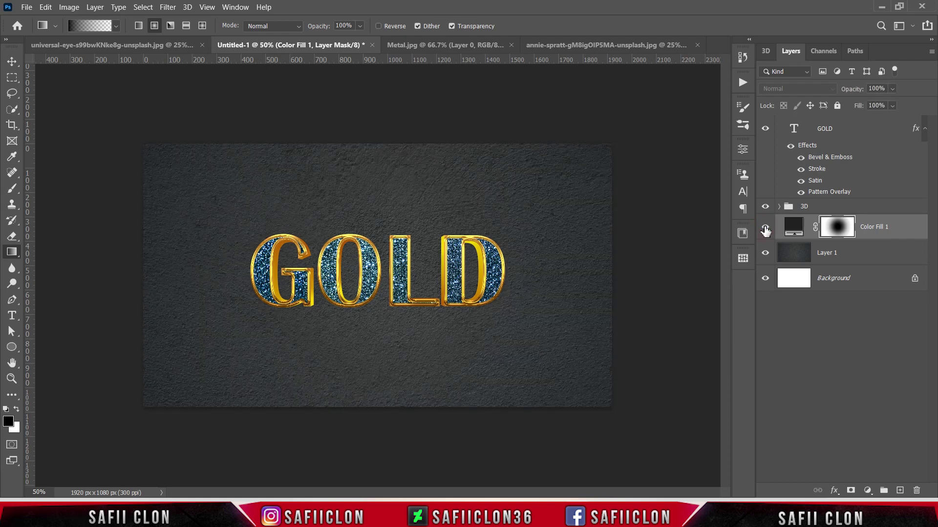
pyautogui.click(765, 227)
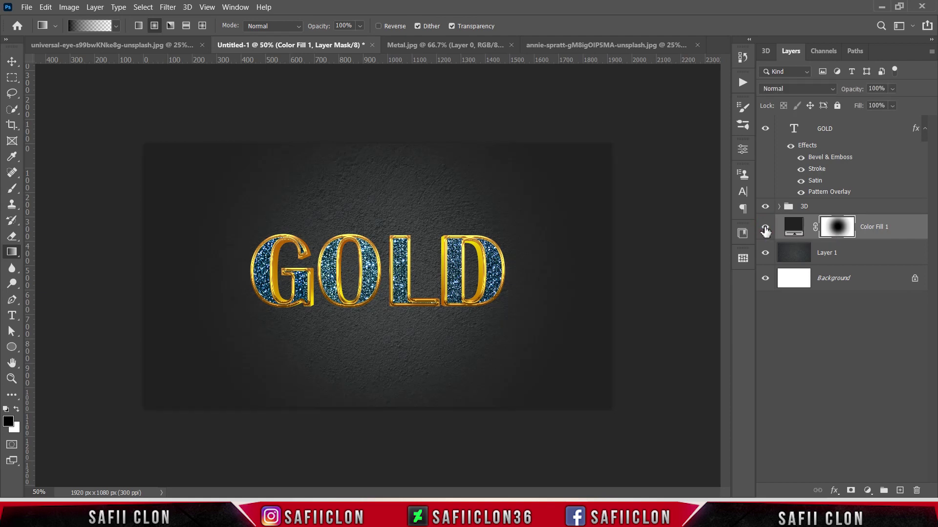
# Change the Color Fill 1 colour to the near-black 0a0a0a
pyautogui.hotkey('ctrl', '+')
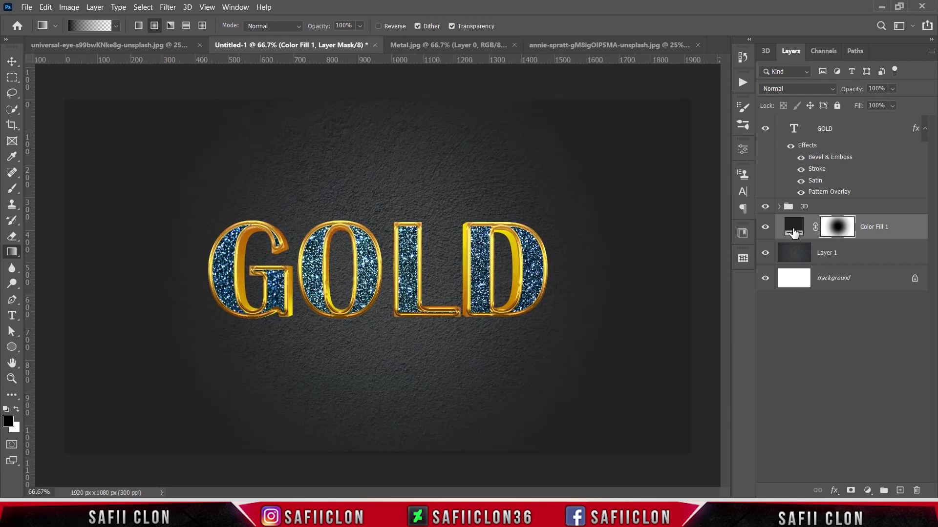
pyautogui.click(794, 231)
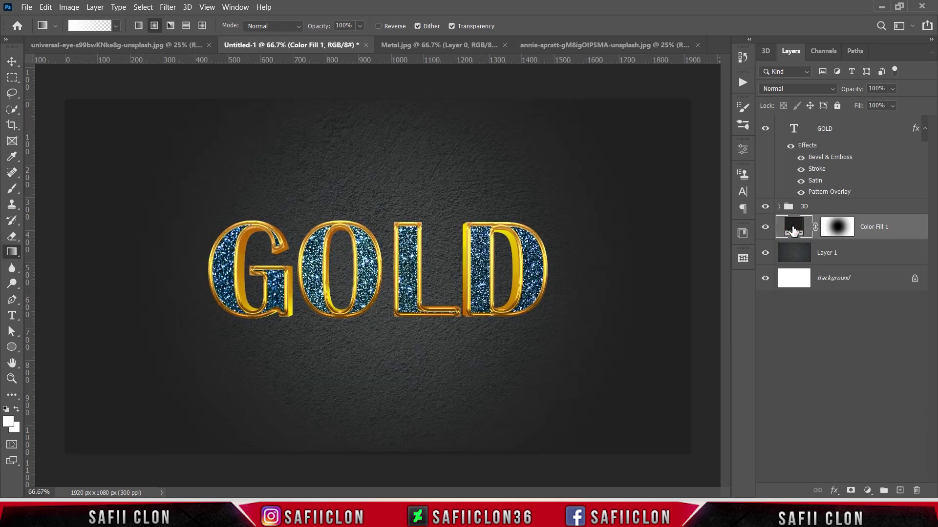
pyautogui.doubleClick(794, 232)
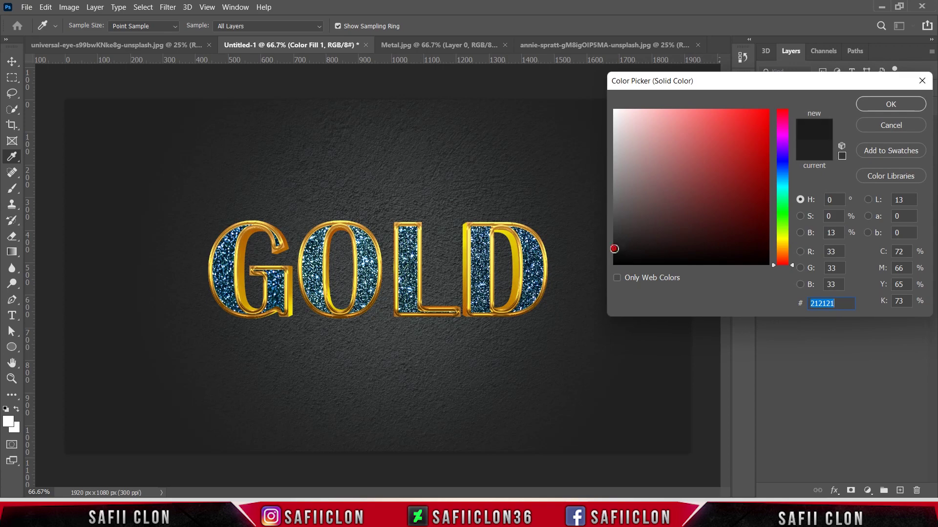
pyautogui.moveTo(610, 258); pyautogui.dragTo(614, 259)
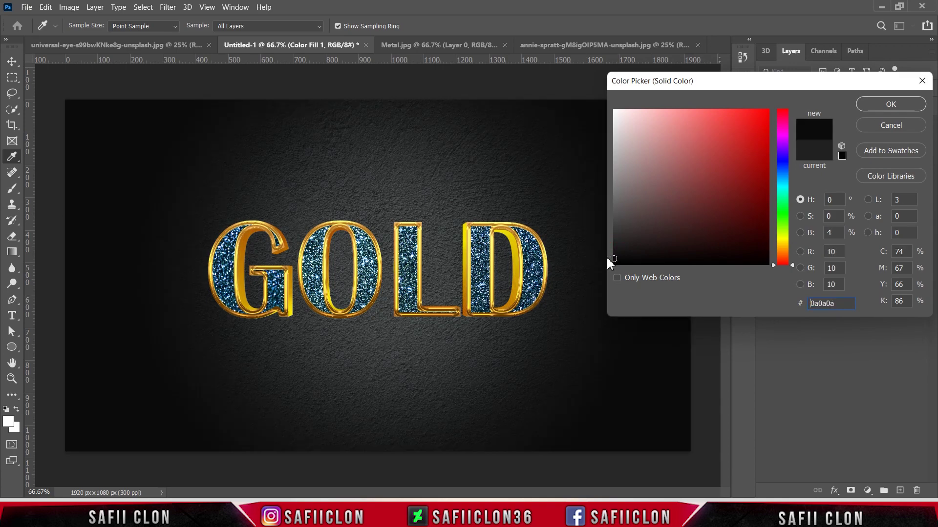
pyautogui.click(874, 103)
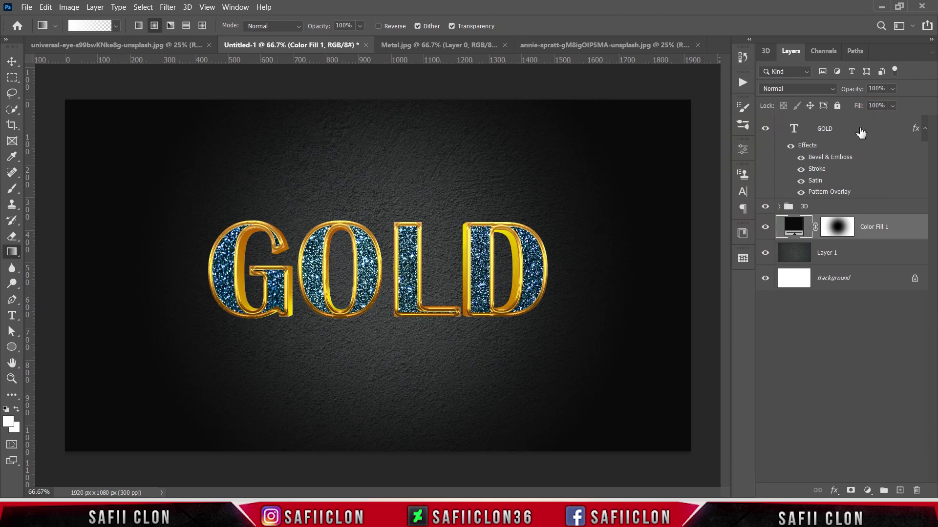
# Add a Curves adjustment above the GOLD layer with a point at input 60, output 63, and raise the black point to output 28
pyautogui.click(860, 133)
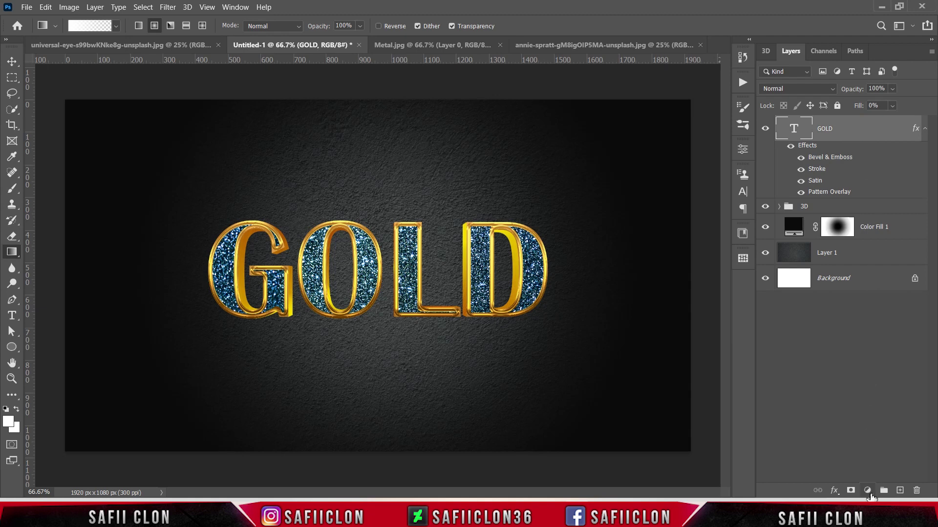
pyautogui.click(867, 491)
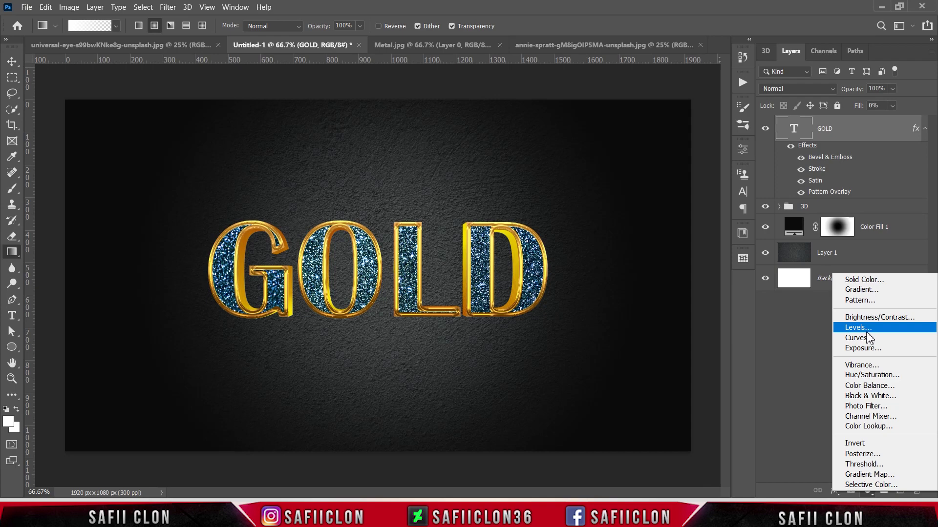
pyautogui.click(868, 339)
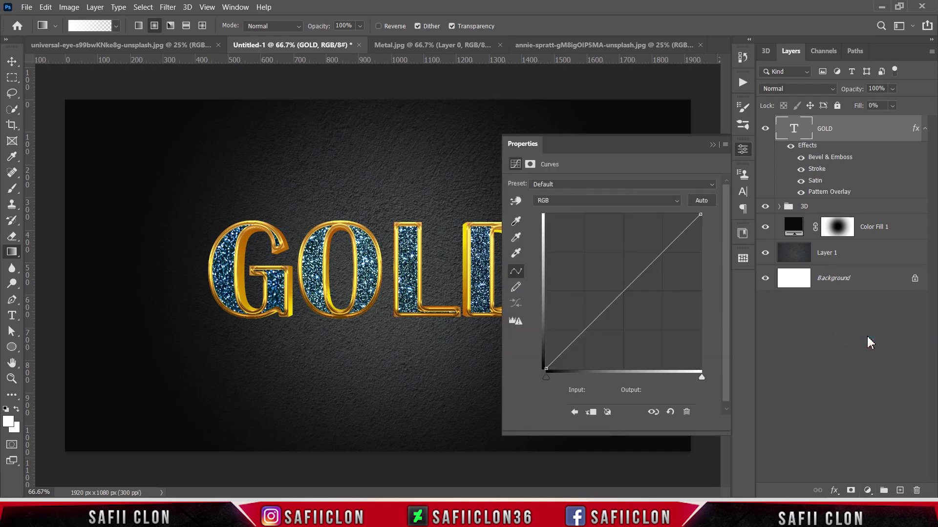
pyautogui.click(583, 331)
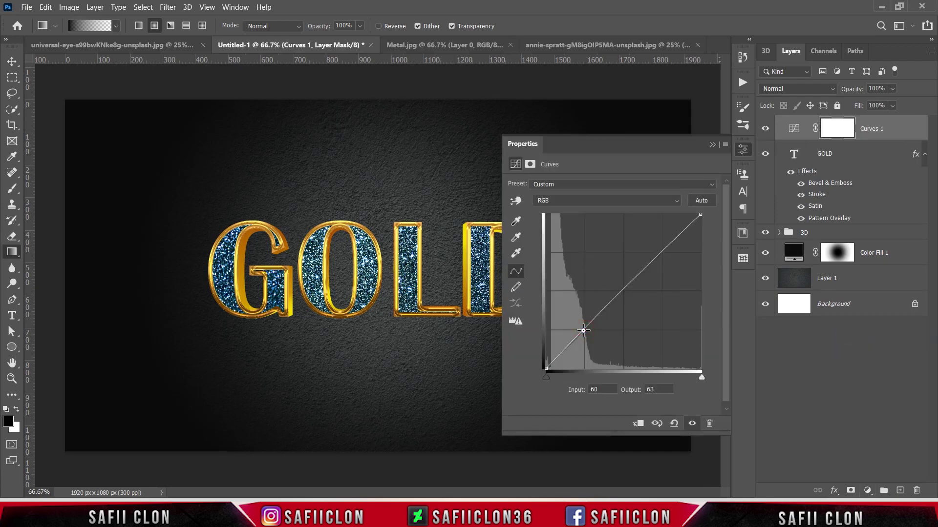
pyautogui.moveTo(546, 368); pyautogui.dragTo(542, 355)
pyautogui.moveTo(540, 349); pyautogui.dragTo(539, 353)
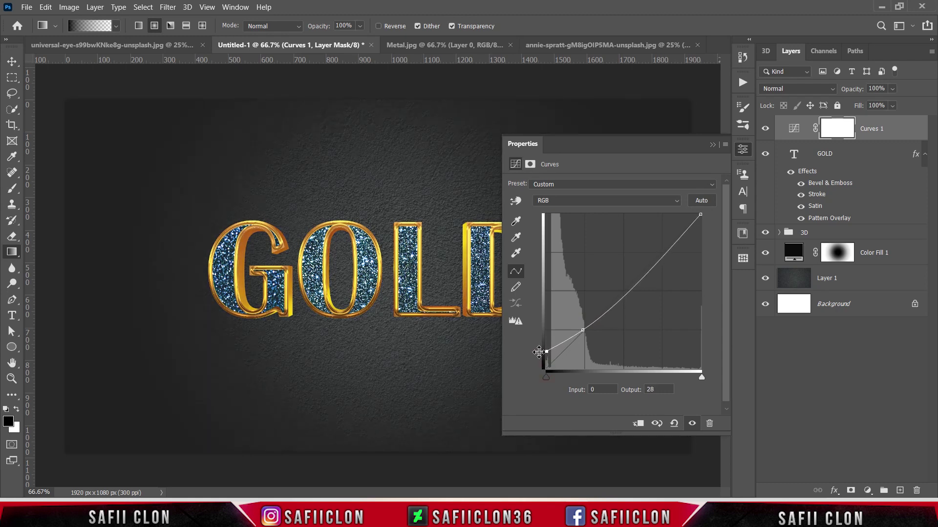
pyautogui.click(712, 145)
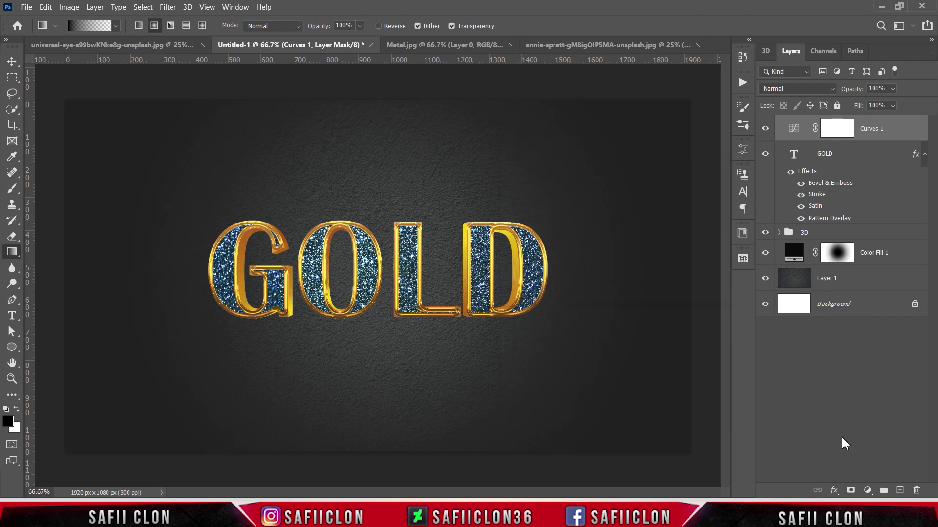
# Create a new layer above Curves 1 and fill it with black
pyautogui.click(899, 490)
pyautogui.press('x')
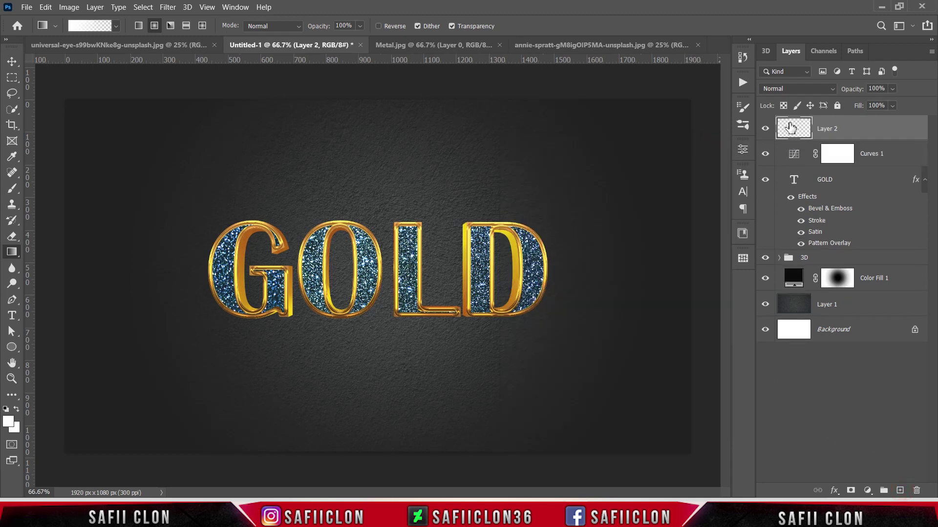
pyautogui.click(45, 6)
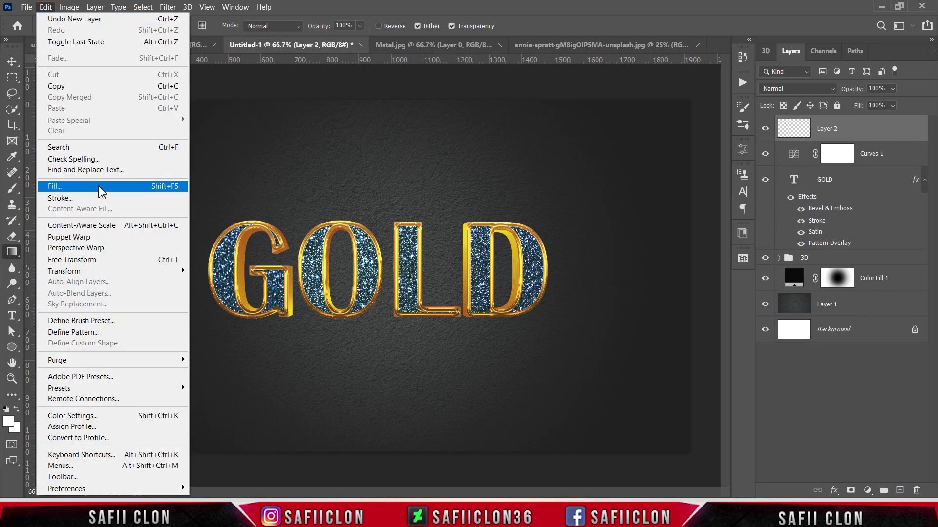
pyautogui.click(55, 187)
pyautogui.click(472, 127)
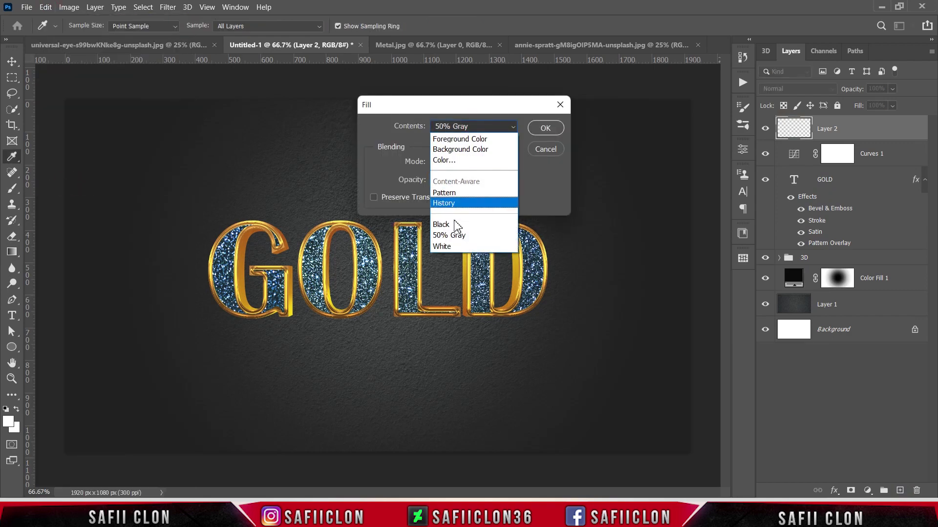
pyautogui.click(455, 228)
pyautogui.click(543, 127)
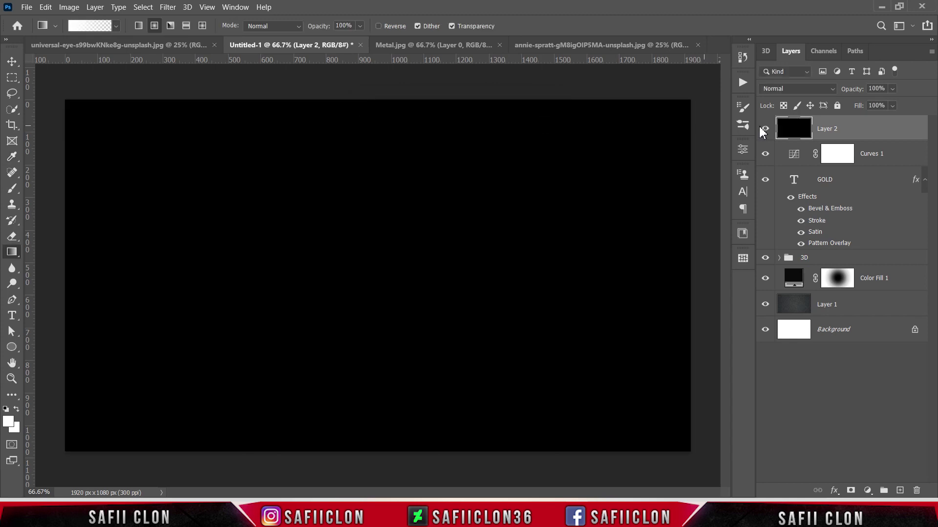
# Apply Add Noise to the black layer with an amount of 14.89%, Gaussian distribution and Monochromatic on
pyautogui.click(167, 7)
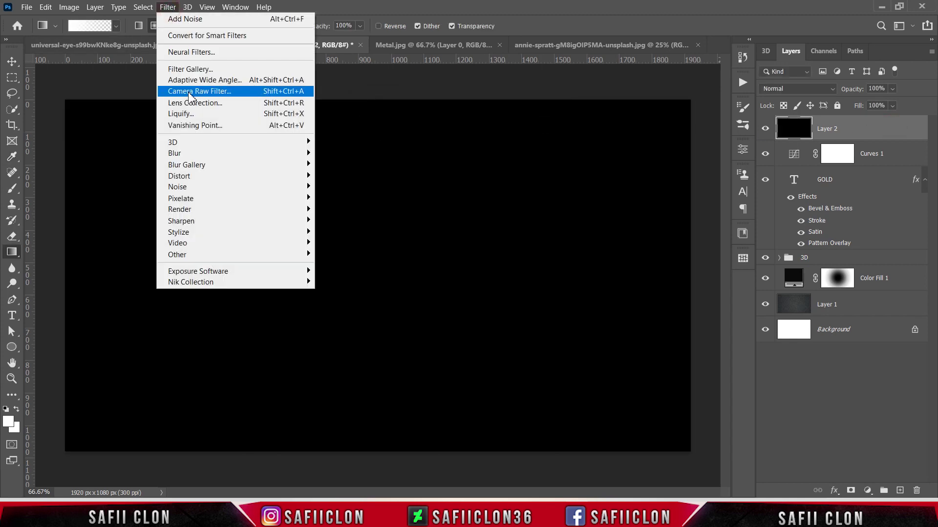
pyautogui.moveTo(313, 189)
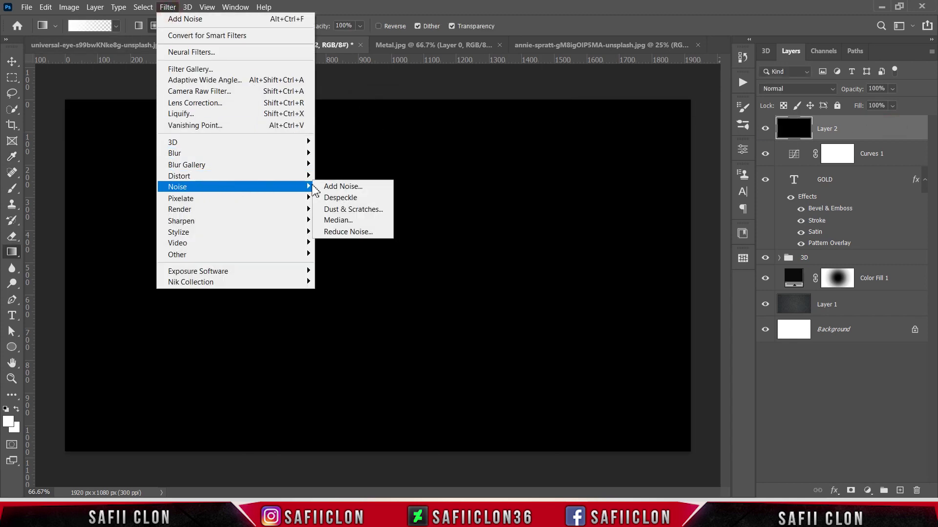
pyautogui.click(347, 186)
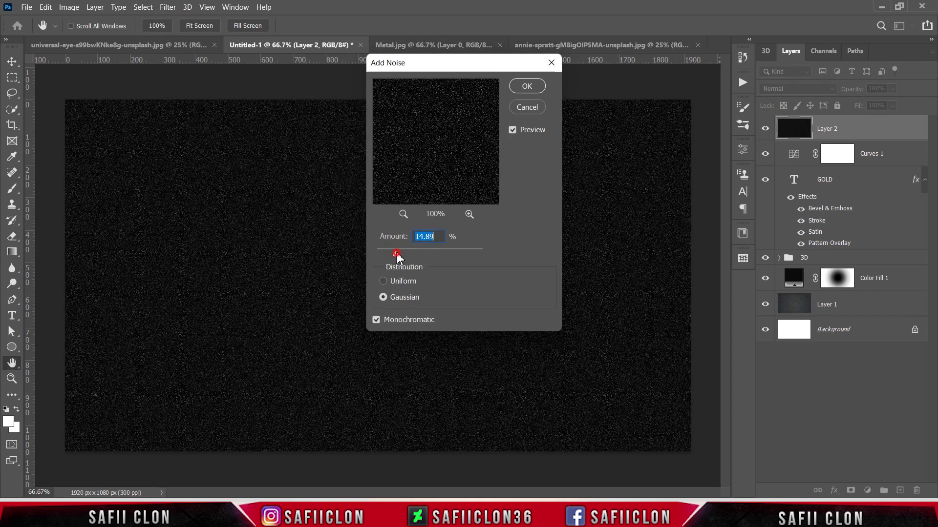
pyautogui.click(401, 298)
pyautogui.click(526, 86)
pyautogui.press('g')
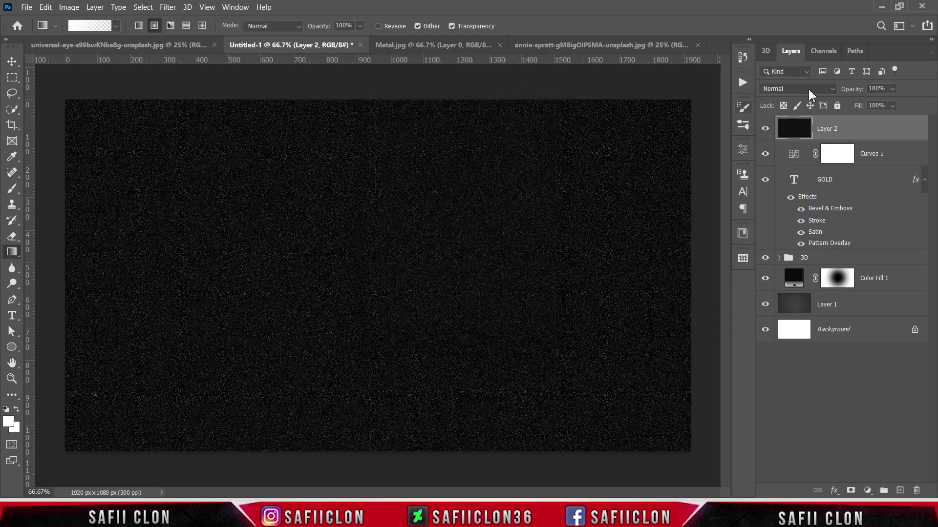
# Set the noise layer's blend mode to Screen and lower its fill to 32%
pyautogui.click(809, 93)
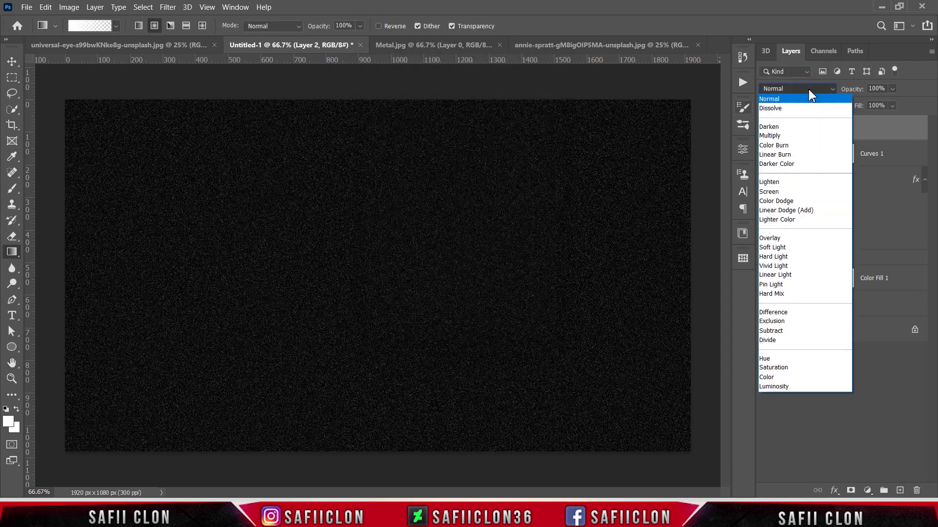
pyautogui.click(776, 193)
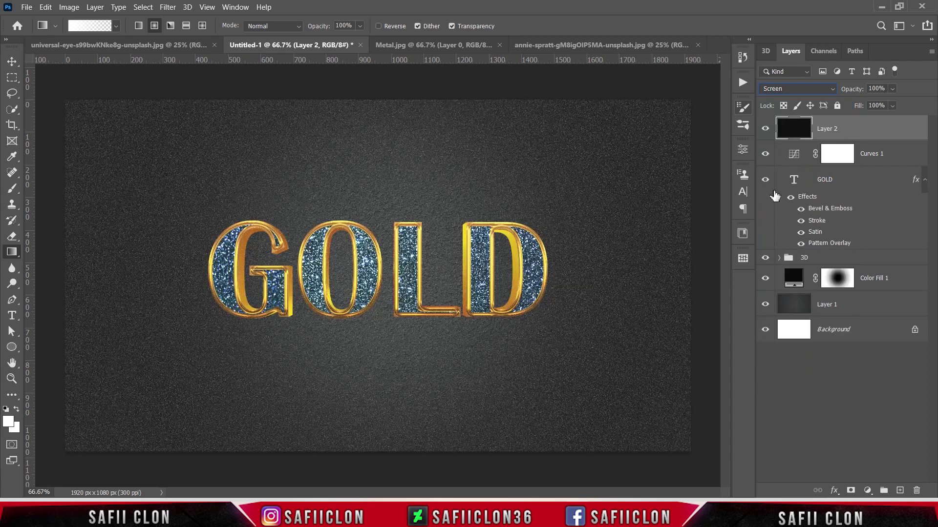
pyautogui.click(892, 106)
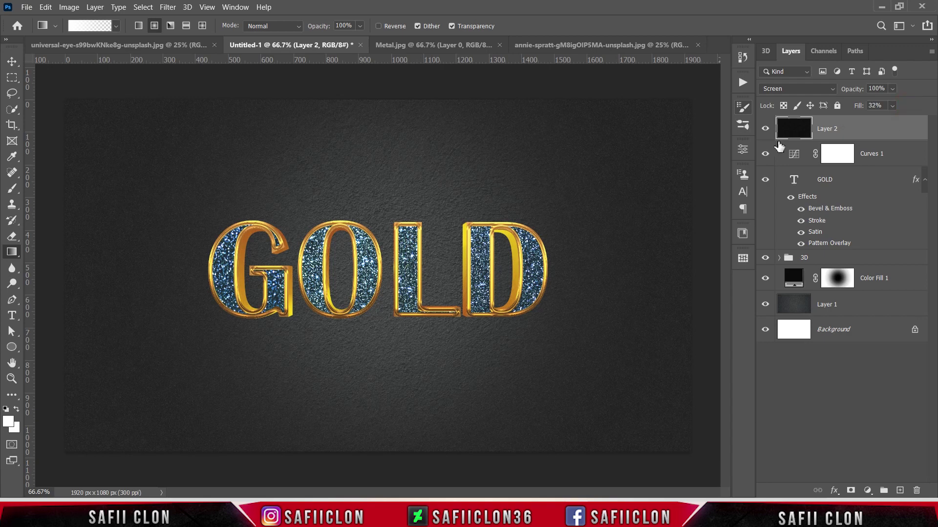
# Compare the design with and without the noise and Curves layers, and inspect the finished GOLD text up close and as a whole
pyautogui.click(766, 129)
pyautogui.click(766, 129)
pyautogui.click(766, 155)
pyautogui.hotkey('ctrl', '-')
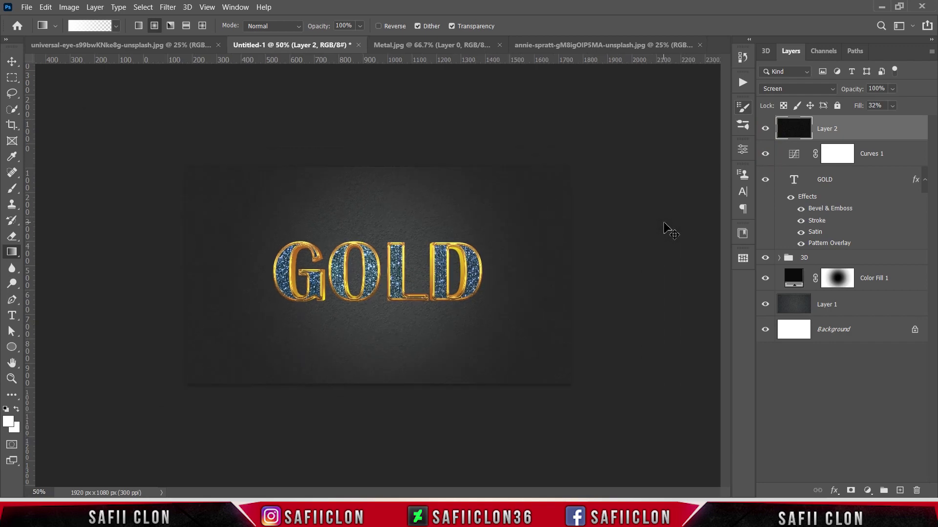
pyautogui.hotkey('ctrl', '+')
pyautogui.hotkey('ctrl', '+')
pyautogui.hotkey('ctrl', '+')
pyautogui.hotkey('ctrl', '+')
pyautogui.hotkey('ctrl', '-')
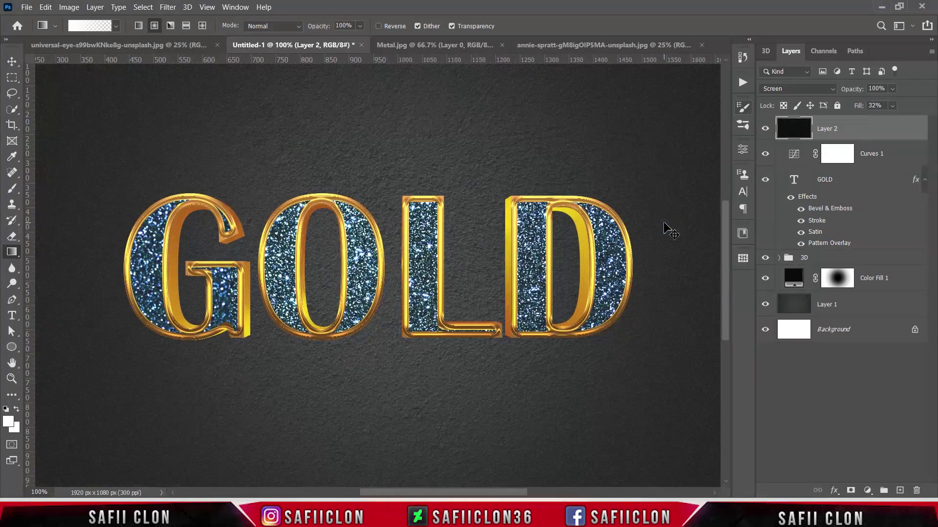
pyautogui.hotkey('ctrl', '-')
pyautogui.hotkey('ctrl', '-')
pyautogui.hotkey('ctrl', '+')
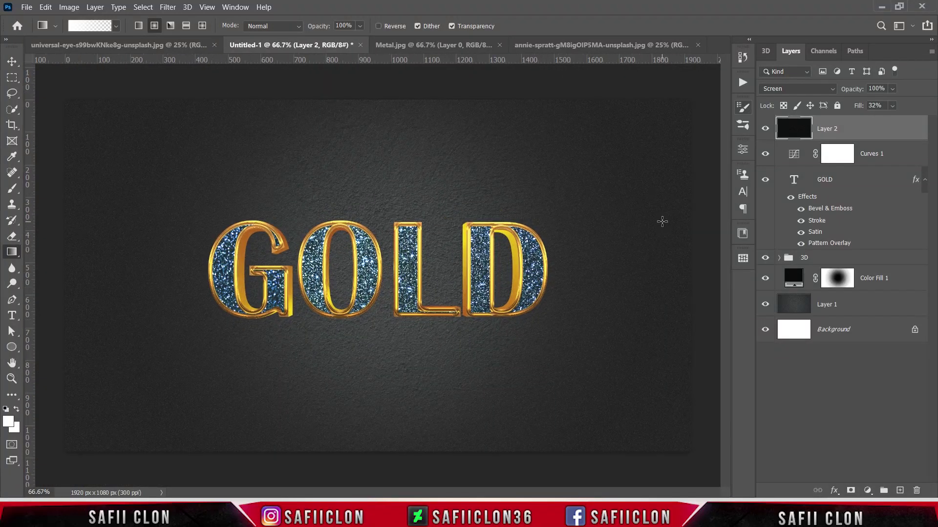